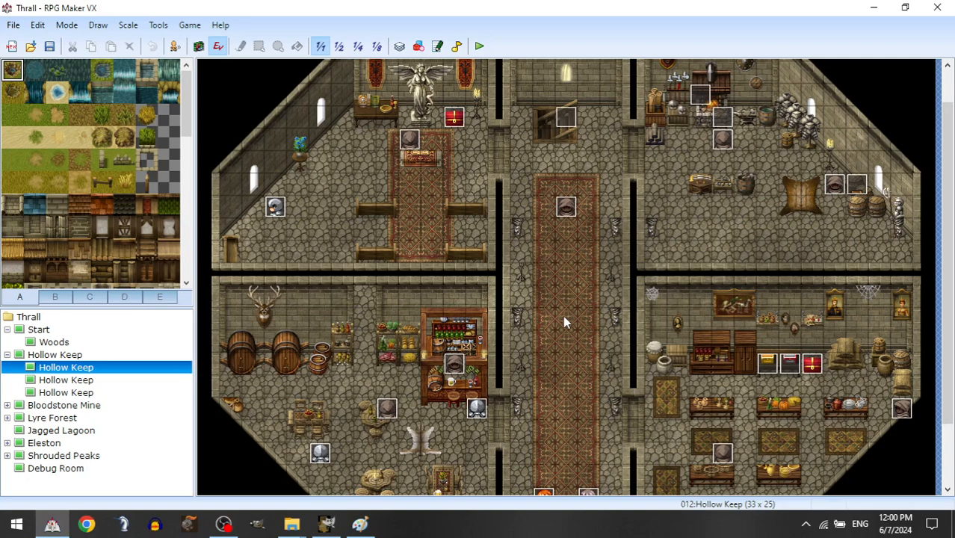
Playtest the game in full screen and load the Account 4 save.
{"action": "left_click", "coordinate": [479, 51]}
{"action": "key", "text": "Return"}
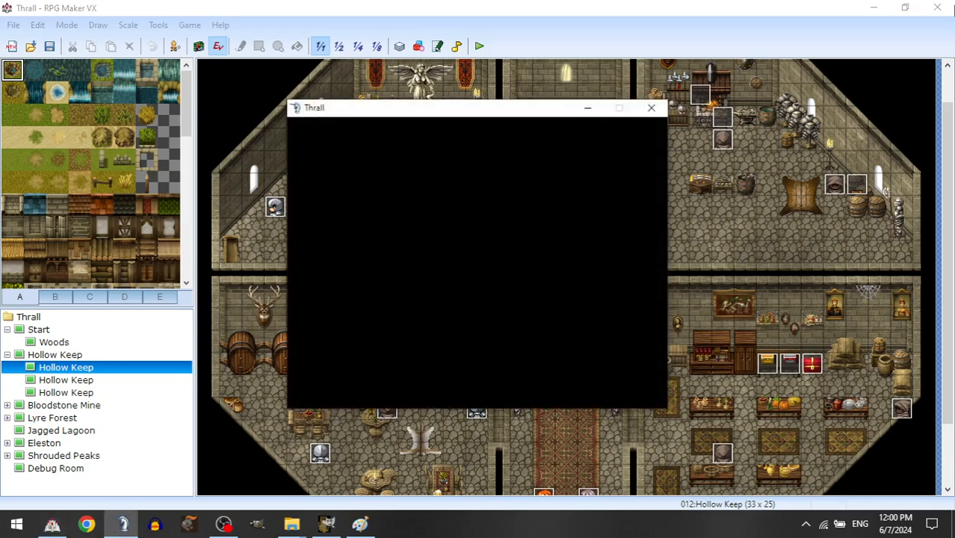
{"action": "key", "text": "alt+Return"}
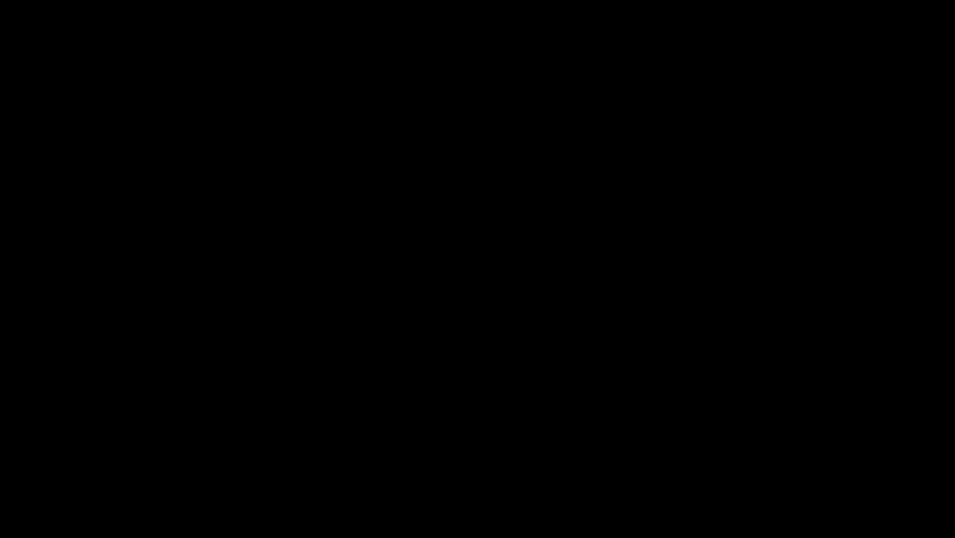
{"action": "key", "text": "Return"}
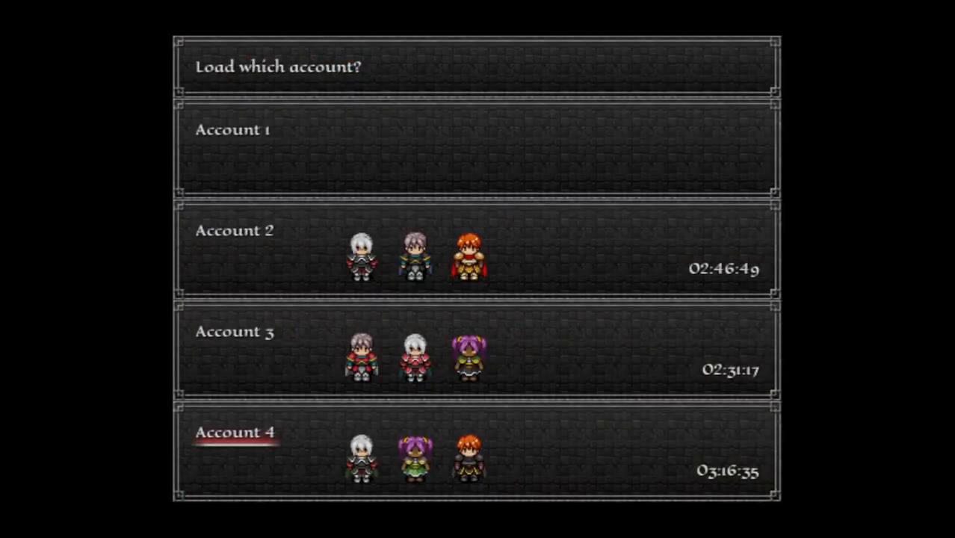
{"action": "key", "text": "Return"}
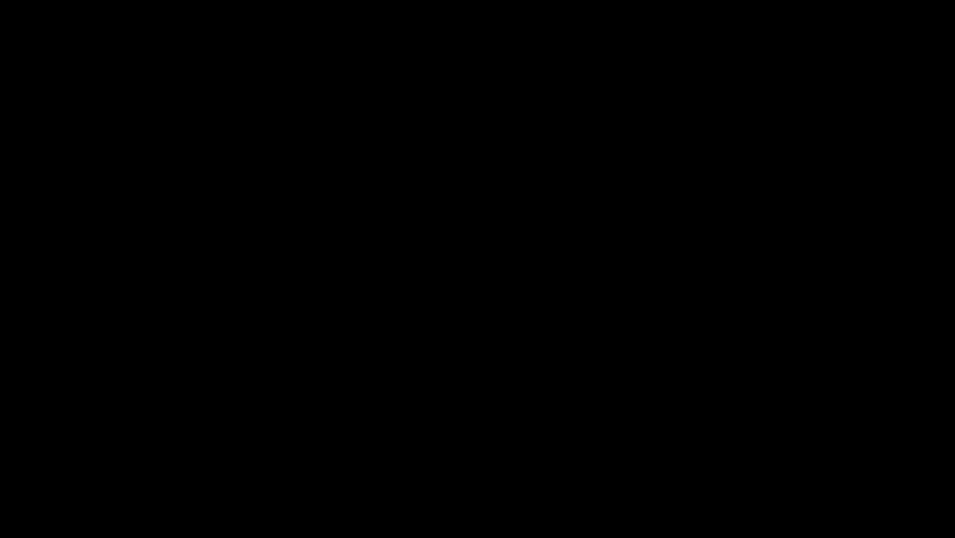
Walk the hero to the horse-drawn cart outside the keep and travel to Bloodstone Mine.
{"action": "key", "text": "Right"}
{"action": "key", "text": "Up"}
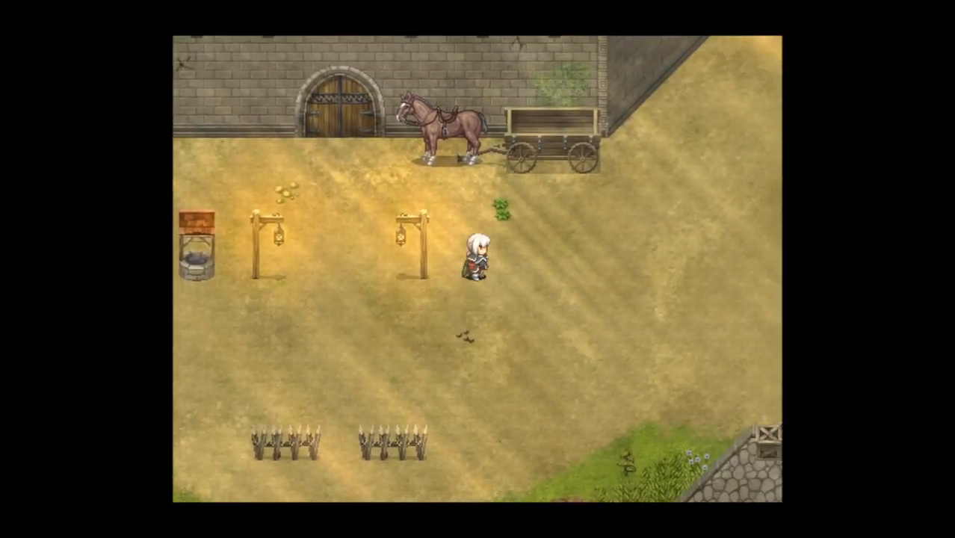
{"action": "key", "text": "Up"}
{"action": "key", "text": "Left"}
{"action": "key", "text": "Up"}
{"action": "key", "text": "Right"}
{"action": "key", "text": "Up"}
{"action": "key", "text": "Return"}
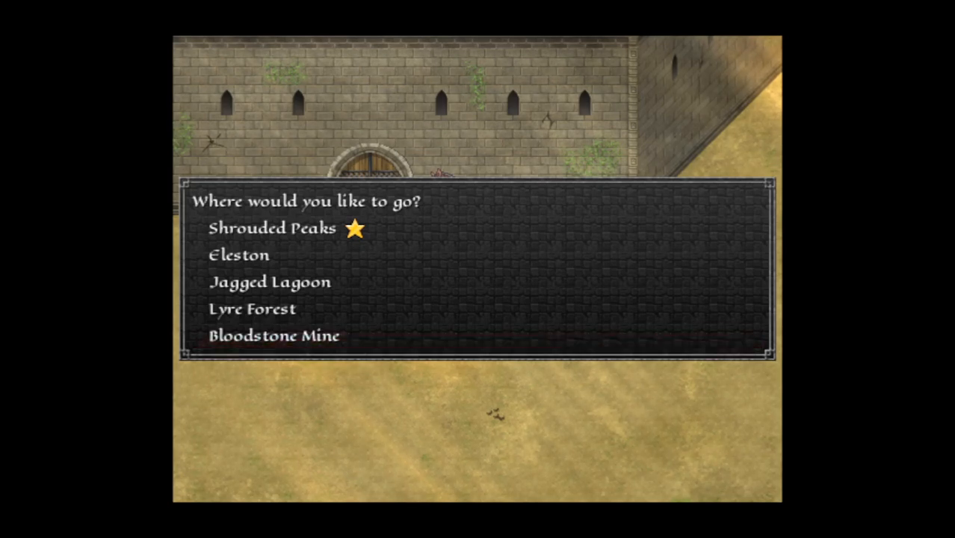
{"action": "key", "text": "Return"}
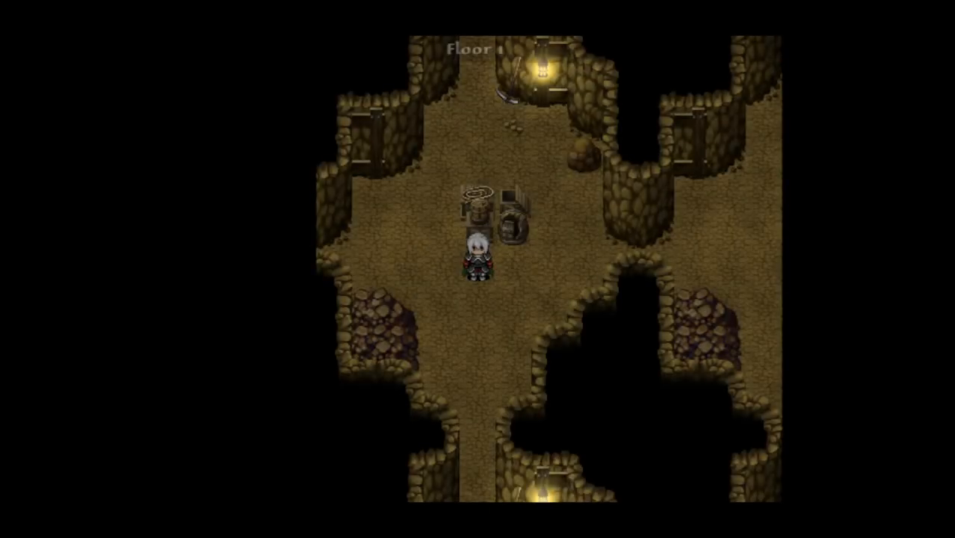
Explore the first rooms of the mine's Floor 1 around the crates and the passages to the east.
{"action": "key", "text": "Left"}
{"action": "key", "text": "Up"}
{"action": "key", "text": "Right"}
{"action": "key", "text": "Up"}
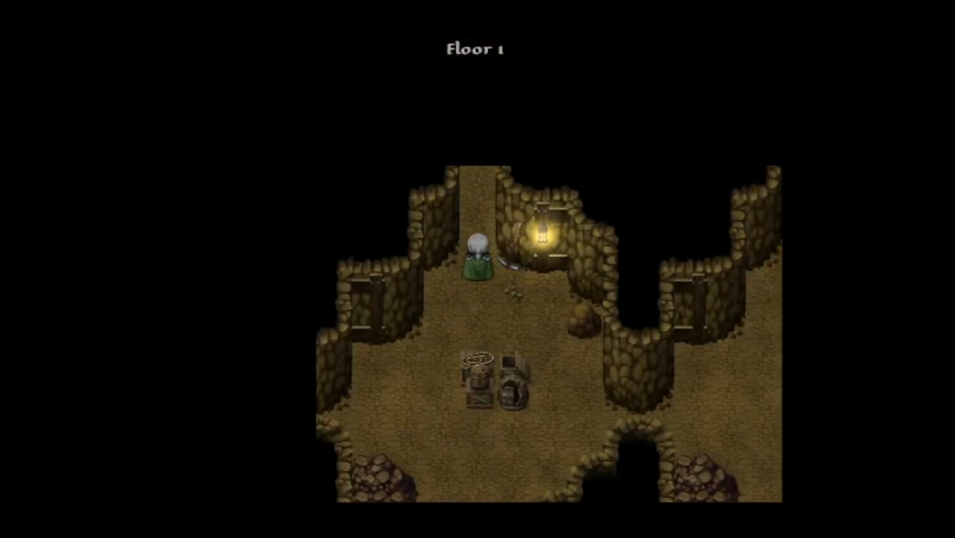
{"action": "key", "text": "Down"}
{"action": "key", "text": "Left"}
{"action": "key", "text": "Down"}
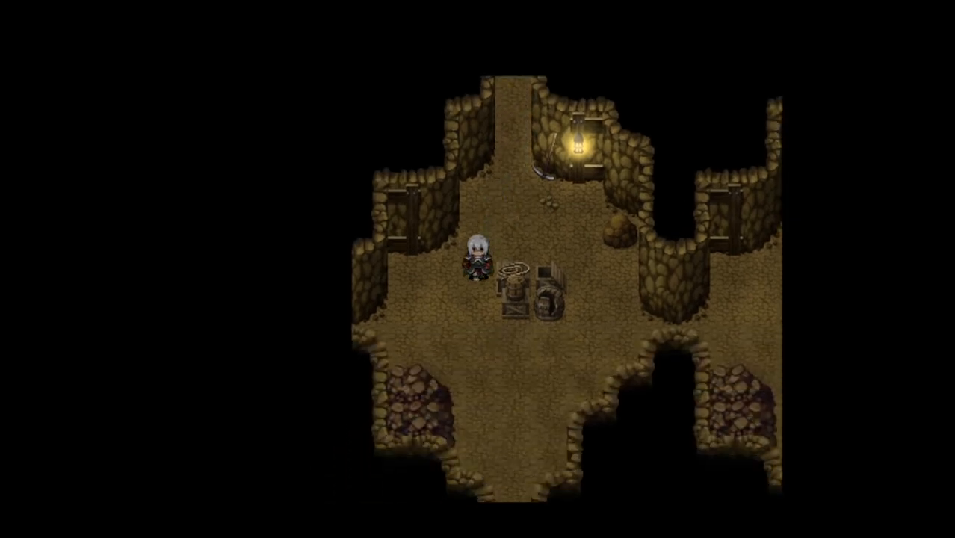
{"action": "key", "text": "Left"}
{"action": "key", "text": "Down"}
{"action": "key", "text": "Right"}
{"action": "key", "text": "Right"}
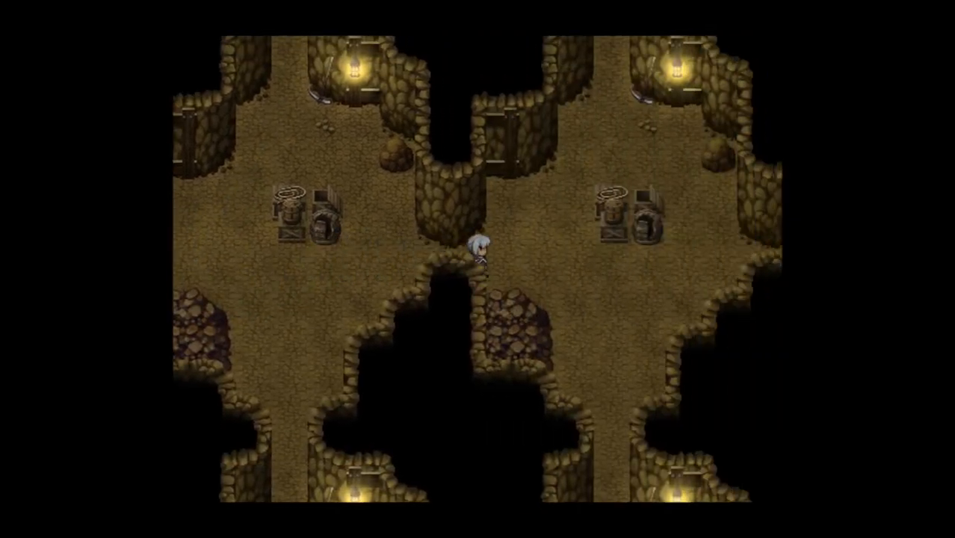
Explore the mine southward through the corridors linking the crate rooms and the rail-track rooms.
{"action": "key", "text": "Right"}
{"action": "key", "text": "Left"}
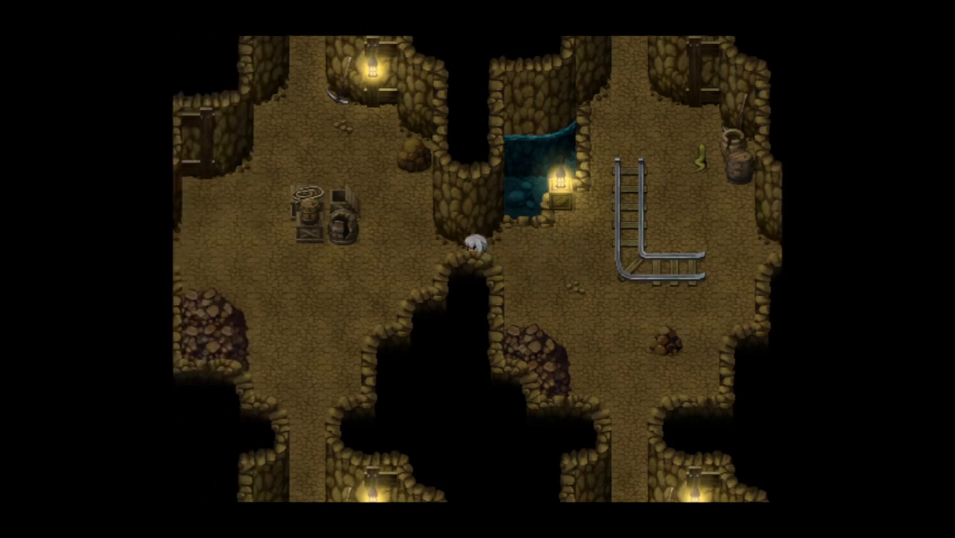
{"action": "key", "text": "Down"}
{"action": "key", "text": "Left"}
{"action": "key", "text": "Right"}
{"action": "key", "text": "Down"}
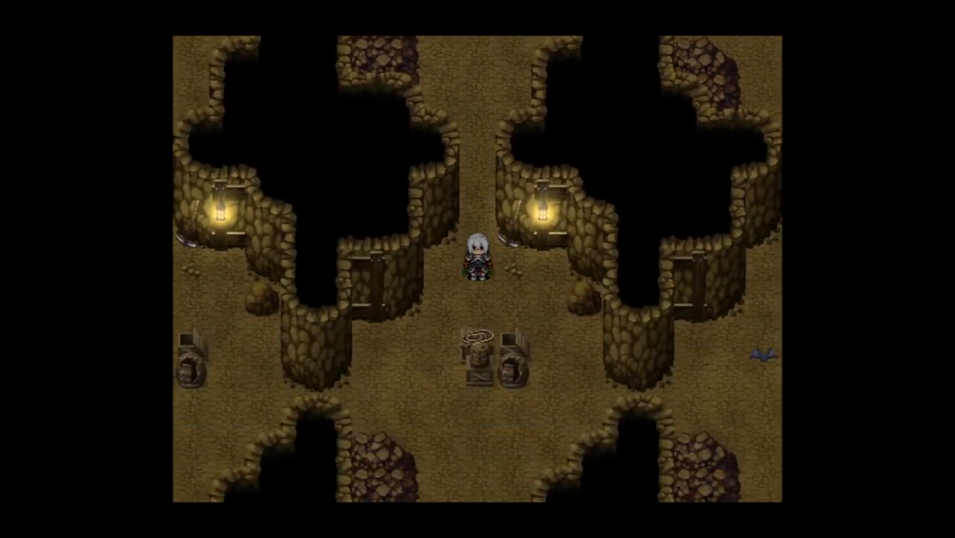
{"action": "key", "text": "Left"}
{"action": "key", "text": "Down"}
{"action": "key", "text": "Right"}
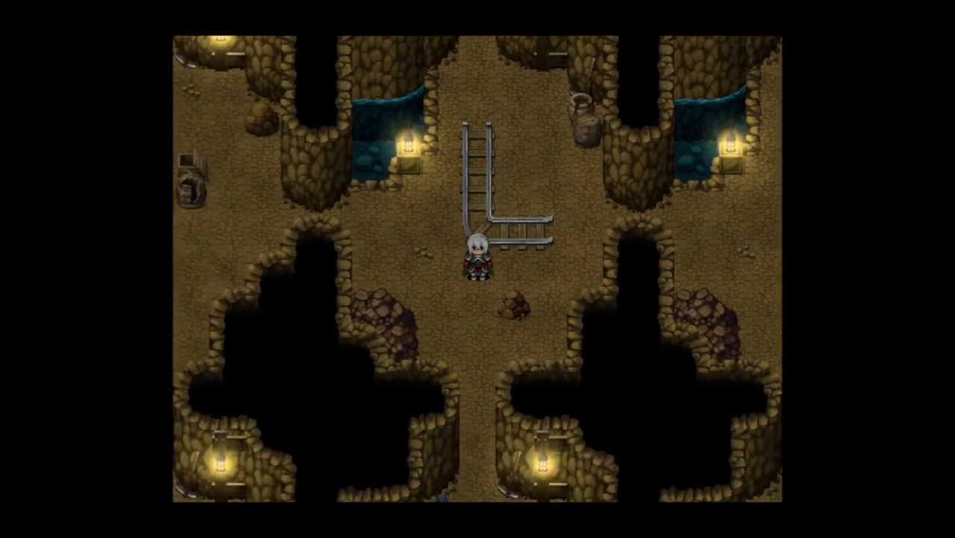
{"action": "key", "text": "Down"}
{"action": "key", "text": "Left"}
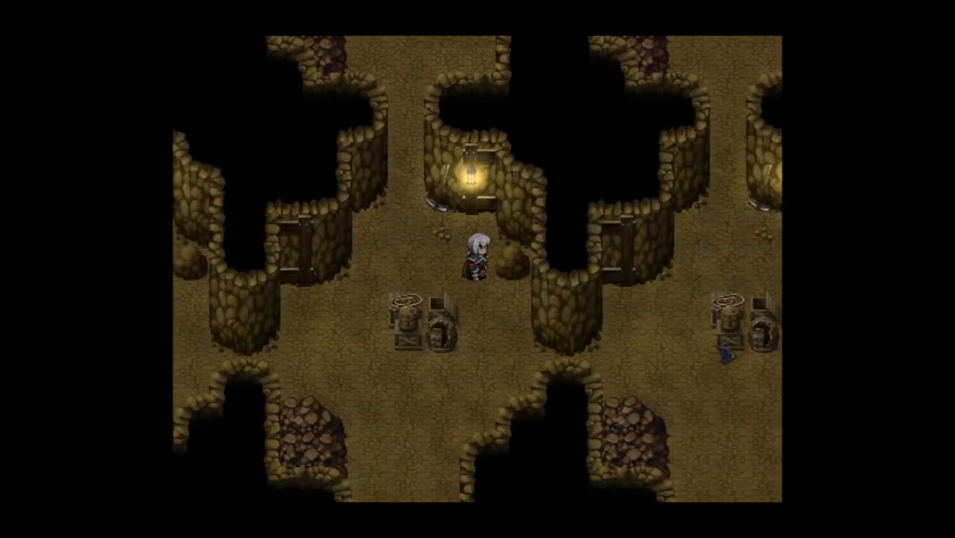
{"action": "key", "text": "Left"}
{"action": "key", "text": "Up"}
{"action": "key", "text": "Down"}
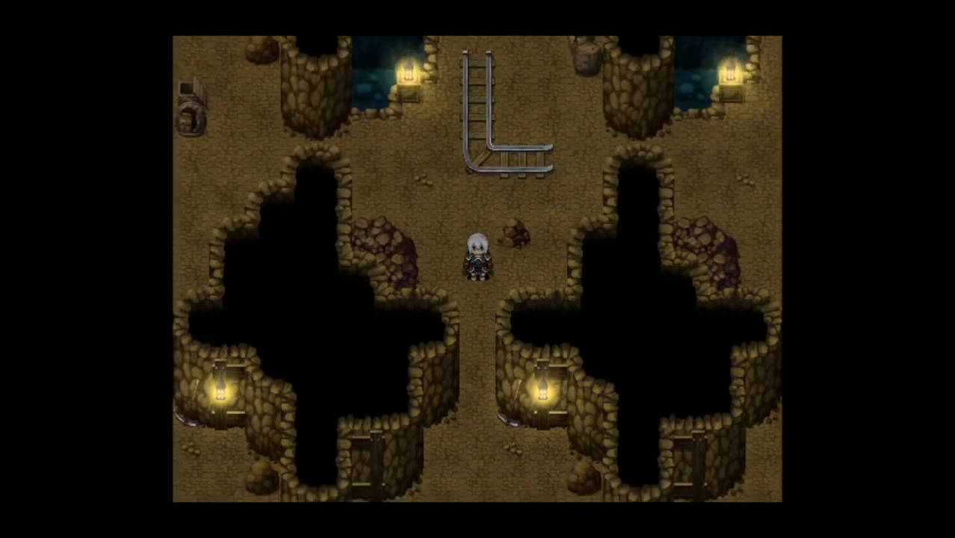
{"action": "key", "text": "Down"}
{"action": "key", "text": "Up"}
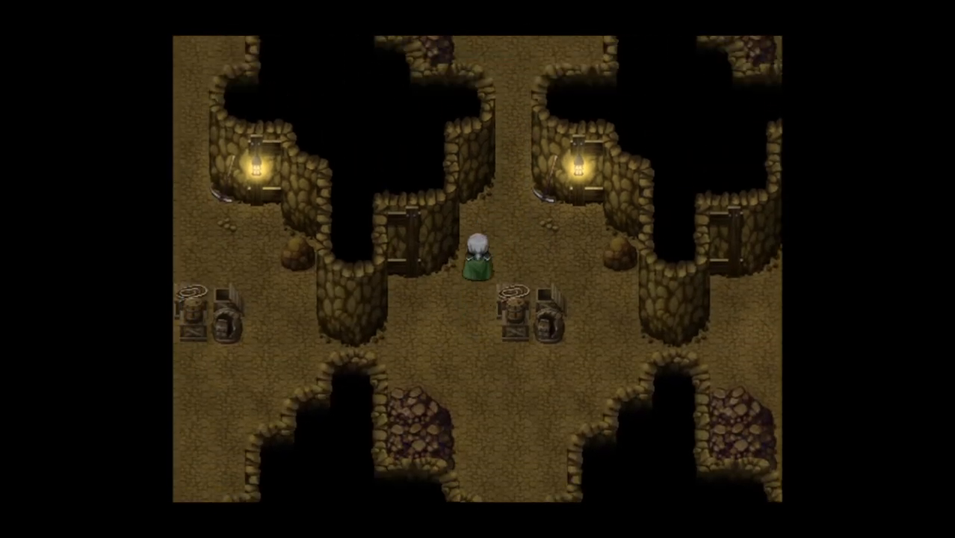
{"action": "key", "text": "Down"}
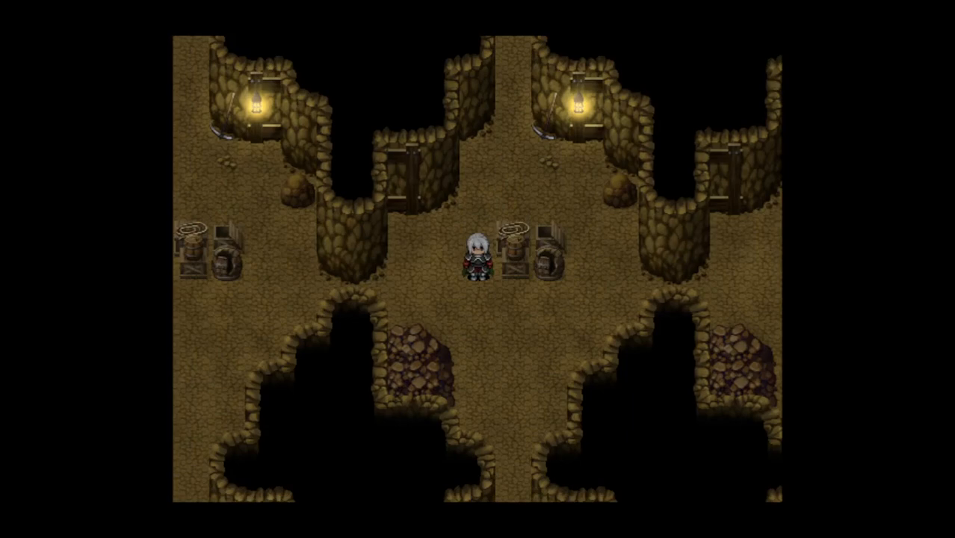
Check more mine rooms by walking east past the rail tracks and down the long southern corridors.
{"action": "key", "text": "Right"}
{"action": "key", "text": "Up"}
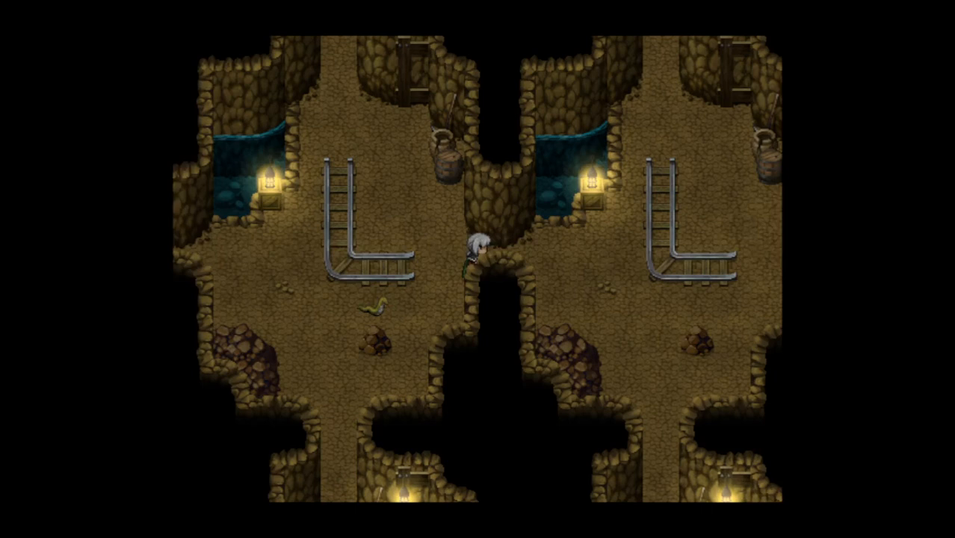
{"action": "key", "text": "Down"}
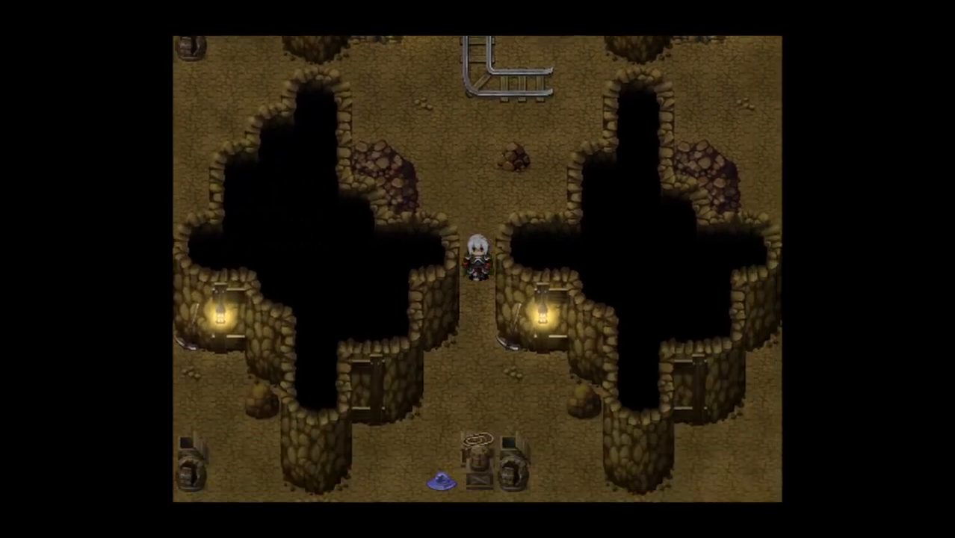
{"action": "key", "text": "Down"}
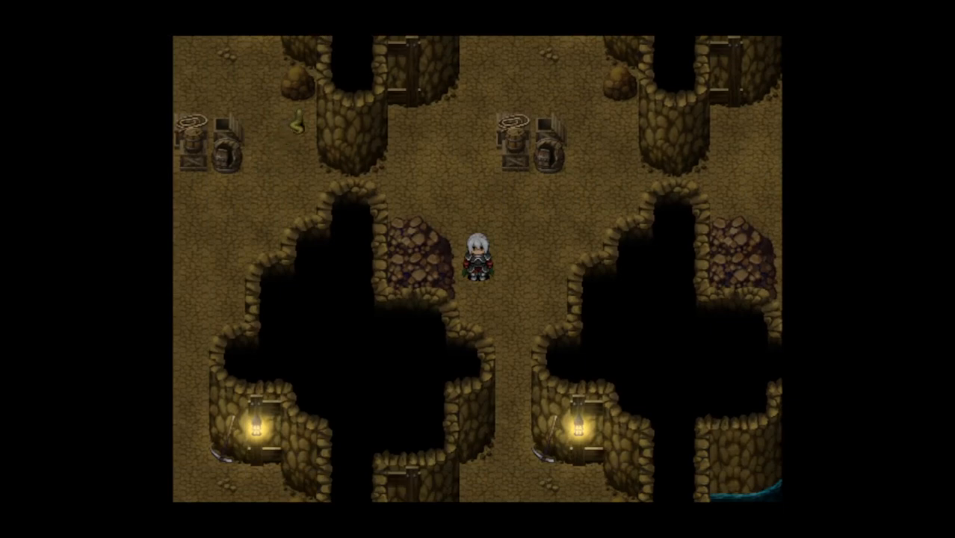
{"action": "key", "text": "Down"}
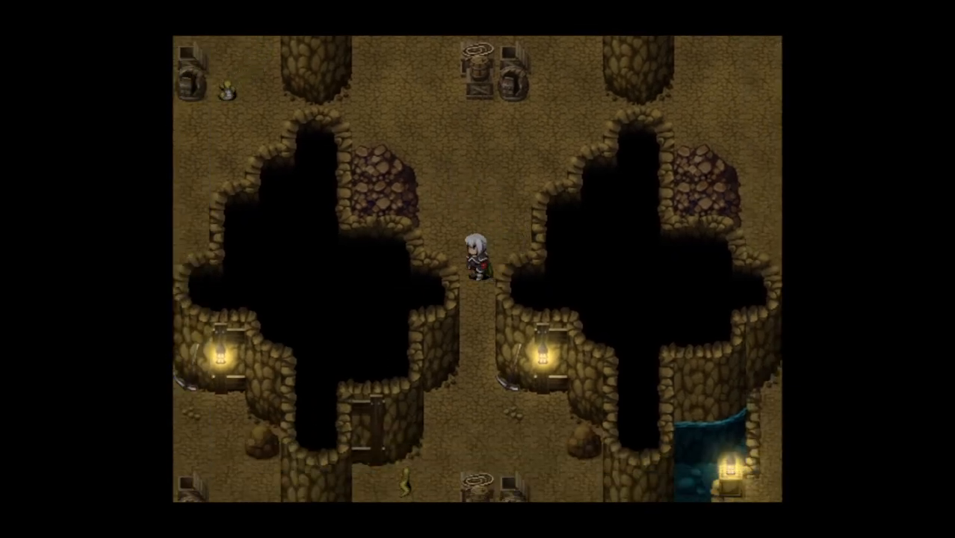
{"action": "key", "text": "Down"}
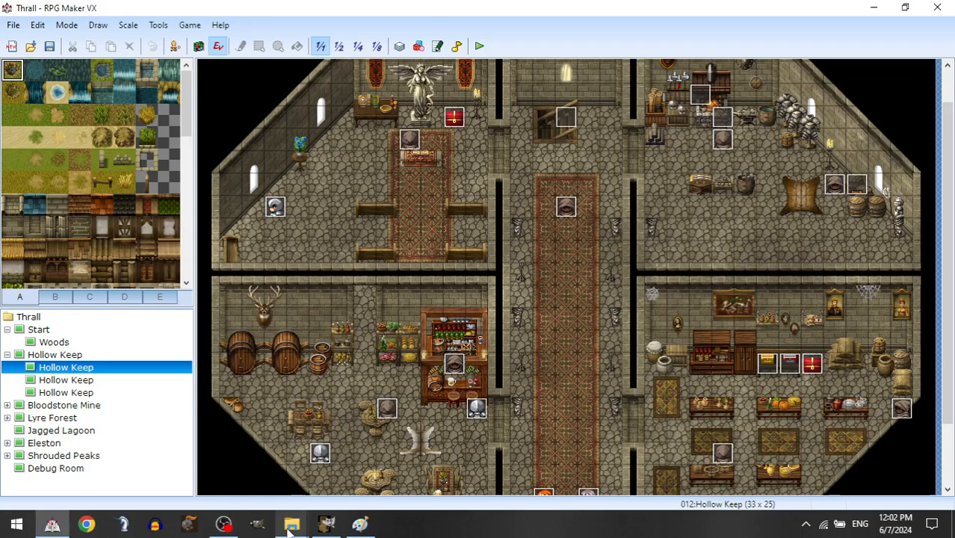
Switch to the BSM window in File Explorer and open the Thrall project's Bloodstone Mine folder.
{"action": "mouse_move", "coordinate": [291, 524]}
{"action": "left_click", "coordinate": [243, 470]}
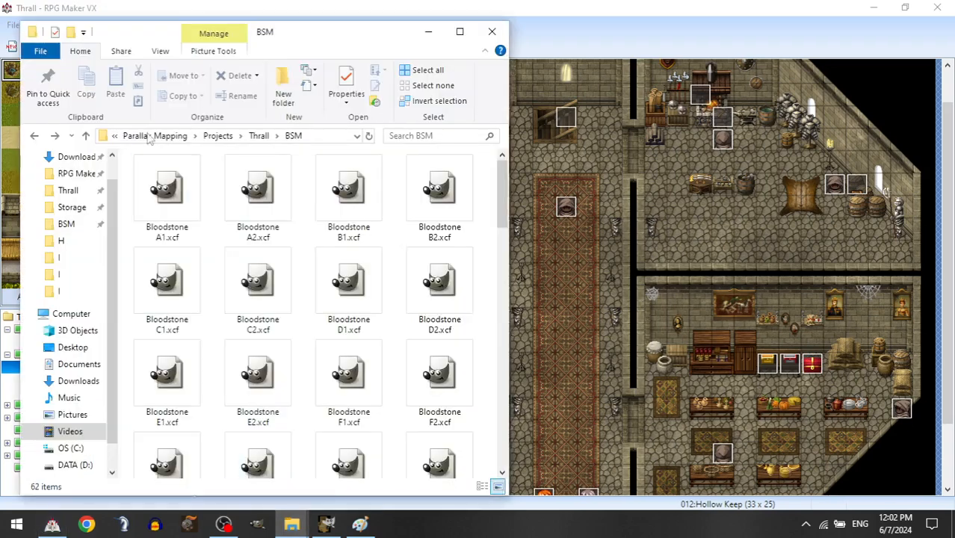
{"action": "left_click", "coordinate": [86, 135]}
{"action": "left_click", "coordinate": [185, 198]}
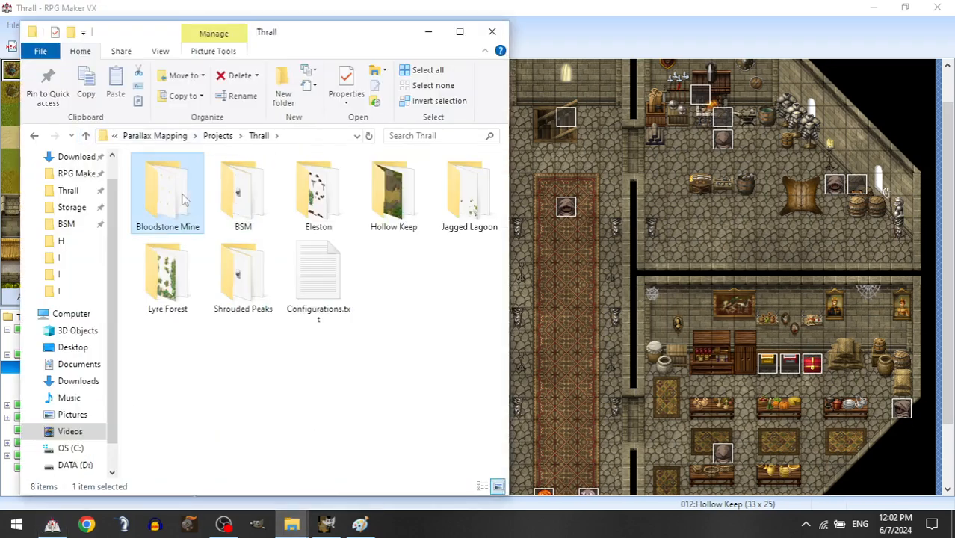
{"action": "double_click", "coordinate": [185, 198]}
Find the Ground5.png map image among the mine files and open it in XnView.
{"action": "scroll", "coordinate": [413, 298], "scroll_direction": "down", "scroll_amount": 10}
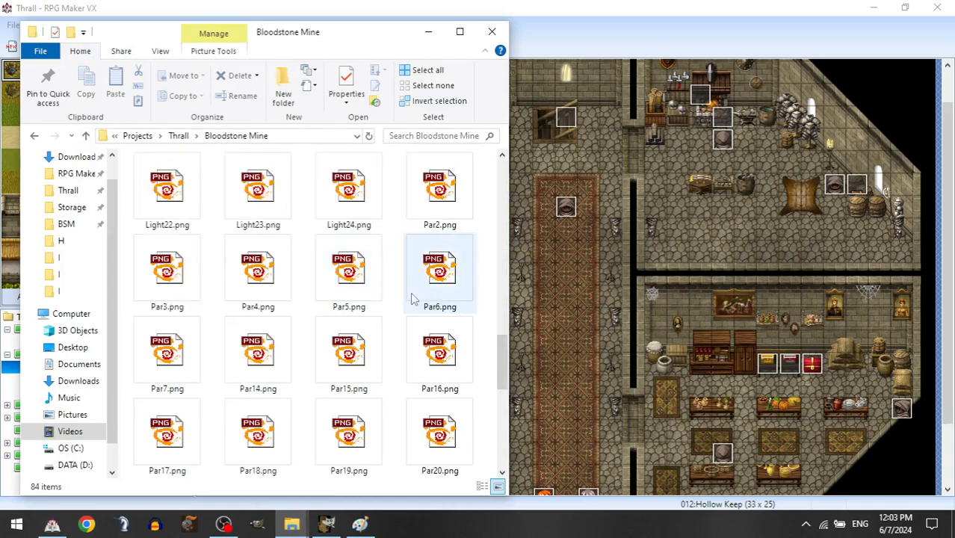
{"action": "scroll", "coordinate": [412, 297], "scroll_direction": "down", "scroll_amount": 2}
{"action": "scroll", "coordinate": [412, 297], "scroll_direction": "up", "scroll_amount": 10}
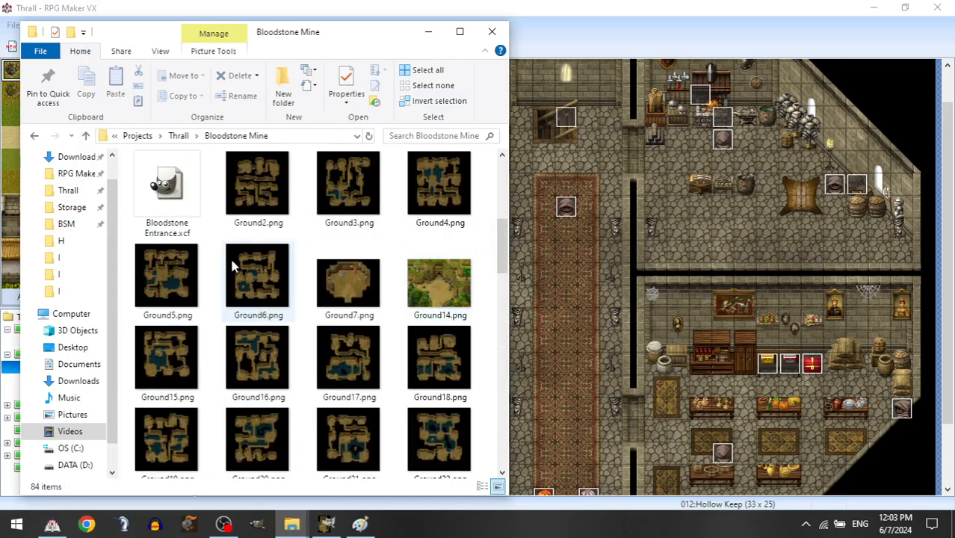
{"action": "double_click", "coordinate": [166, 276]}
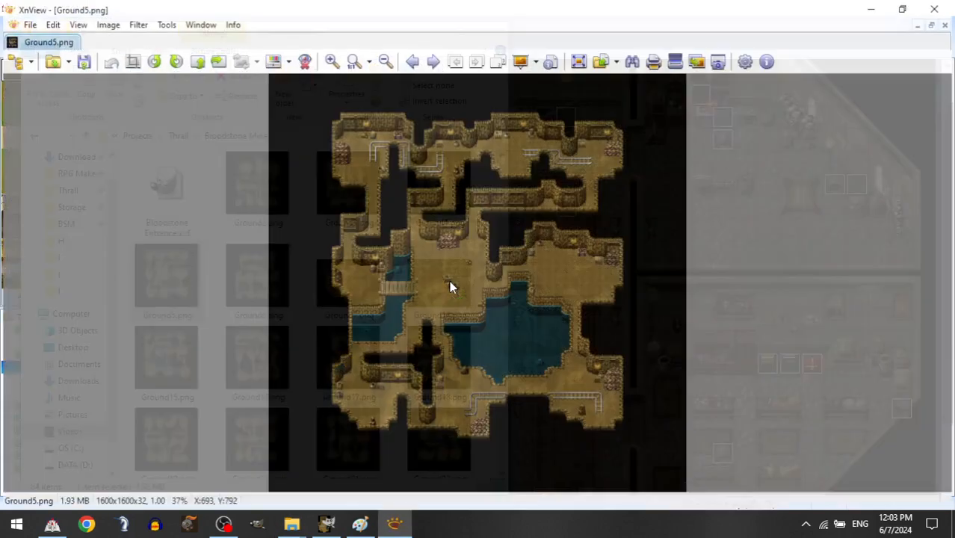
Inspect the mine map up close and outline each of the four rooms along its upper row in turn.
{"action": "scroll", "coordinate": [477, 243], "scroll_direction": "up", "scroll_amount": 1}
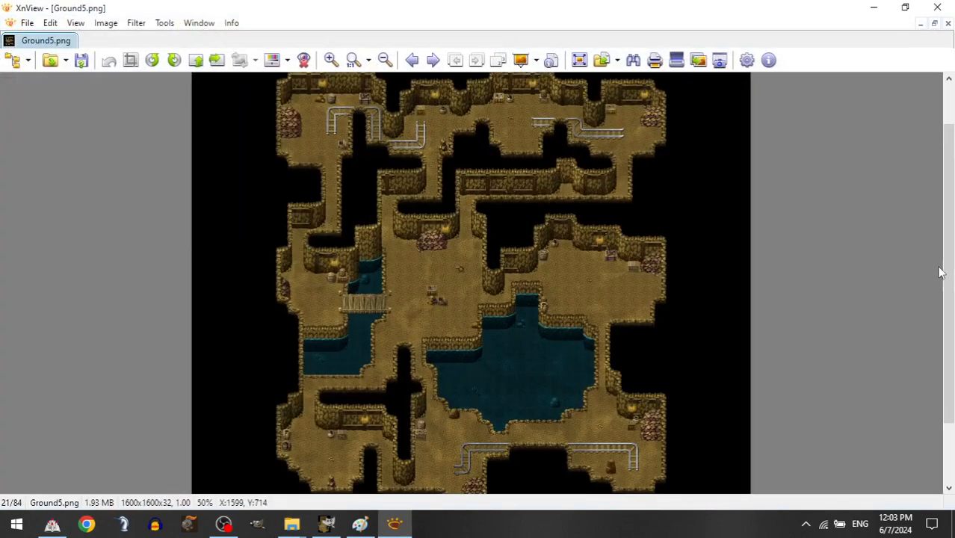
{"action": "scroll", "coordinate": [923, 255], "scroll_direction": "up", "scroll_amount": 3}
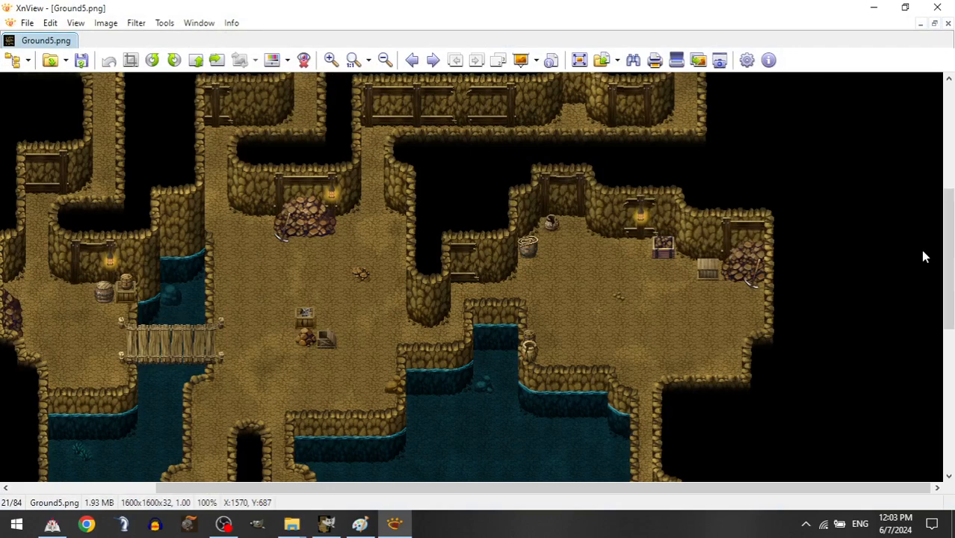
{"action": "scroll", "coordinate": [924, 257], "scroll_direction": "down", "scroll_amount": 3}
{"action": "scroll", "coordinate": [923, 256], "scroll_direction": "up", "scroll_amount": 1}
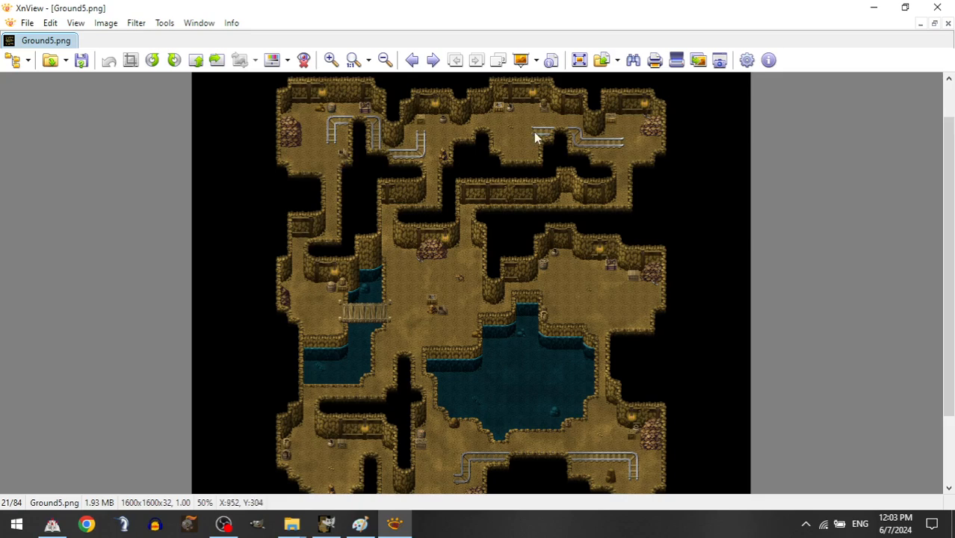
{"action": "left_click_drag", "start_coordinate": [285, 97], "coordinate": [359, 153]}
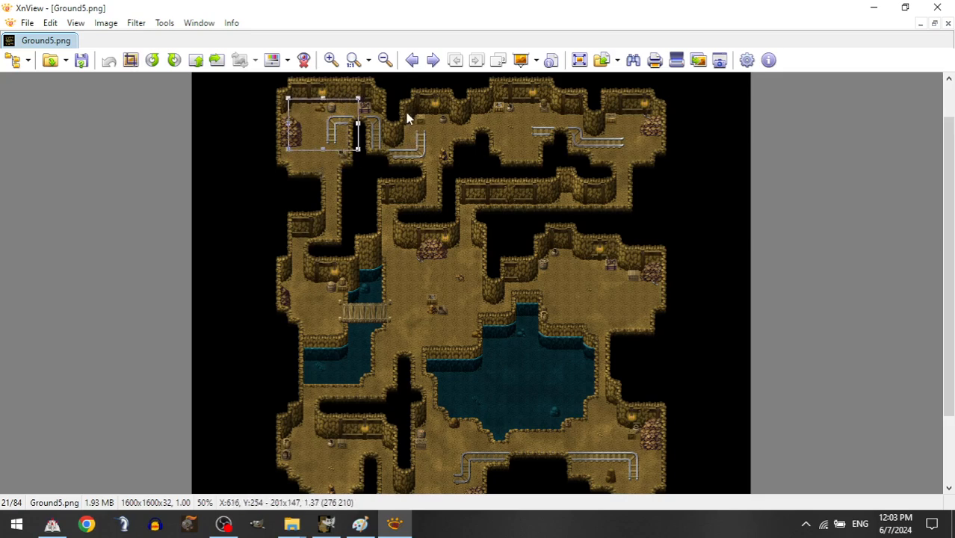
{"action": "left_click_drag", "start_coordinate": [403, 110], "coordinate": [431, 145]}
{"action": "left_click_drag", "start_coordinate": [496, 96], "coordinate": [566, 150]}
{"action": "left_click_drag", "start_coordinate": [608, 113], "coordinate": [651, 167]}
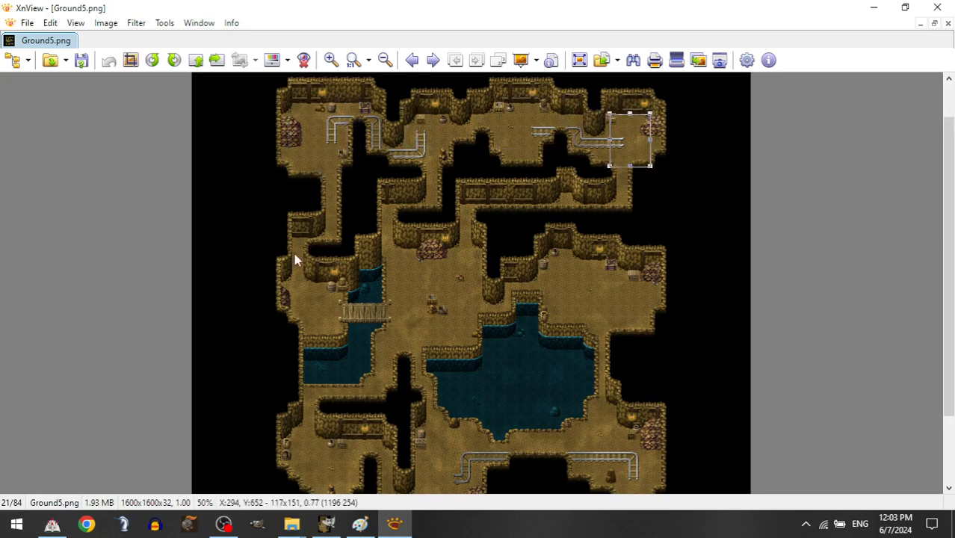
Outline the three rooms across the middle of the mine map one after another.
{"action": "left_click_drag", "start_coordinate": [292, 252], "coordinate": [350, 302]}
{"action": "left_click_drag", "start_coordinate": [395, 260], "coordinate": [507, 341]}
{"action": "left_click_drag", "start_coordinate": [559, 264], "coordinate": [797, 380]}
Clear the selection, and outline the map's whole upper band of rooms and the central area around the lakes.
{"action": "left_click", "coordinate": [431, 205]}
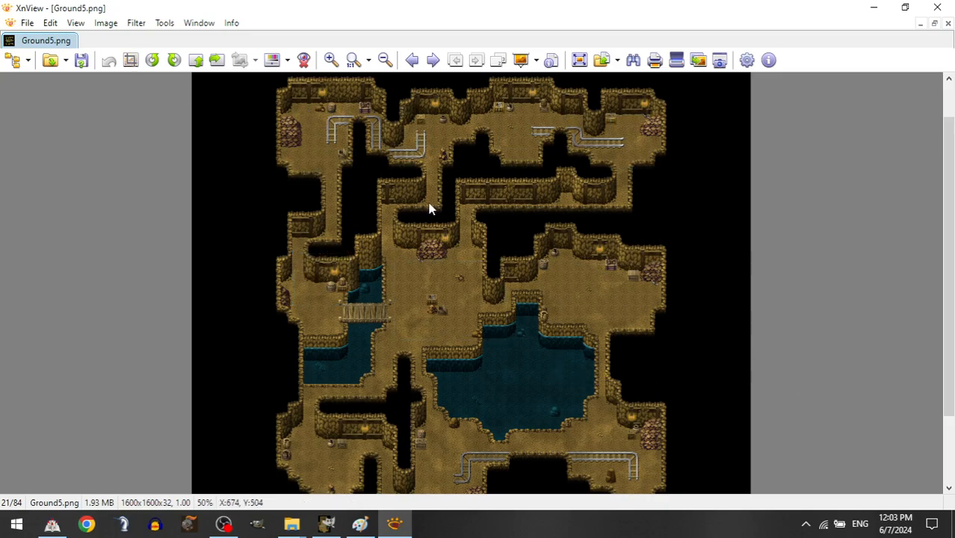
{"action": "left_click_drag", "start_coordinate": [292, 114], "coordinate": [697, 218]}
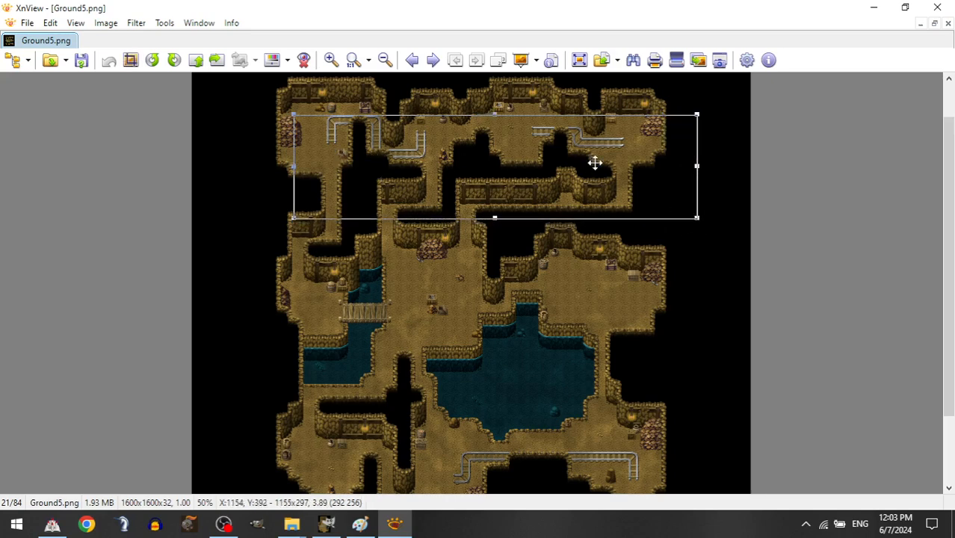
{"action": "left_click_drag", "start_coordinate": [288, 276], "coordinate": [628, 425]}
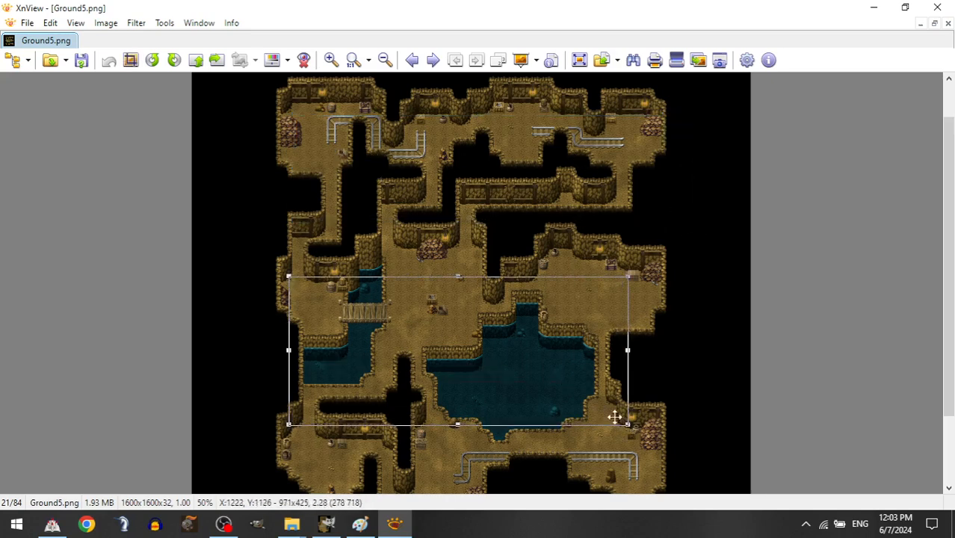
Clear the selection, outline the mine map's large lake and the central room beside it, and clear the outline again.
{"action": "left_click", "coordinate": [667, 234]}
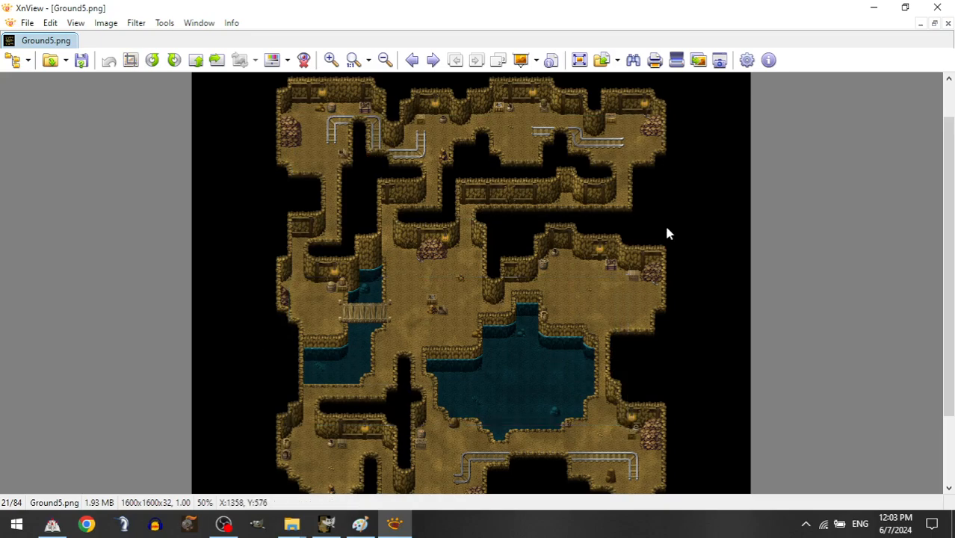
{"action": "left_click_drag", "start_coordinate": [950, 227], "coordinate": [925, 253]}
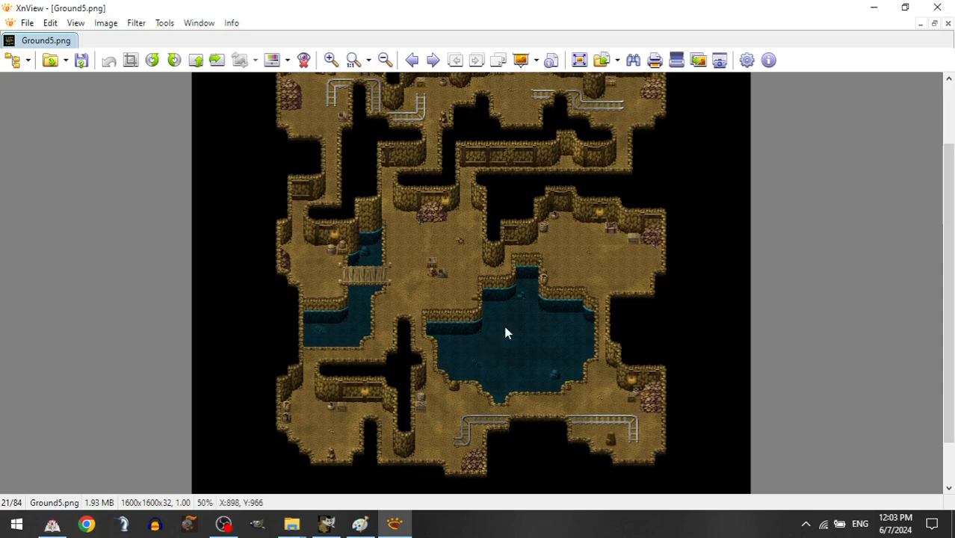
{"action": "left_click_drag", "start_coordinate": [464, 298], "coordinate": [580, 387]}
{"action": "left_click_drag", "start_coordinate": [398, 228], "coordinate": [457, 288]}
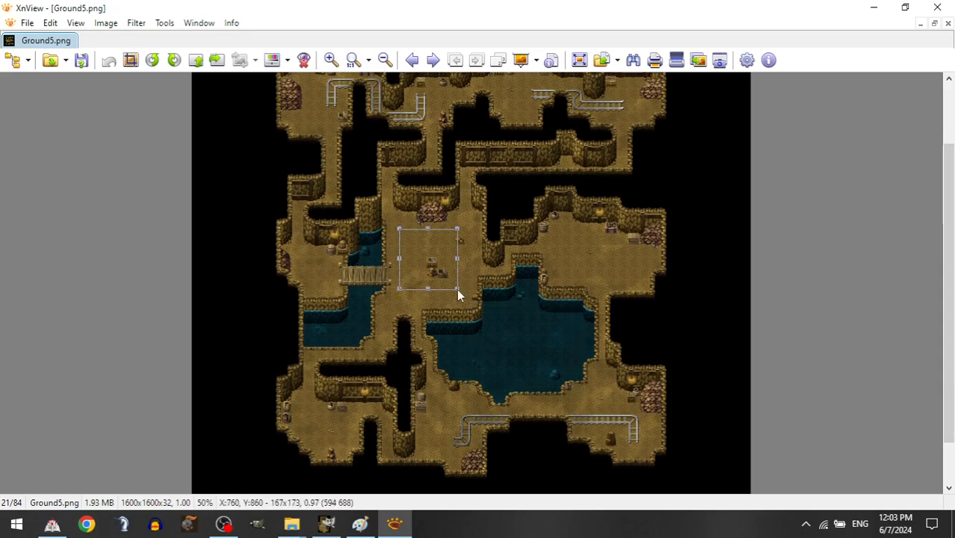
{"action": "left_click", "coordinate": [573, 313]}
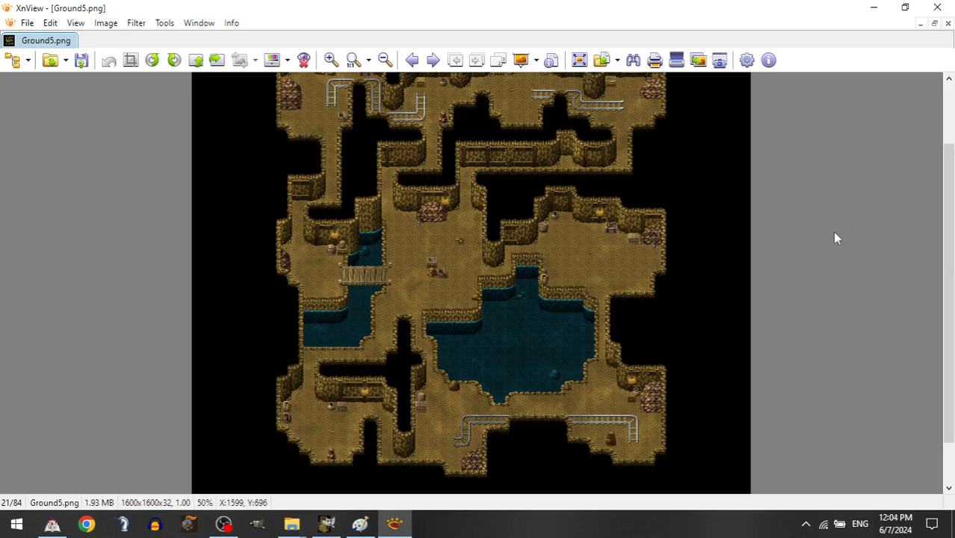
Close the map image and the Bloodstone Mine folder window, and open the project's script editor in RPG Maker VX.
{"action": "left_click", "coordinate": [937, 7]}
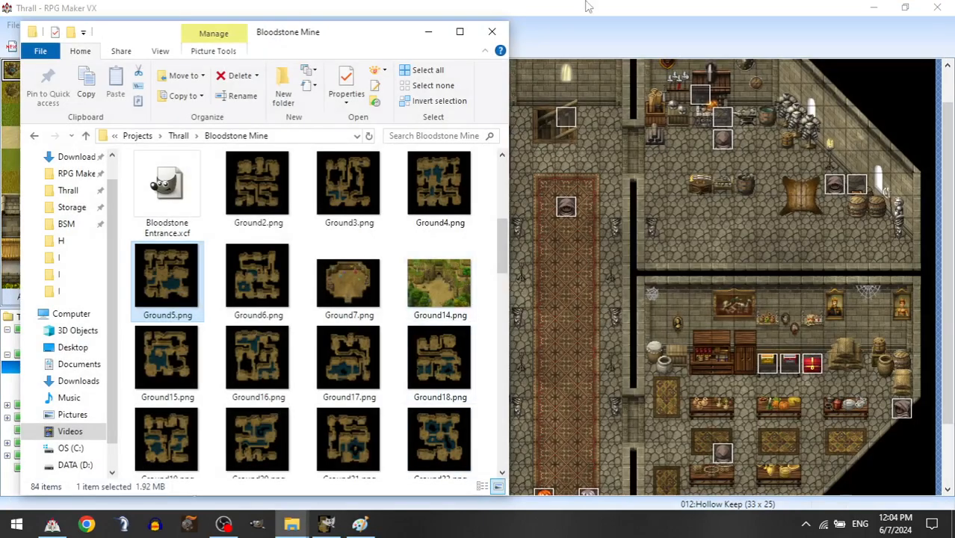
{"action": "left_click", "coordinate": [492, 31]}
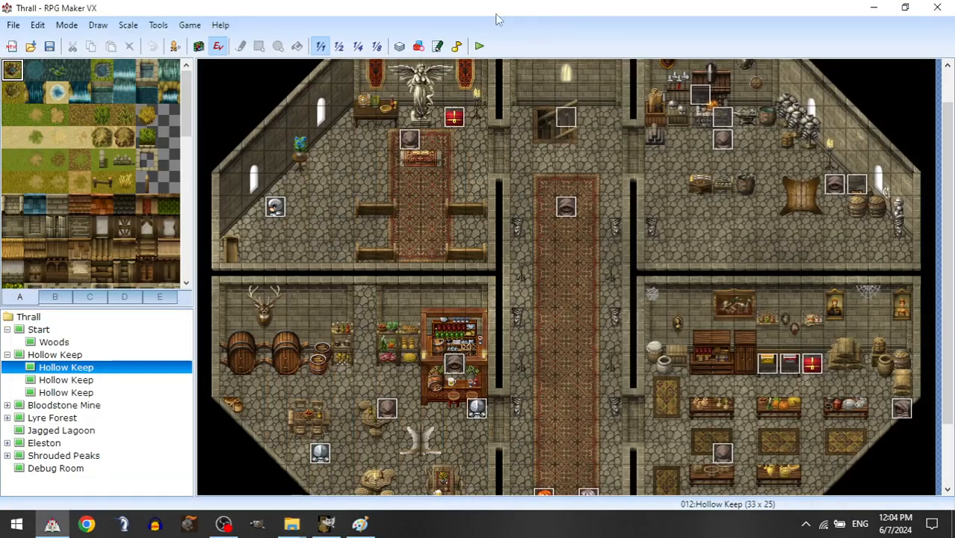
{"action": "left_click", "coordinate": [439, 46]}
Find the map validation loop in the Procedural Dungeon Gen. script and highlight the all-ones array in its break condition on line 271.
{"action": "scroll", "coordinate": [657, 195], "scroll_direction": "down", "scroll_amount": 5}
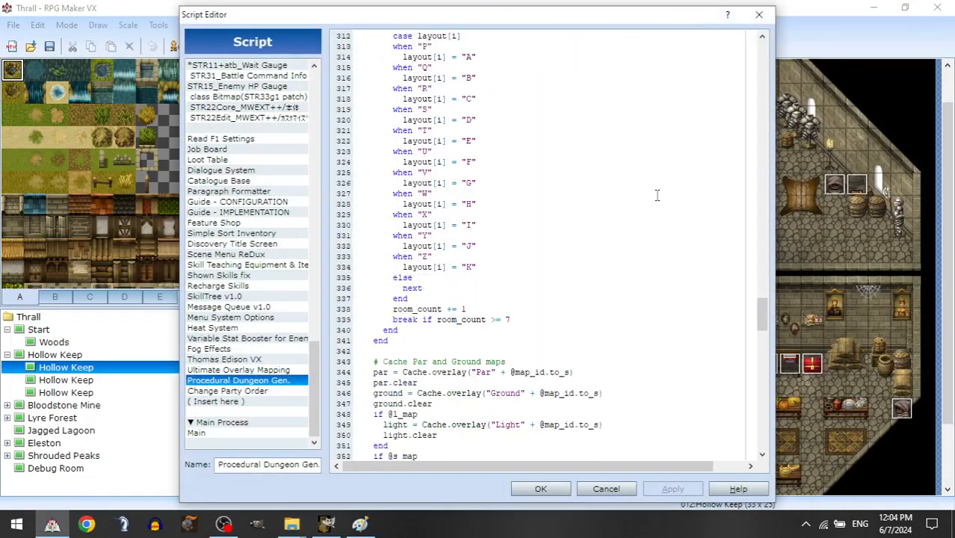
{"action": "scroll", "coordinate": [657, 195], "scroll_direction": "up", "scroll_amount": 10}
{"action": "scroll", "coordinate": [583, 365], "scroll_direction": "up", "scroll_amount": 10}
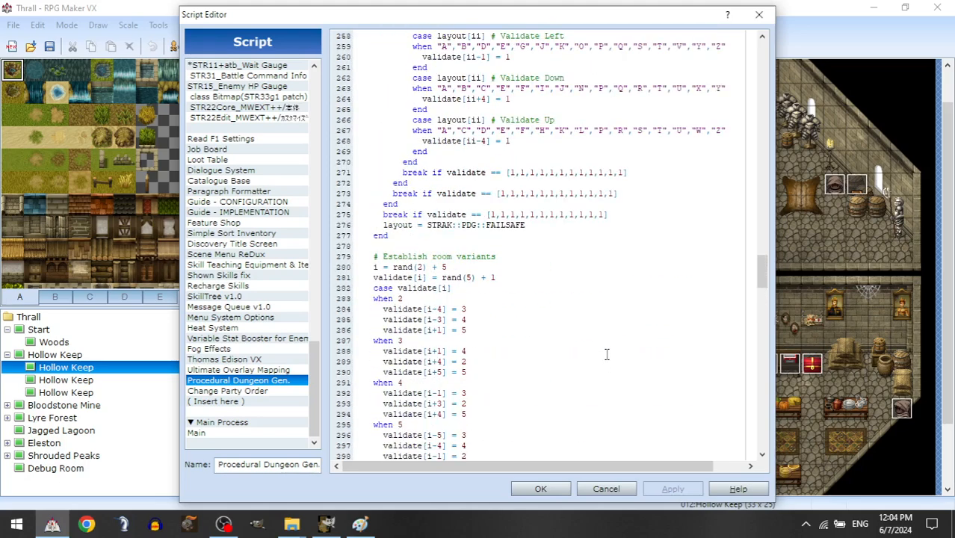
{"action": "left_click_drag", "start_coordinate": [538, 173], "coordinate": [655, 172]}
{"action": "left_click_drag", "start_coordinate": [507, 173], "coordinate": [693, 179]}
{"action": "scroll", "coordinate": [507, 63], "scroll_direction": "up", "scroll_amount": 4}
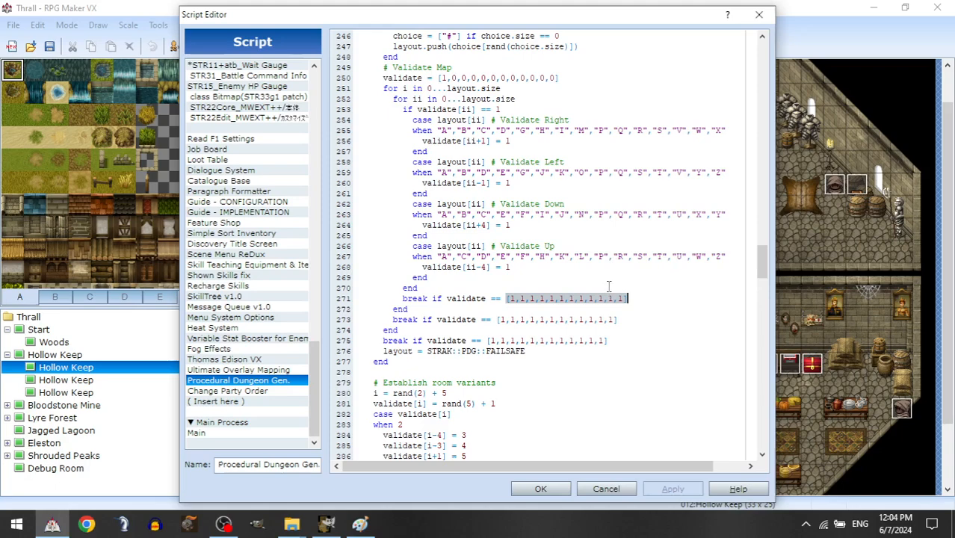
Highlight the starting validate array on line 250 and the nested validation loops below it.
{"action": "left_click", "coordinate": [441, 78]}
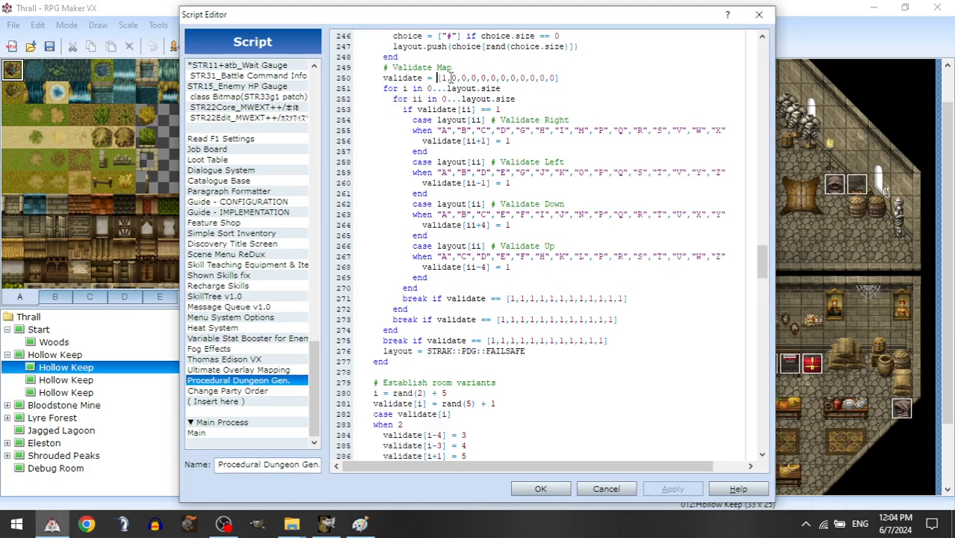
{"action": "left_click_drag", "start_coordinate": [438, 78], "coordinate": [600, 75]}
{"action": "left_click", "coordinate": [438, 77]}
{"action": "left_click_drag", "start_coordinate": [443, 78], "coordinate": [597, 77]}
{"action": "left_click_drag", "start_coordinate": [412, 88], "coordinate": [611, 287]}
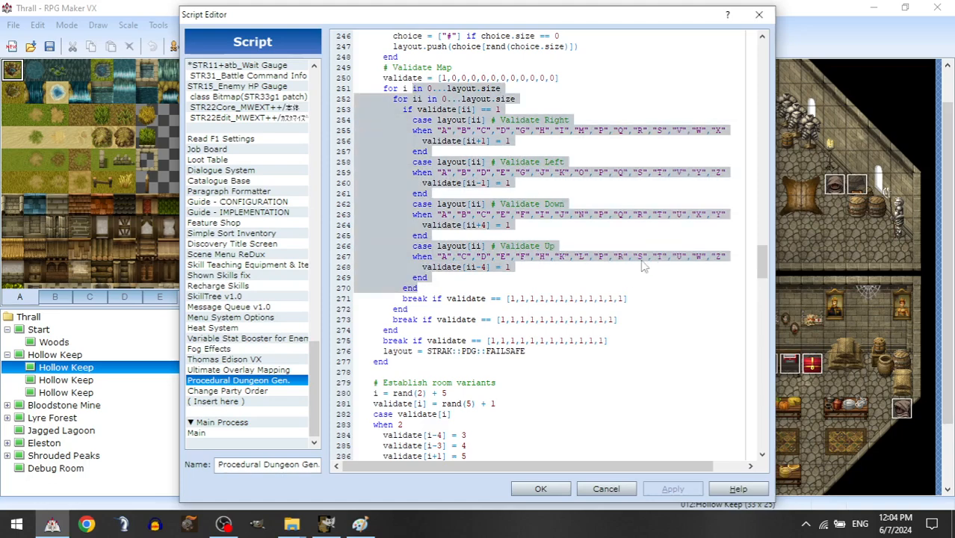
{"action": "left_click", "coordinate": [672, 284]}
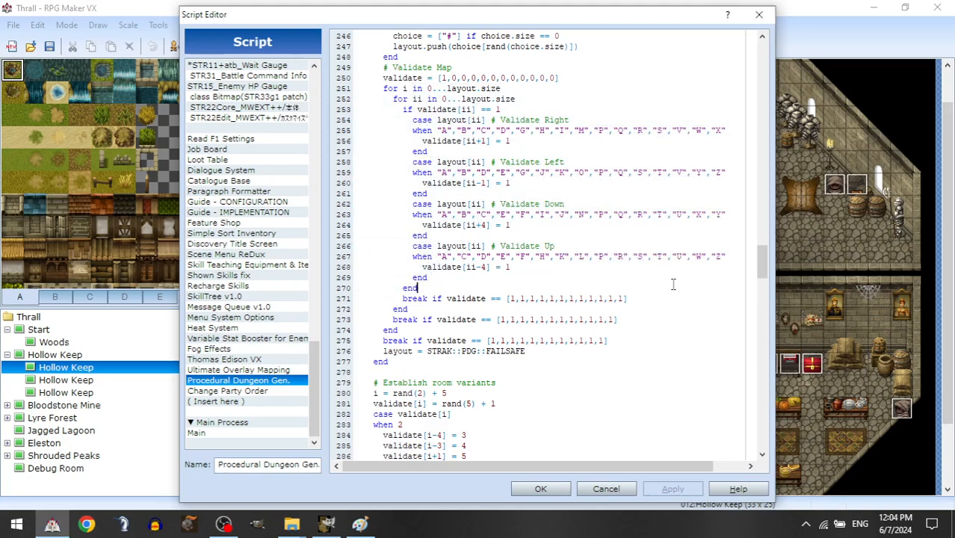
Highlight the validate initialisation on line 250, the FAILSAFE layout assignment, and the all-ones break condition on line 275.
{"action": "left_click", "coordinate": [442, 78]}
{"action": "left_click_drag", "start_coordinate": [562, 77], "coordinate": [408, 80]}
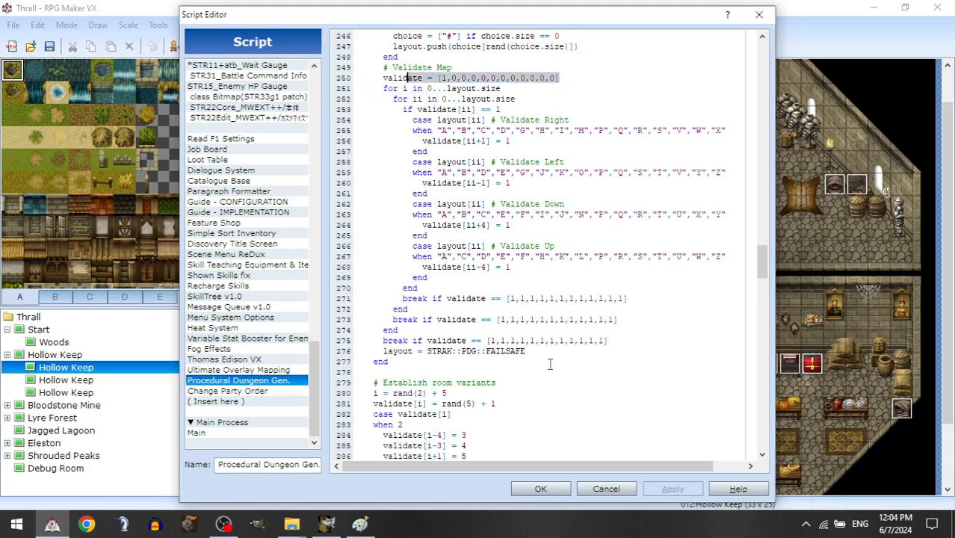
{"action": "left_click_drag", "start_coordinate": [527, 351], "coordinate": [364, 351]}
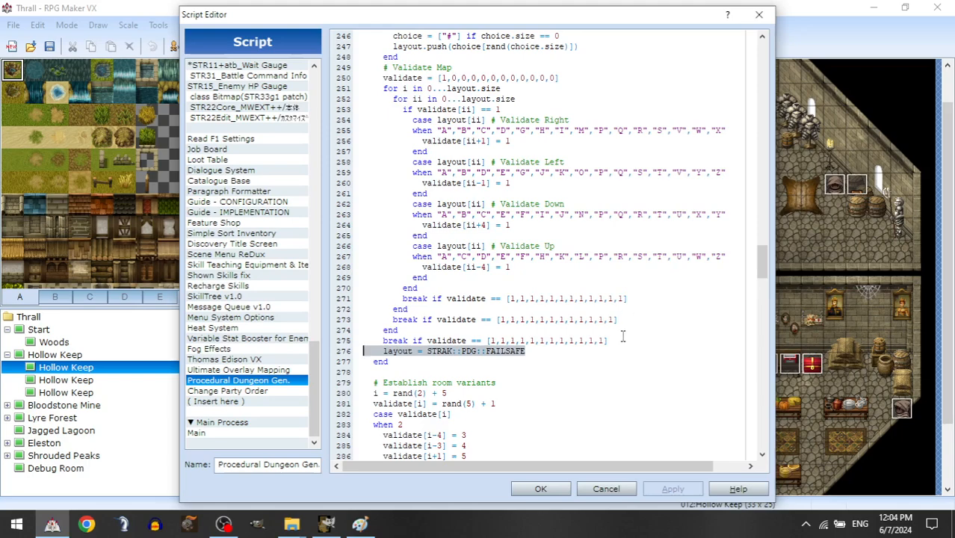
{"action": "left_click_drag", "start_coordinate": [609, 340], "coordinate": [472, 340]}
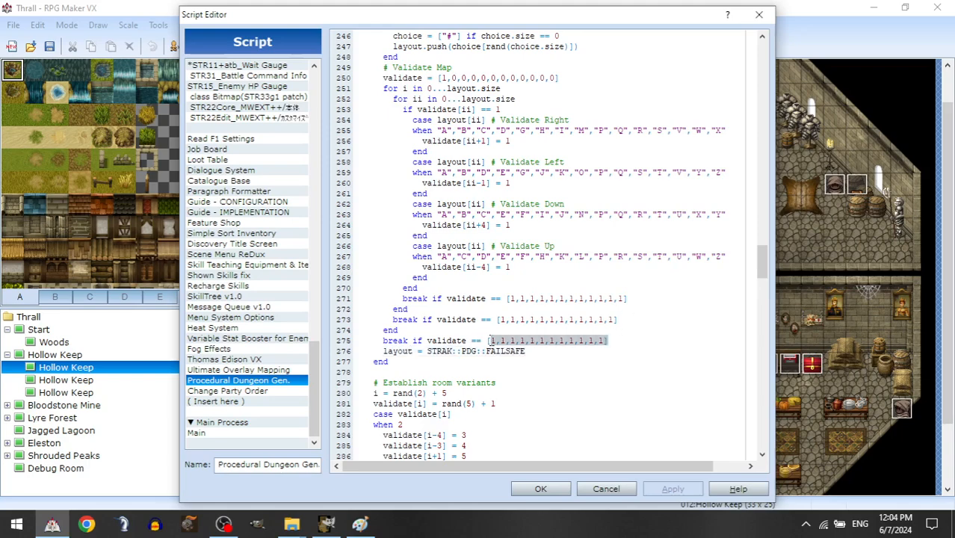
{"action": "left_click_drag", "start_coordinate": [625, 340], "coordinate": [492, 341]}
{"action": "left_click", "coordinate": [672, 337]}
Duplicate the all-ones validate line below the room variants code and split the copy's array into three rows of four entries.
{"action": "scroll", "coordinate": [654, 306], "scroll_direction": "down", "scroll_amount": 7}
{"action": "scroll", "coordinate": [647, 279], "scroll_direction": "down", "scroll_amount": 2}
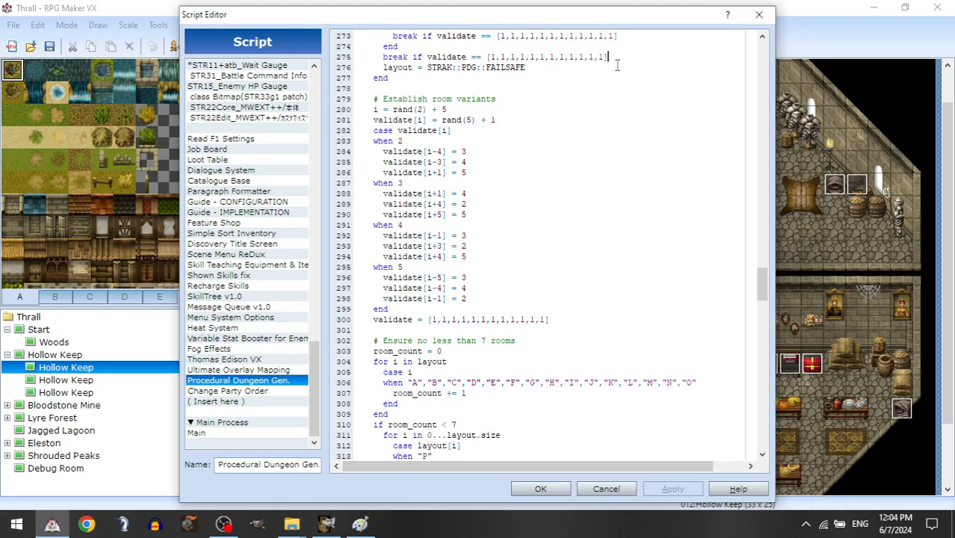
{"action": "left_click_drag", "start_coordinate": [562, 320], "coordinate": [562, 310]}
{"action": "key", "text": "ctrl+c"}
{"action": "key", "text": "ctrl+v"}
{"action": "key", "text": "ctrl+v"}
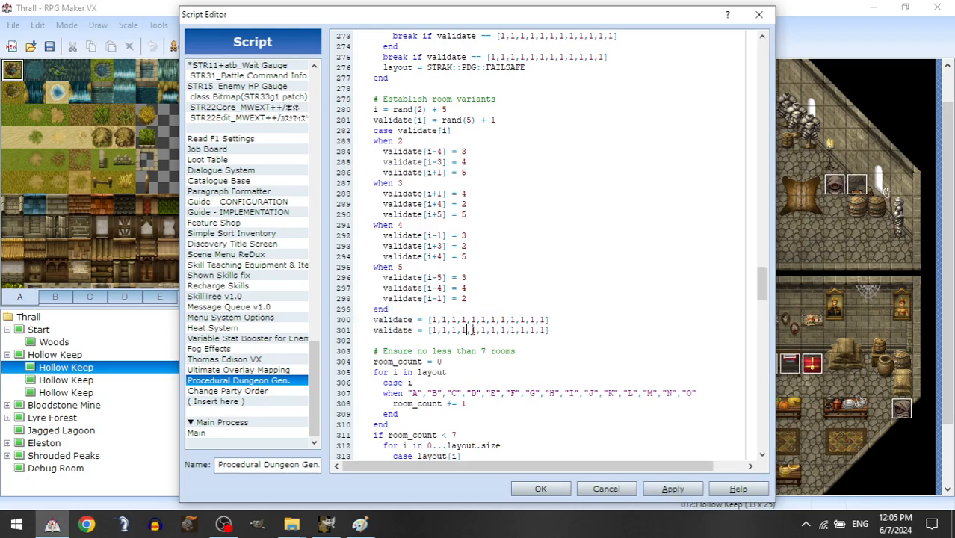
{"action": "key", "text": "Return"}
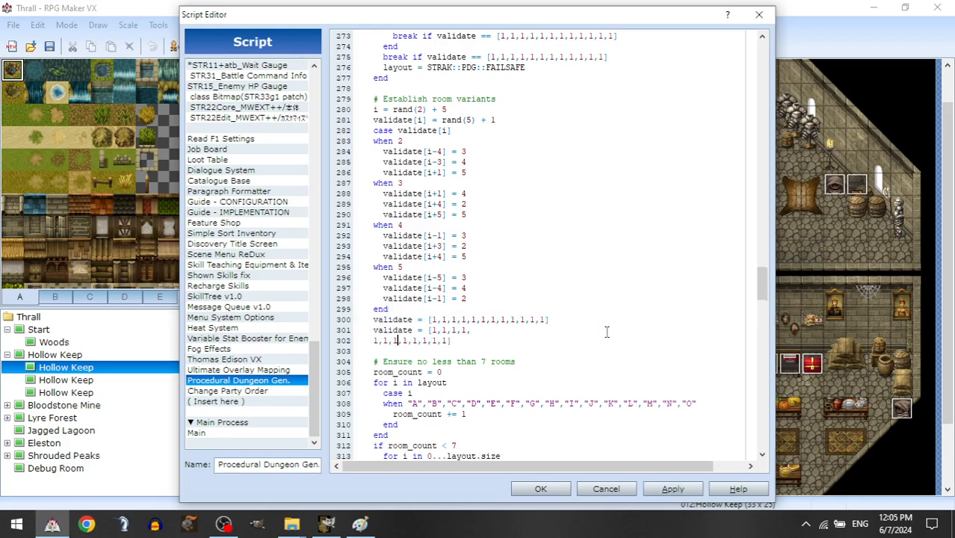
{"action": "key", "text": "Right"}
{"action": "key", "text": "Return"}
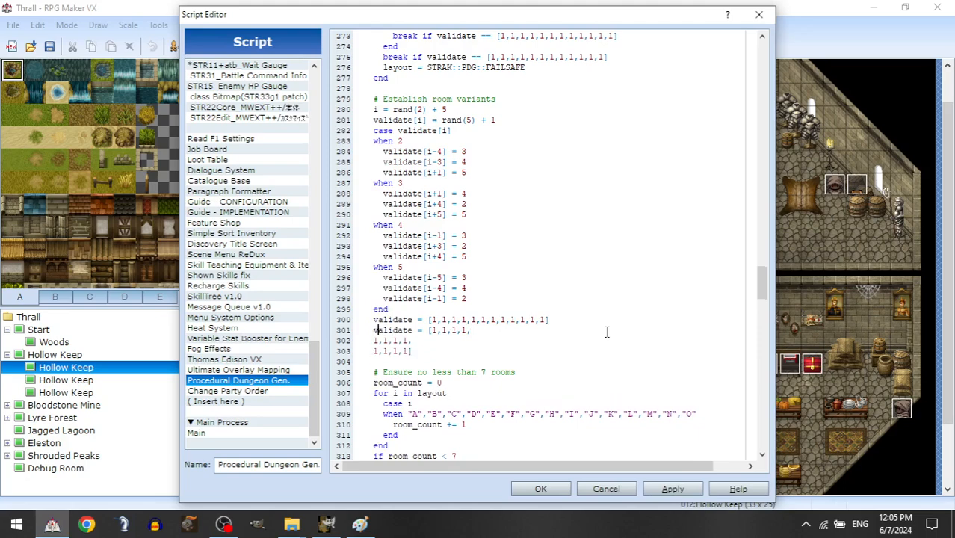
{"action": "key", "text": "Return"}
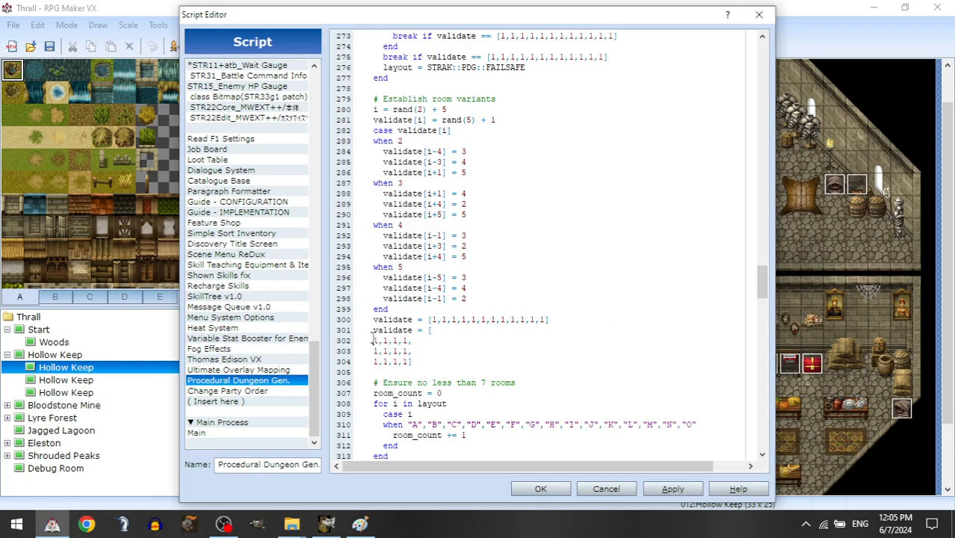
Highlight the three-row validate grid, one of its middle entries, and the random index assignment on line 280.
{"action": "left_click_drag", "start_coordinate": [372, 340], "coordinate": [412, 363]}
{"action": "left_click", "coordinate": [475, 361]}
{"action": "left_click_drag", "start_coordinate": [393, 352], "coordinate": [401, 351]}
{"action": "left_click", "coordinate": [463, 354]}
{"action": "left_click_drag", "start_coordinate": [372, 109], "coordinate": [447, 109]}
{"action": "left_click", "coordinate": [576, 153]}
Highlight the grid's two centre entries, and examine the neighbouring assignments in the variant 2 and variant 4 branches.
{"action": "left_click_drag", "start_coordinate": [404, 350], "coordinate": [381, 350]}
{"action": "left_click_drag", "start_coordinate": [462, 151], "coordinate": [470, 173]}
{"action": "left_click", "coordinate": [471, 216]}
{"action": "left_click_drag", "start_coordinate": [460, 226], "coordinate": [460, 267]}
{"action": "left_click", "coordinate": [510, 284]}
Point out the entries in the grid's bottom, middle and top rows that surround the chosen centre entry.
{"action": "left_click_drag", "start_coordinate": [374, 361], "coordinate": [379, 362]}
{"action": "left_click", "coordinate": [394, 350]}
{"action": "mouse_move", "coordinate": [371, 352]}
{"action": "left_mouse_down"}
{"action": "mouse_move", "coordinate": [393, 364]}
{"action": "mouse_move", "coordinate": [384, 351]}
{"action": "left_mouse_up"}
{"action": "left_click", "coordinate": [393, 341]}
{"action": "left_click", "coordinate": [392, 351]}
{"action": "left_click", "coordinate": [382, 362]}
Switch to Paint and draw four roughly parallel horizontal lines across the blank canvas with the Pencil.
{"action": "left_click", "coordinate": [360, 524]}
{"action": "left_click", "coordinate": [170, 49]}
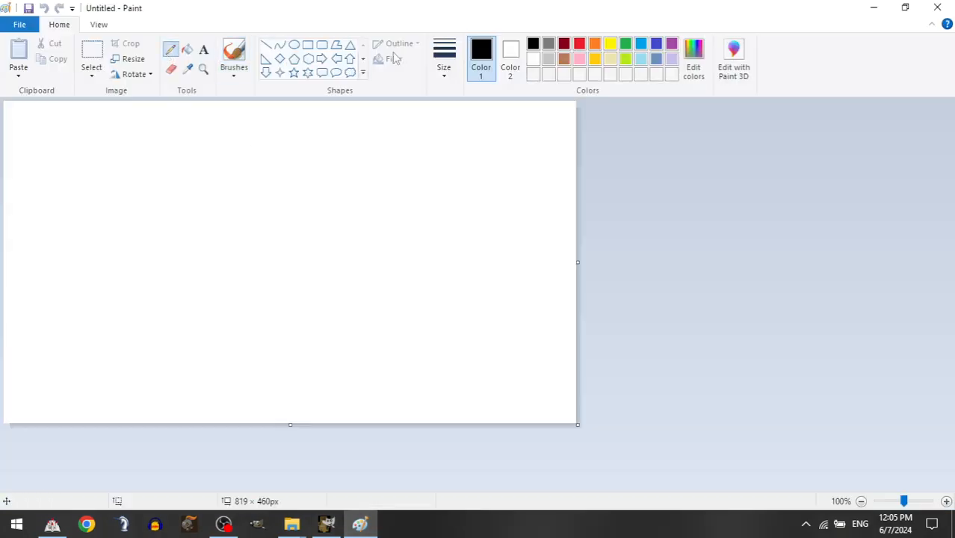
{"action": "left_click_drag", "start_coordinate": [56, 112], "coordinate": [563, 118]}
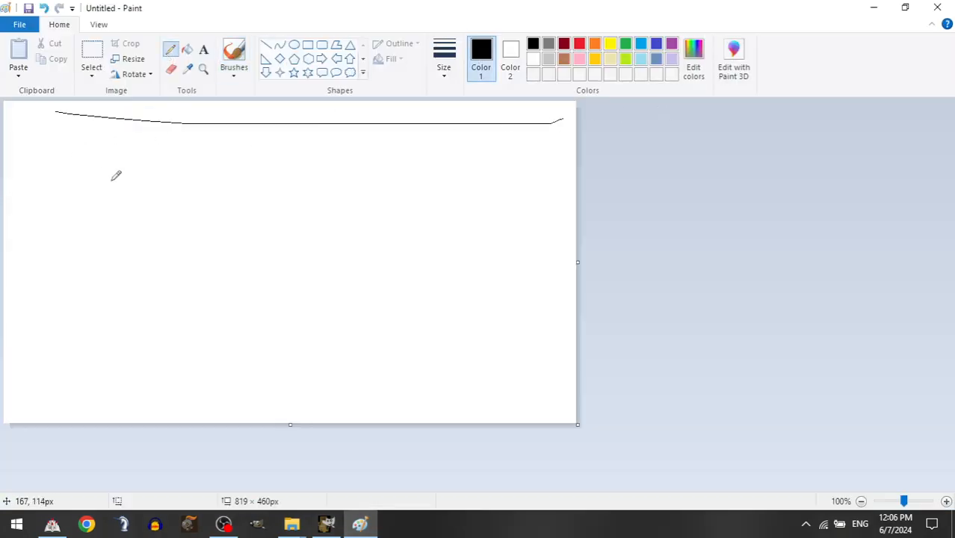
{"action": "left_click_drag", "start_coordinate": [69, 180], "coordinate": [577, 179]}
{"action": "left_click_drag", "start_coordinate": [84, 263], "coordinate": [522, 267]}
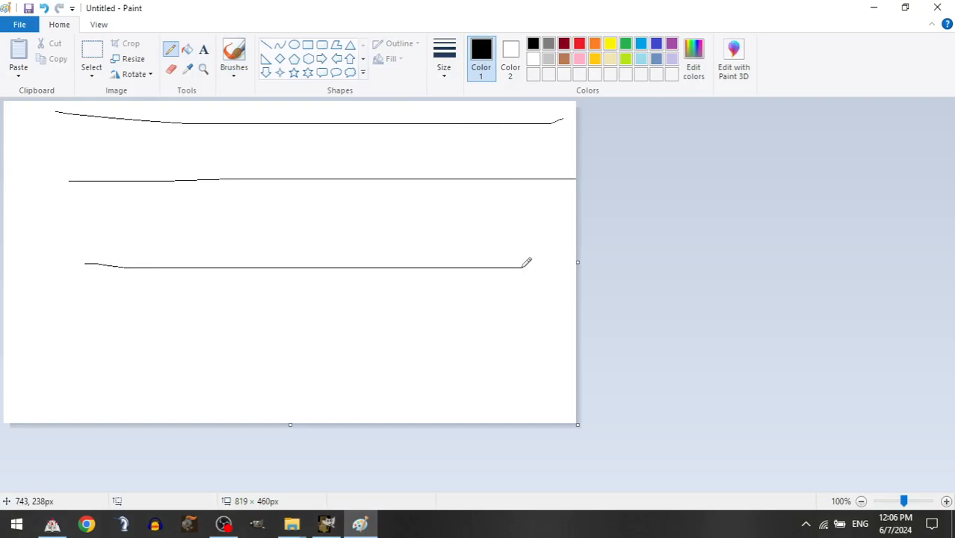
{"action": "left_click_drag", "start_coordinate": [76, 355], "coordinate": [591, 334]}
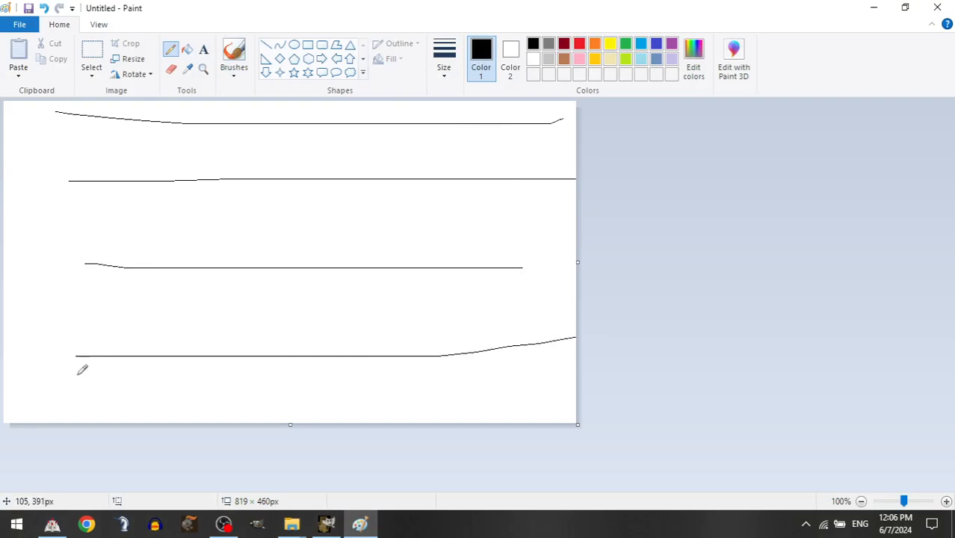
Draw five vertical lines to form a grid of four columns and three rows, and scribble a mark in its two centre cells.
{"action": "left_click_drag", "start_coordinate": [78, 373], "coordinate": [88, 107]}
{"action": "left_click_drag", "start_coordinate": [182, 123], "coordinate": [185, 362]}
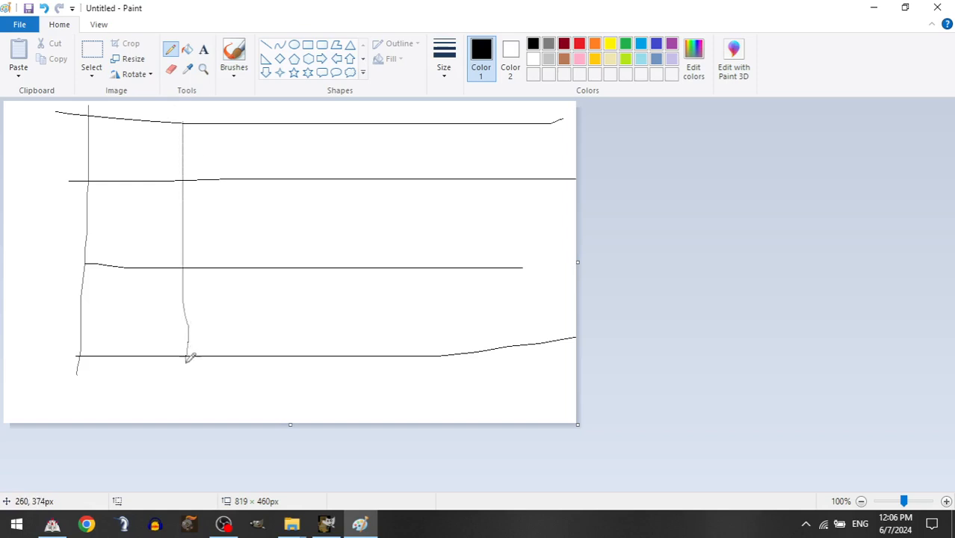
{"action": "left_click_drag", "start_coordinate": [294, 125], "coordinate": [299, 355]}
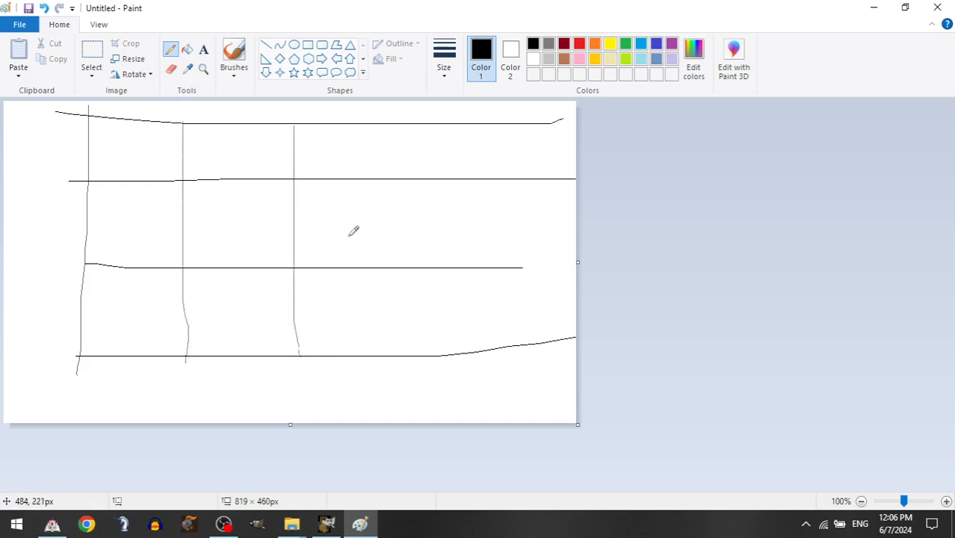
{"action": "left_click_drag", "start_coordinate": [407, 132], "coordinate": [416, 374]}
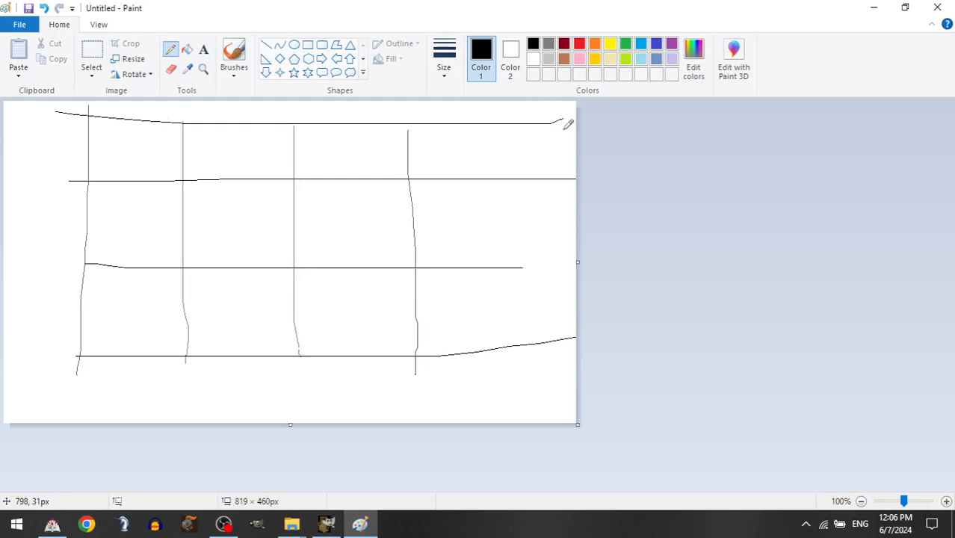
{"action": "left_click_drag", "start_coordinate": [553, 122], "coordinate": [549, 402]}
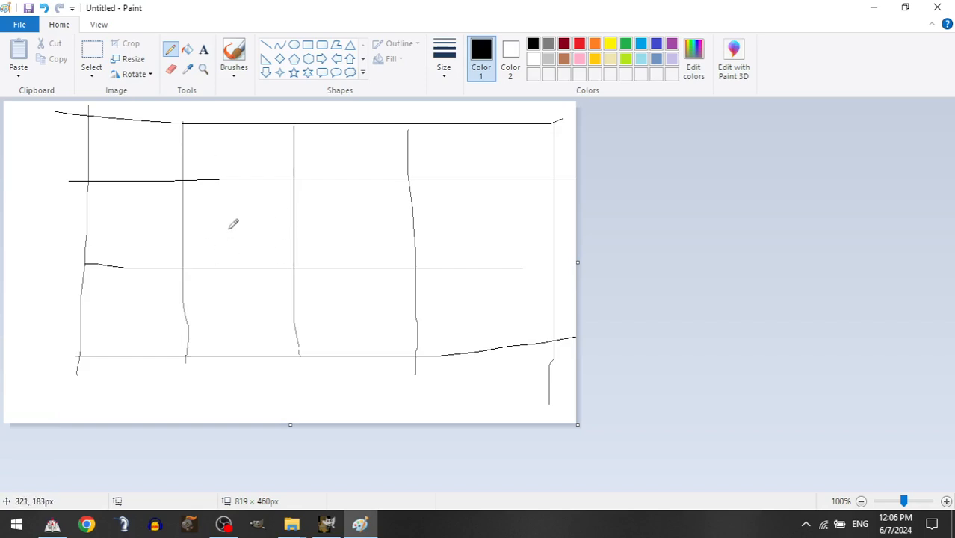
{"action": "mouse_move", "coordinate": [231, 221]}
{"action": "left_mouse_down"}
{"action": "mouse_move", "coordinate": [249, 215]}
{"action": "mouse_move", "coordinate": [222, 216]}
{"action": "mouse_move", "coordinate": [242, 237]}
{"action": "left_mouse_up"}
{"action": "mouse_move", "coordinate": [320, 229]}
{"action": "left_mouse_down"}
{"action": "mouse_move", "coordinate": [345, 204]}
{"action": "mouse_move", "coordinate": [364, 220]}
{"action": "mouse_move", "coordinate": [354, 218]}
{"action": "mouse_move", "coordinate": [381, 228]}
{"action": "left_mouse_up"}
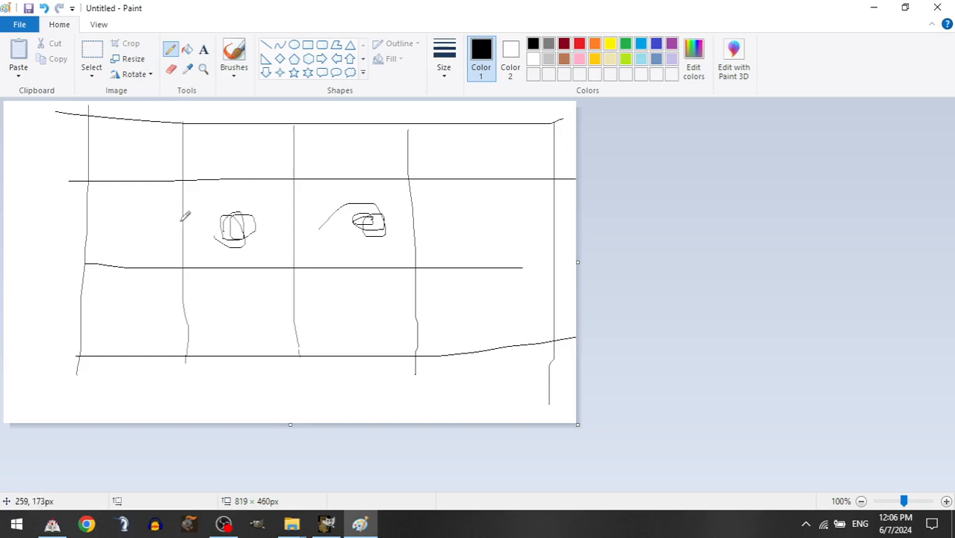
Sketch corner walls around the mark in the left centre cell, and undo all but the upper-left corner.
{"action": "mouse_move", "coordinate": [181, 208]}
{"action": "left_mouse_down"}
{"action": "mouse_move", "coordinate": [230, 206]}
{"action": "mouse_move", "coordinate": [231, 184]}
{"action": "mouse_move", "coordinate": [259, 211]}
{"action": "mouse_move", "coordinate": [289, 215]}
{"action": "left_mouse_up"}
{"action": "mouse_move", "coordinate": [258, 266]}
{"action": "left_mouse_down"}
{"action": "mouse_move", "coordinate": [270, 222]}
{"action": "mouse_move", "coordinate": [293, 225]}
{"action": "left_mouse_up"}
{"action": "mouse_move", "coordinate": [207, 262]}
{"action": "left_mouse_down"}
{"action": "mouse_move", "coordinate": [215, 237]}
{"action": "mouse_move", "coordinate": [182, 234]}
{"action": "left_mouse_up"}
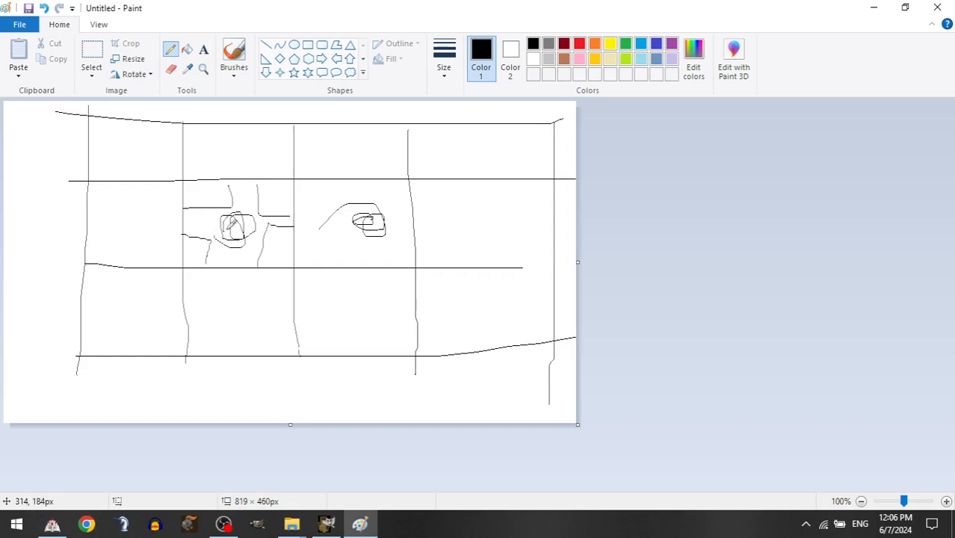
{"action": "key", "text": "ctrl+z"}
{"action": "key", "text": "ctrl+z"}
{"action": "key", "text": "ctrl+z"}
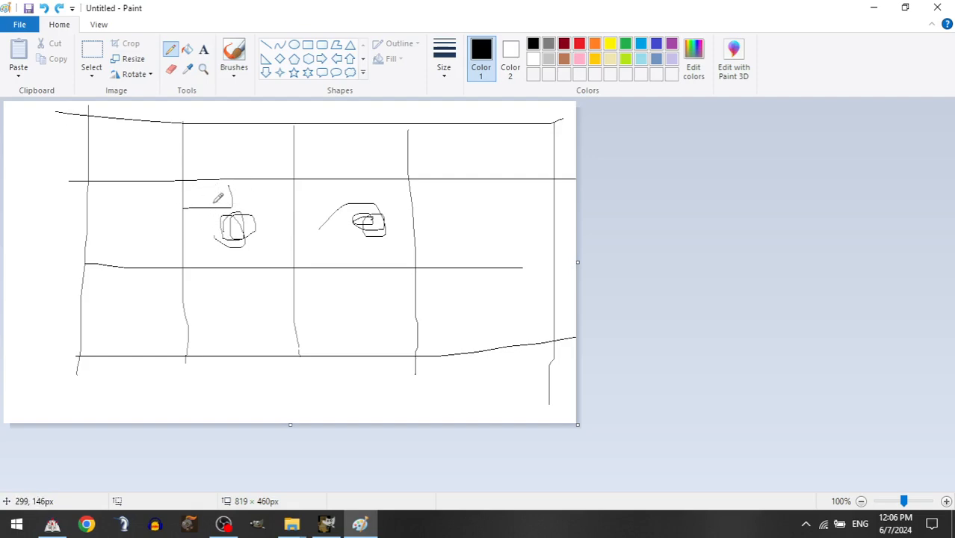
Sketch a box around the grid crossing at the left centre cell's upper-left corner, and undo it with the remaining corner wall.
{"action": "mouse_move", "coordinate": [183, 208]}
{"action": "left_mouse_down"}
{"action": "mouse_move", "coordinate": [142, 208]}
{"action": "mouse_move", "coordinate": [142, 151]}
{"action": "mouse_move", "coordinate": [233, 153]}
{"action": "mouse_move", "coordinate": [233, 190]}
{"action": "left_mouse_up"}
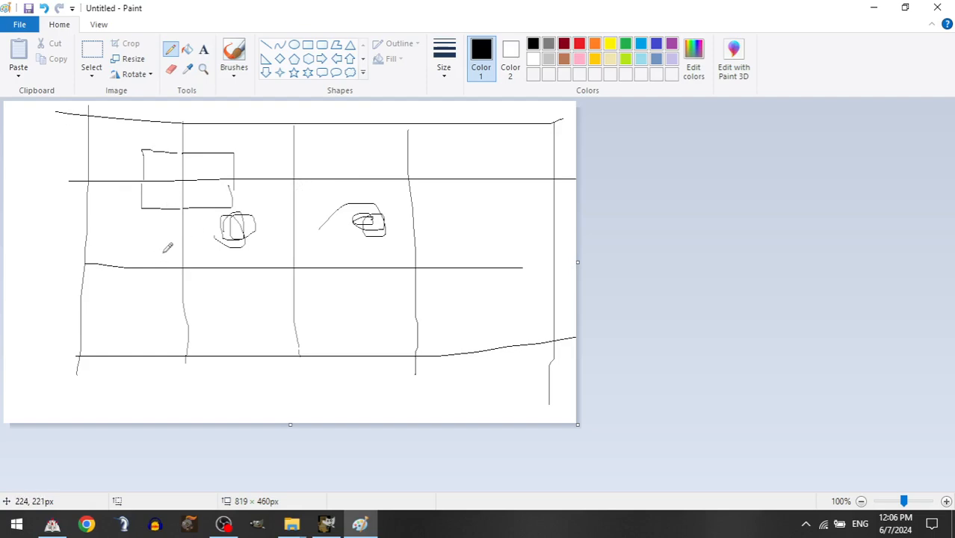
{"action": "key", "text": "ctrl+z"}
{"action": "key", "text": "ctrl+z"}
{"action": "key", "text": "ctrl+z"}
{"action": "key", "text": "ctrl+z"}
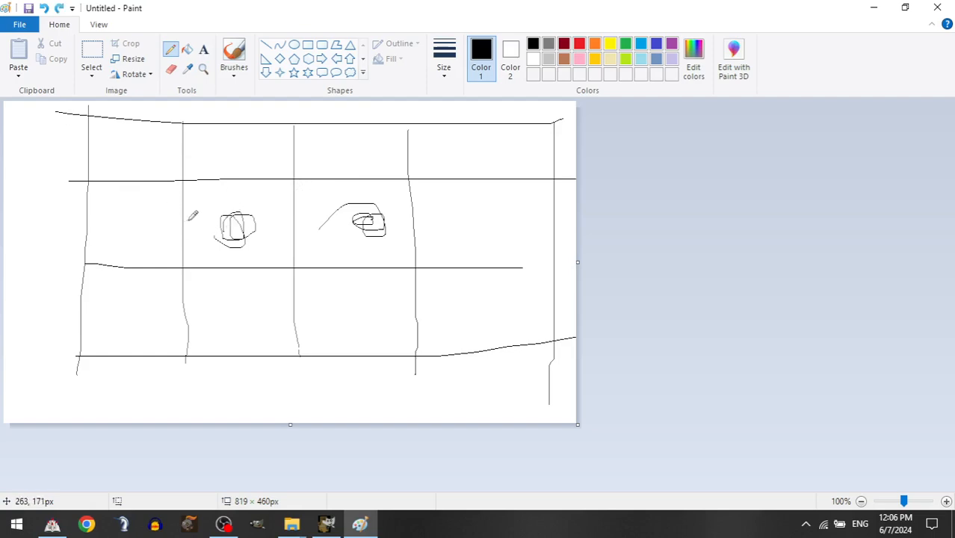
Draw loops around the four grid crossings at the corners of the left centre cell.
{"action": "left_click_drag", "start_coordinate": [200, 222], "coordinate": [132, 235]}
{"action": "mouse_move", "coordinate": [123, 284]}
{"action": "left_mouse_down"}
{"action": "mouse_move", "coordinate": [212, 250]}
{"action": "mouse_move", "coordinate": [174, 198]}
{"action": "mouse_move", "coordinate": [184, 143]}
{"action": "mouse_move", "coordinate": [158, 238]}
{"action": "mouse_move", "coordinate": [162, 148]}
{"action": "left_mouse_up"}
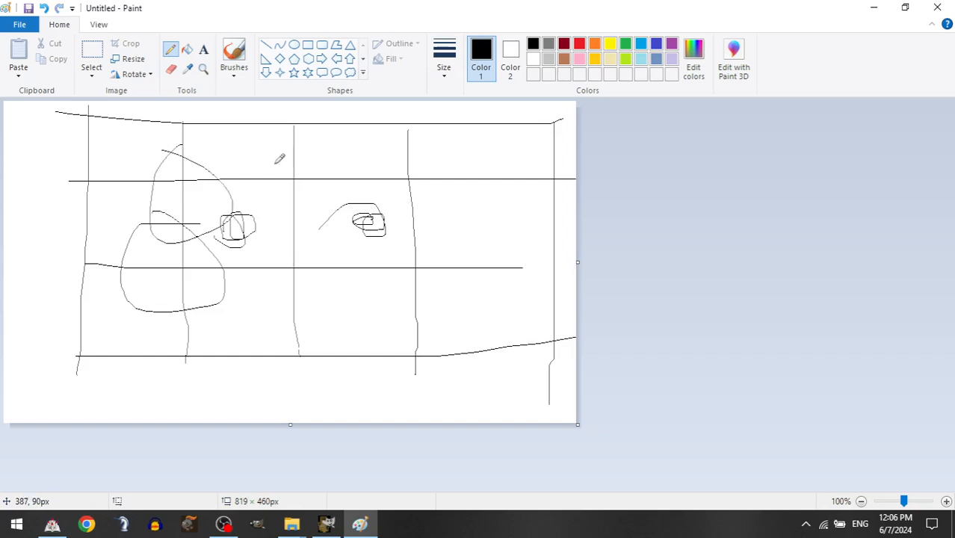
{"action": "left_click_drag", "start_coordinate": [280, 157], "coordinate": [314, 149]}
{"action": "left_click_drag", "start_coordinate": [253, 144], "coordinate": [303, 156]}
{"action": "left_click_drag", "start_coordinate": [314, 253], "coordinate": [302, 238]}
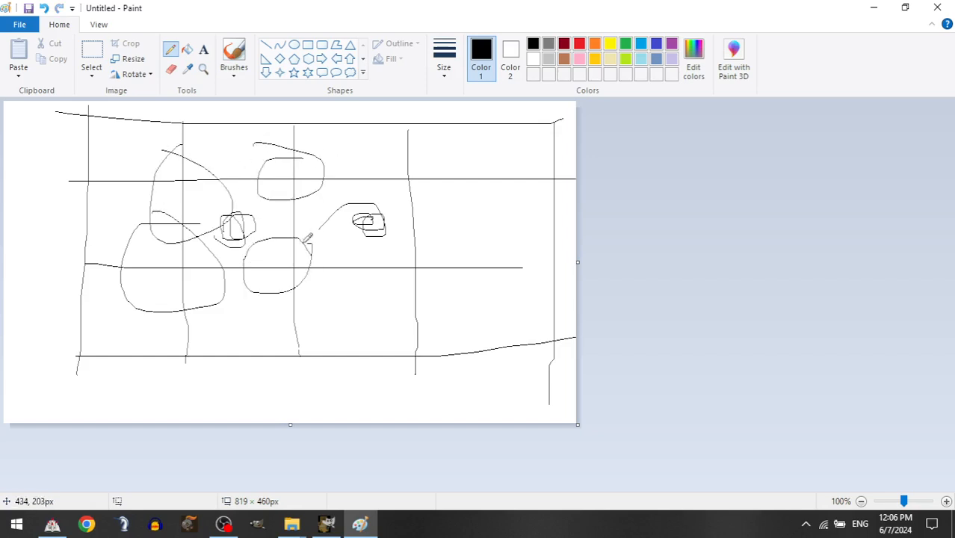
Draw loops around the two grid crossings at the far side of the right centre cell, and close Paint without saving.
{"action": "mouse_move", "coordinate": [419, 166]}
{"action": "left_mouse_down"}
{"action": "mouse_move", "coordinate": [382, 184]}
{"action": "mouse_move", "coordinate": [407, 166]}
{"action": "left_mouse_up"}
{"action": "mouse_move", "coordinate": [427, 248]}
{"action": "left_mouse_down"}
{"action": "mouse_move", "coordinate": [455, 267]}
{"action": "mouse_move", "coordinate": [422, 241]}
{"action": "left_mouse_up"}
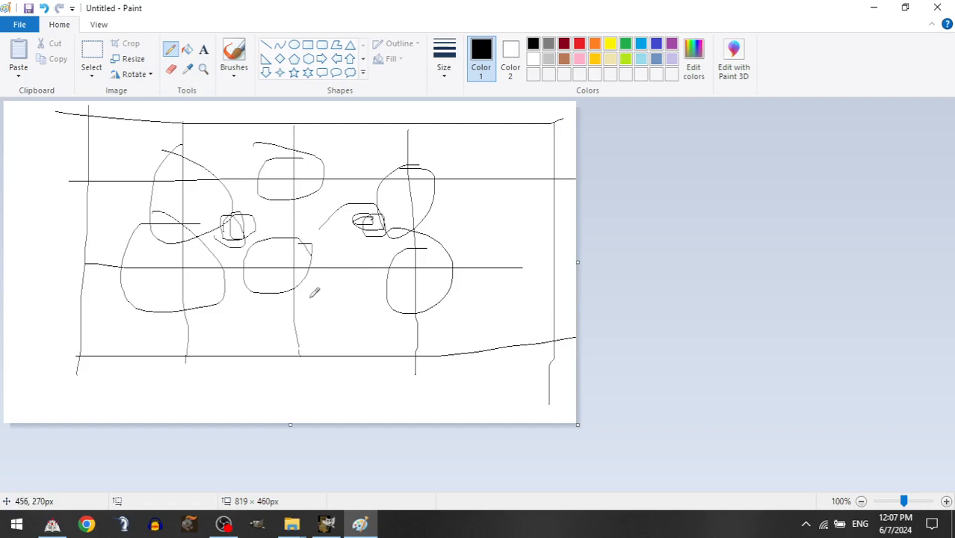
{"action": "left_click", "coordinate": [945, 7]}
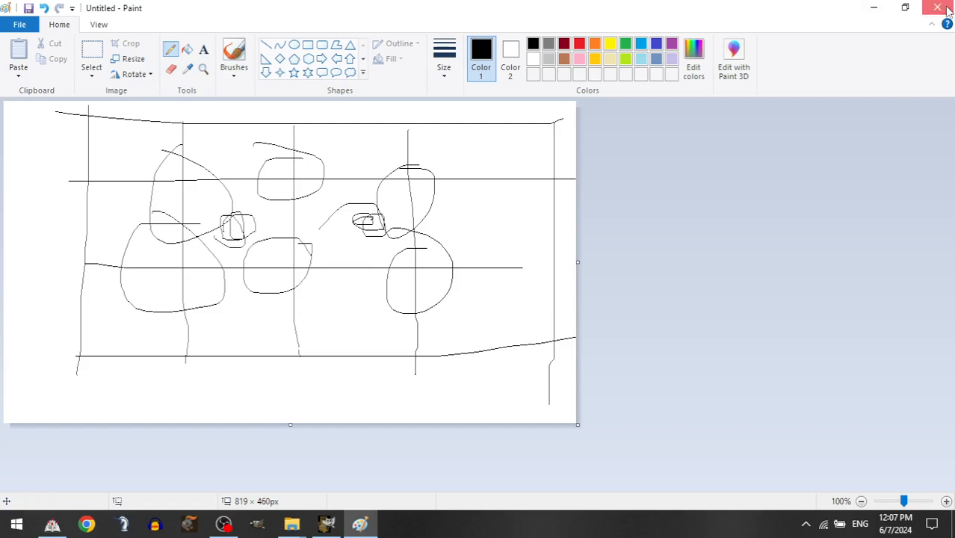
{"action": "left_click", "coordinate": [490, 263]}
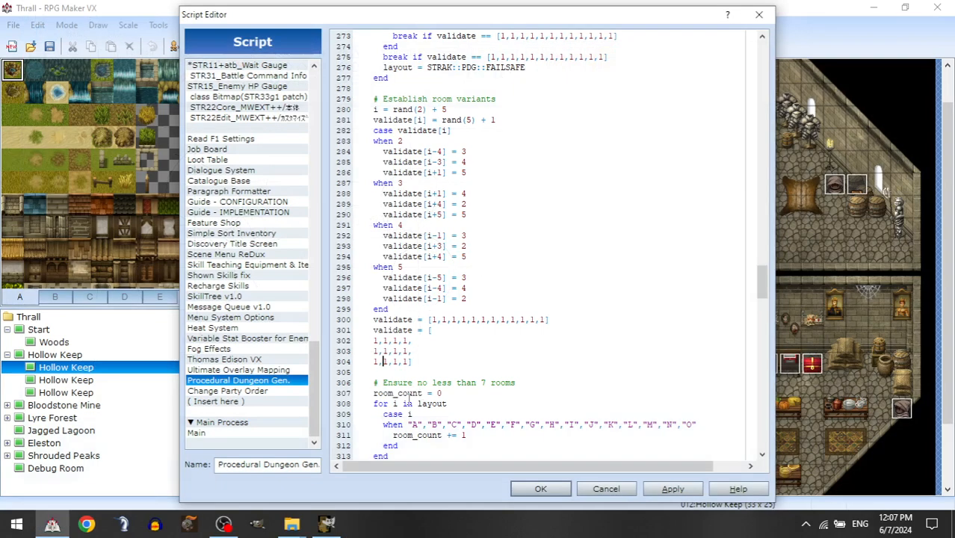
Delete the sample validate arrays below the room variant cases, and review the code down to the variant letter selection.
{"action": "left_click_drag", "start_coordinate": [430, 357], "coordinate": [388, 308]}
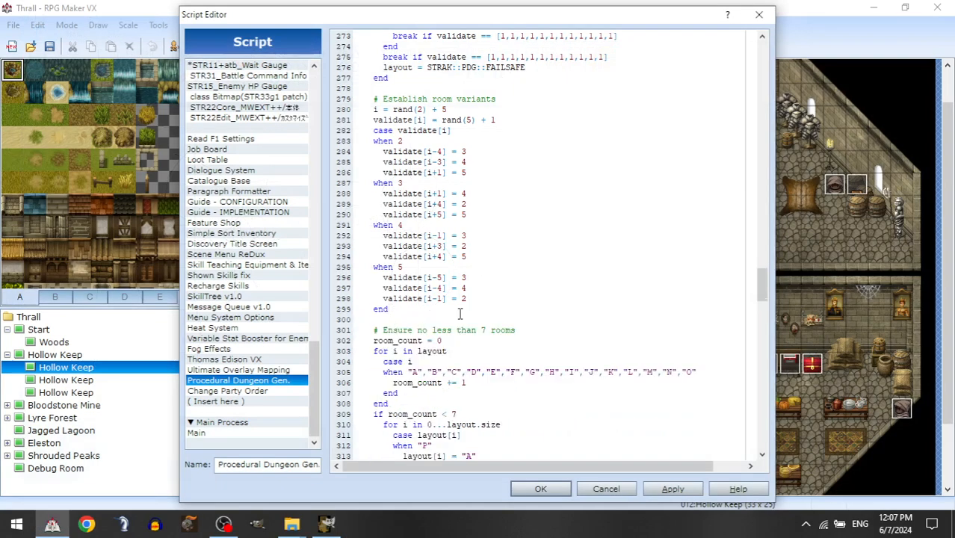
{"action": "left_click_drag", "start_coordinate": [490, 57], "coordinate": [526, 57]}
{"action": "left_click", "coordinate": [484, 162]}
{"action": "left_click_drag", "start_coordinate": [397, 160], "coordinate": [494, 316]}
{"action": "left_click", "coordinate": [562, 256]}
{"action": "scroll", "coordinate": [533, 296], "scroll_direction": "down", "scroll_amount": 7}
{"action": "scroll", "coordinate": [534, 296], "scroll_direction": "down", "scroll_amount": 11}
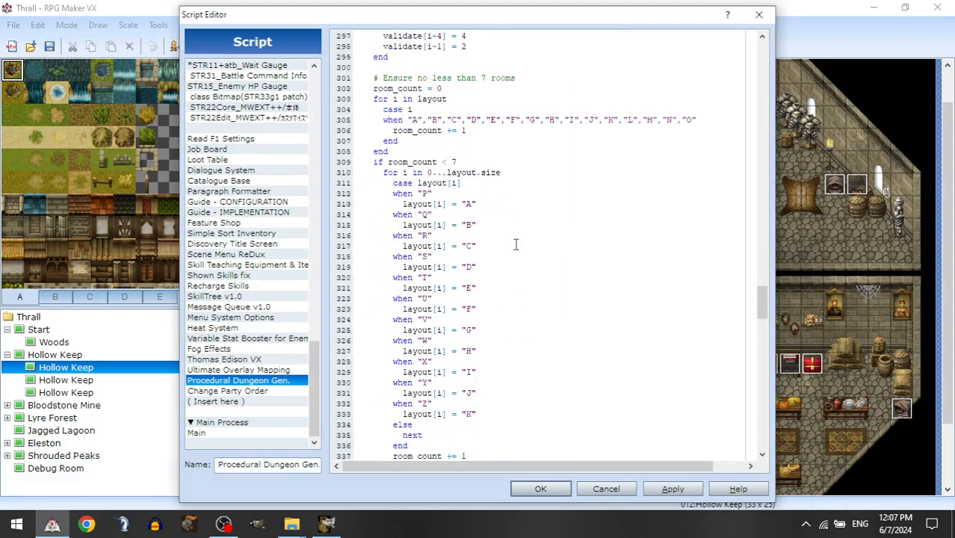
{"action": "scroll", "coordinate": [496, 289], "scroll_direction": "down", "scroll_amount": 6}
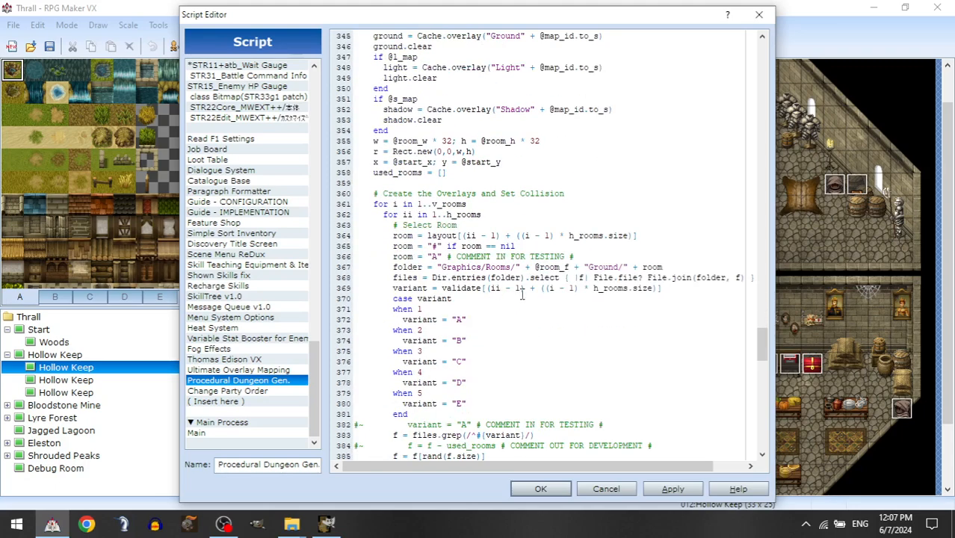
Switch to File Explorer and examine the variant images in folder A of BSM's Ground rooms folder.
{"action": "mouse_move", "coordinate": [293, 525]}
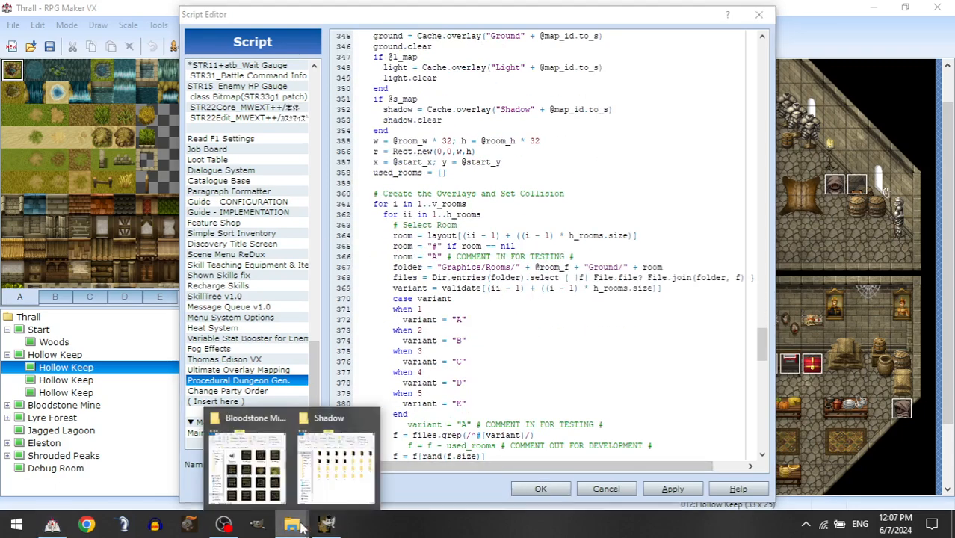
{"action": "left_click", "coordinate": [346, 435]}
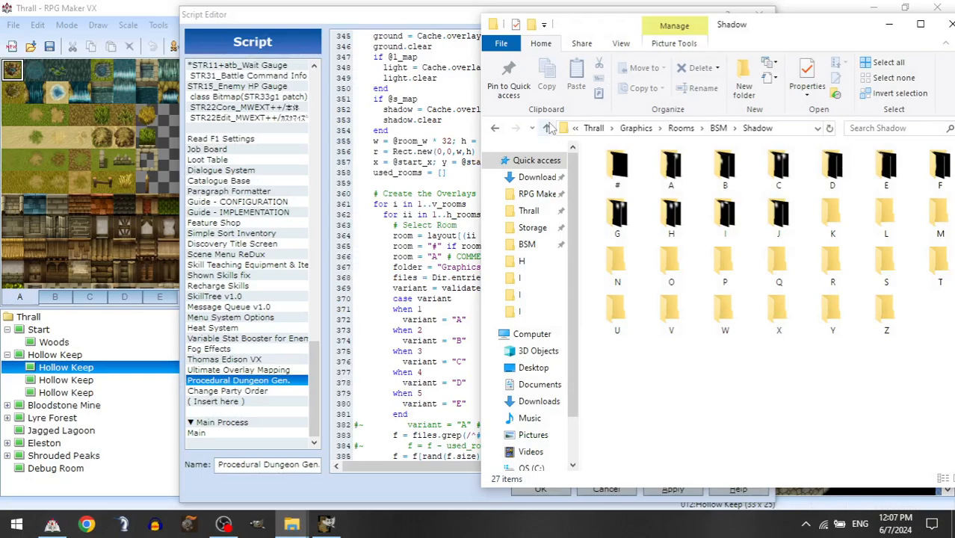
{"action": "left_click", "coordinate": [545, 127]}
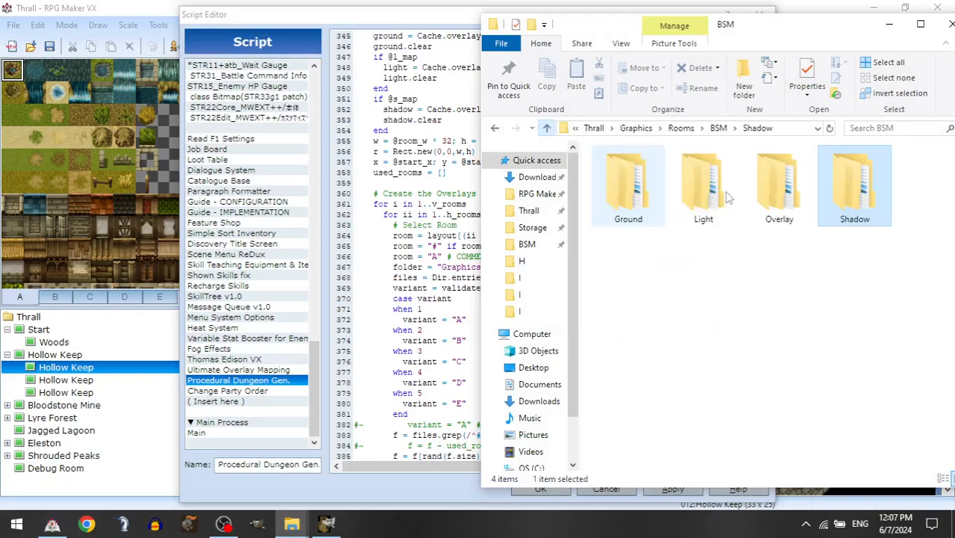
{"action": "left_click", "coordinate": [547, 128]}
{"action": "double_click", "coordinate": [626, 190]}
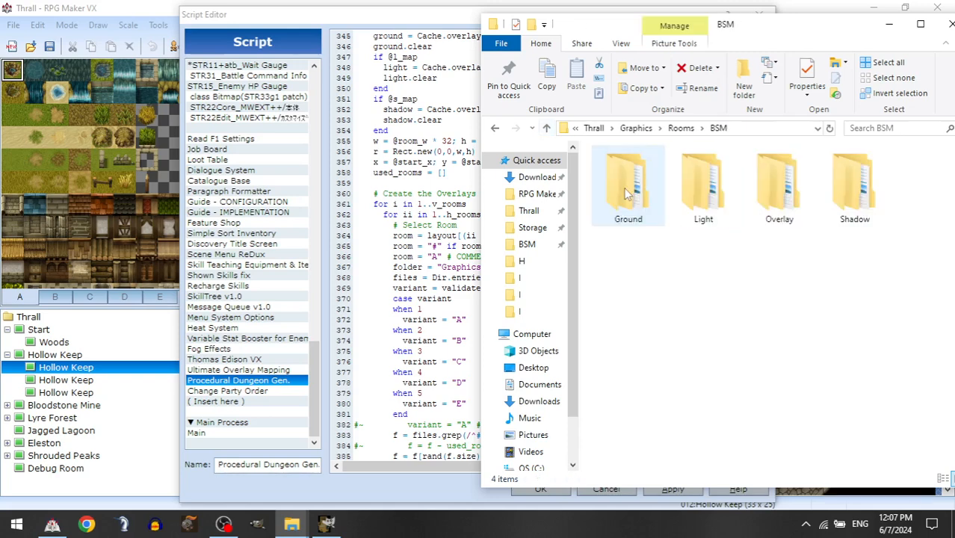
{"action": "double_click", "coordinate": [627, 191]}
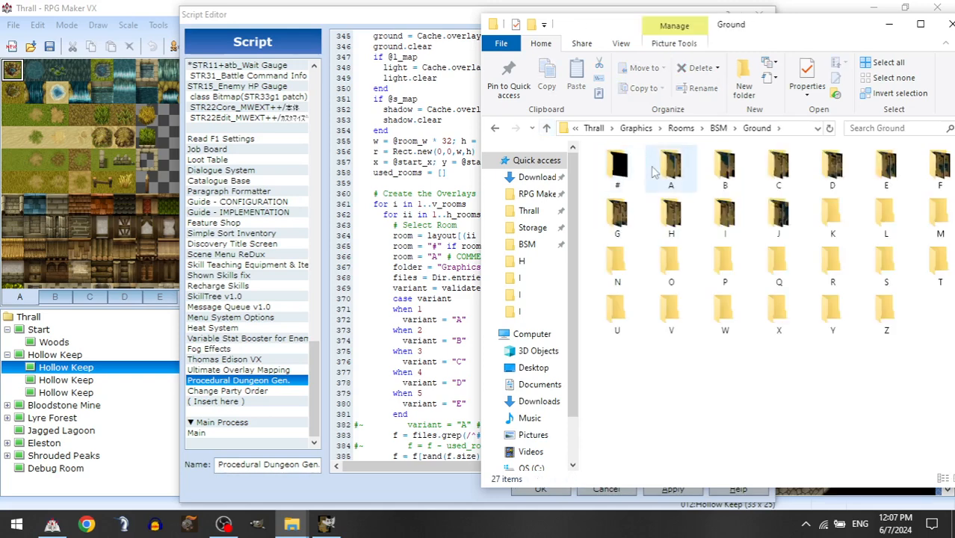
{"action": "left_click", "coordinate": [671, 168]}
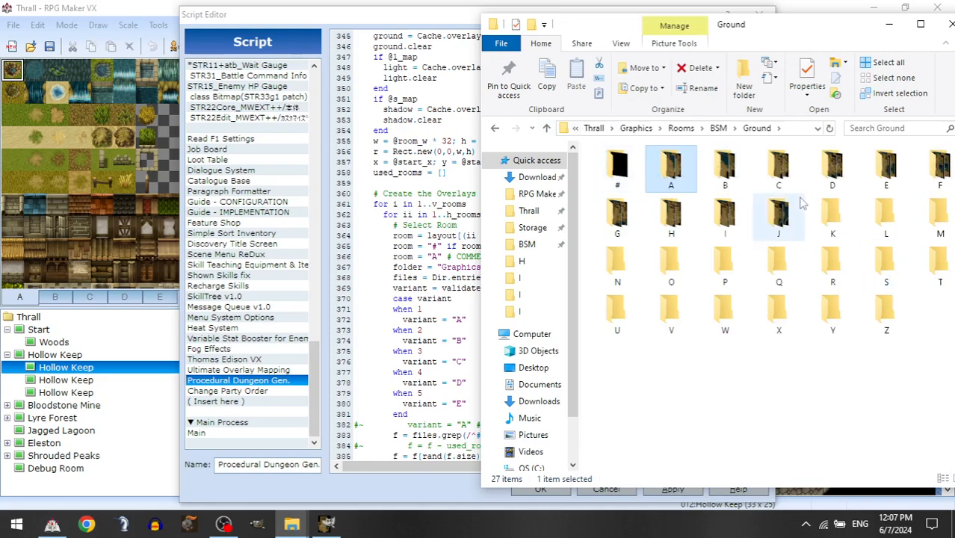
{"action": "double_click", "coordinate": [673, 165]}
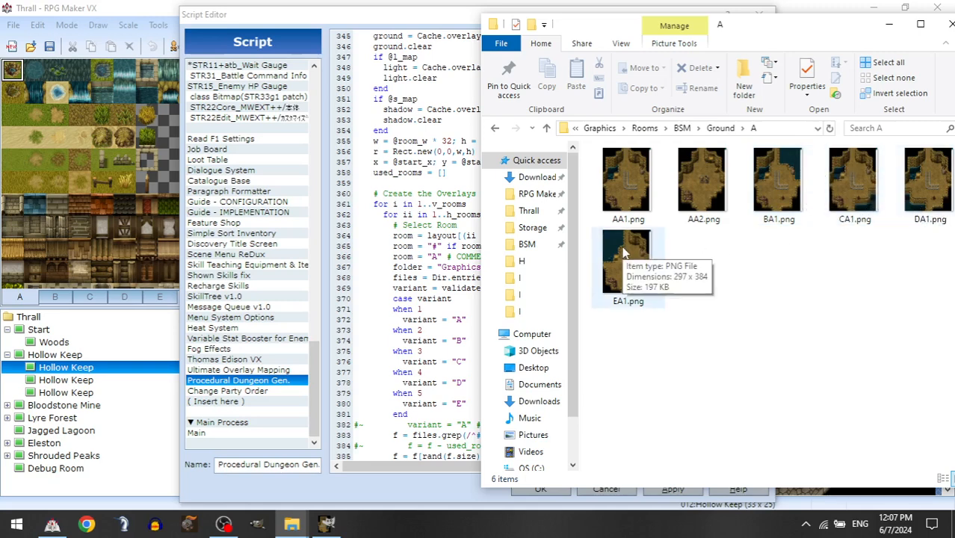
{"action": "left_click", "coordinate": [546, 128]}
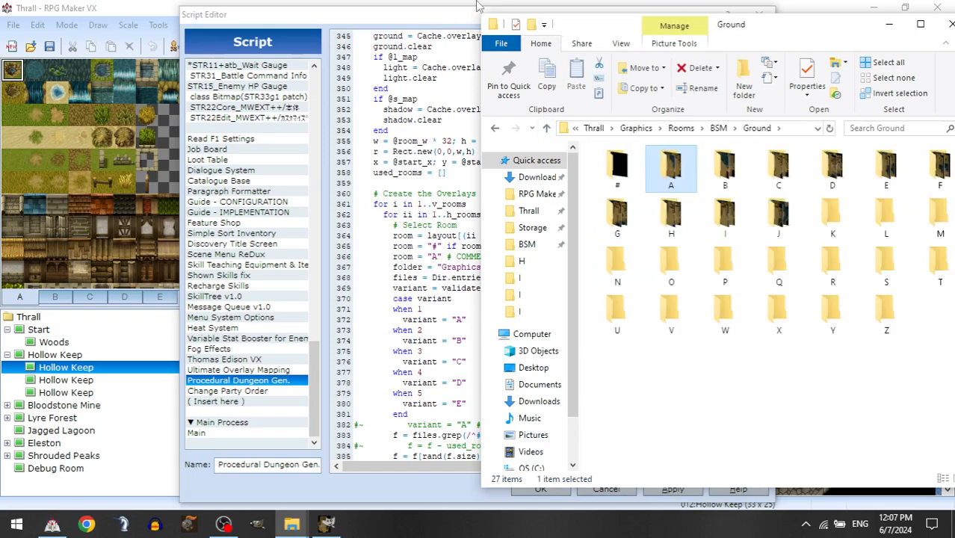
Return to the Script Editor, review the room and variant selection code, and accept the script changes.
{"action": "left_click", "coordinate": [461, 7]}
{"action": "scroll", "coordinate": [463, 157], "scroll_direction": "up", "scroll_amount": 10}
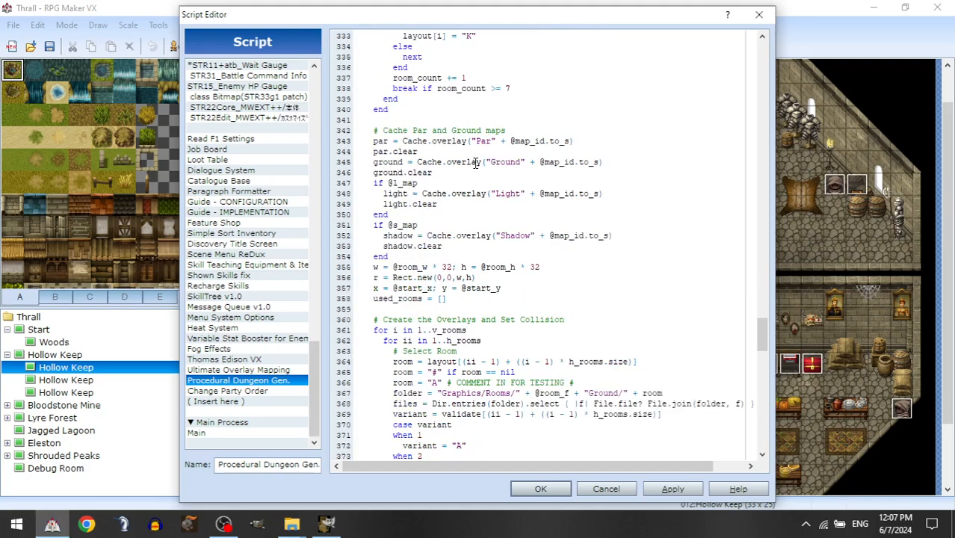
{"action": "scroll", "coordinate": [441, 131], "scroll_direction": "down", "scroll_amount": 11}
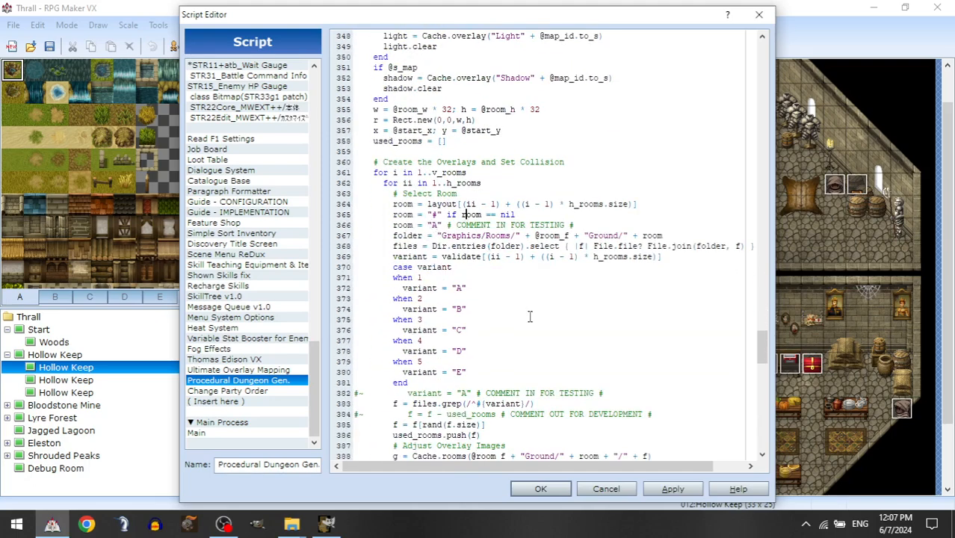
{"action": "left_click", "coordinate": [544, 485]}
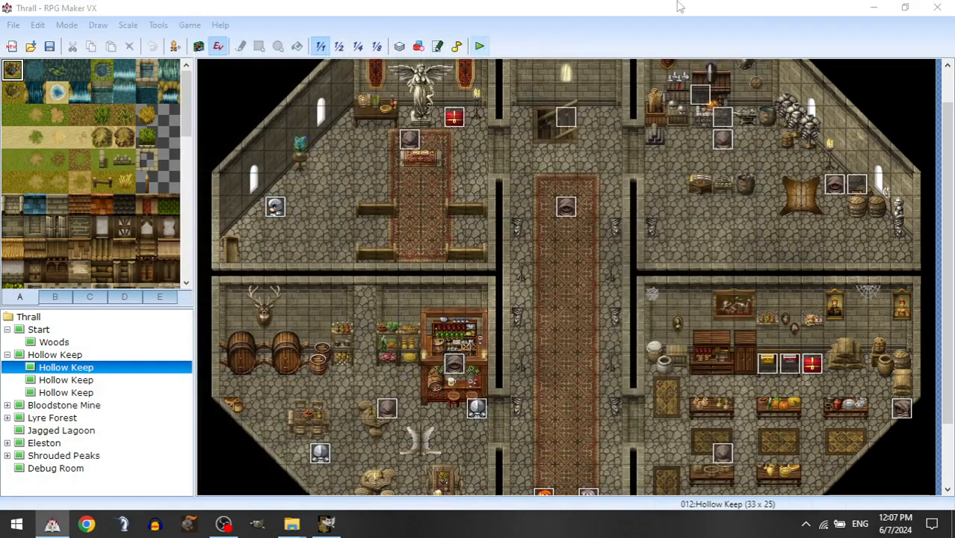
Start a playtest of the game and choose Continue on the title screen.
{"action": "key", "text": "alt+F4"}
{"action": "key", "text": "Return"}
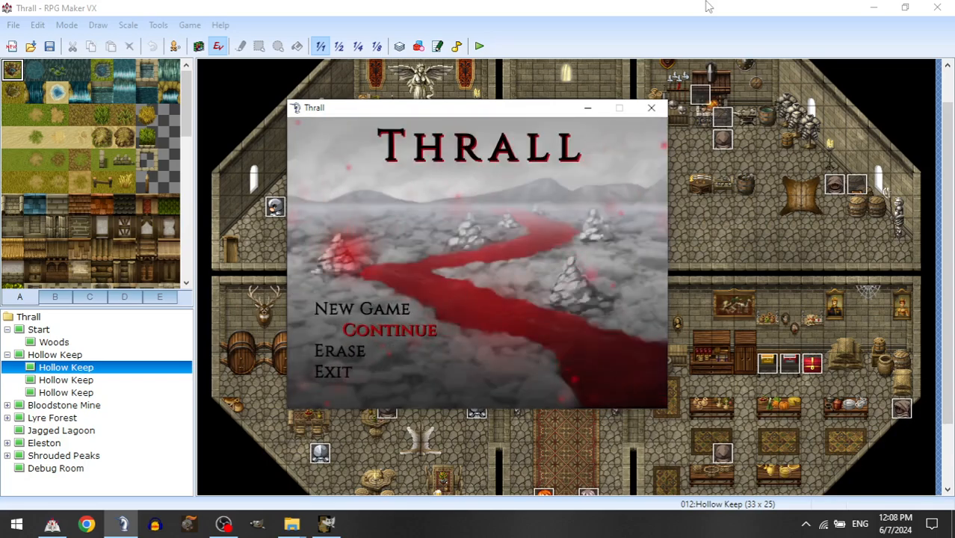
{"action": "key", "text": "Return"}
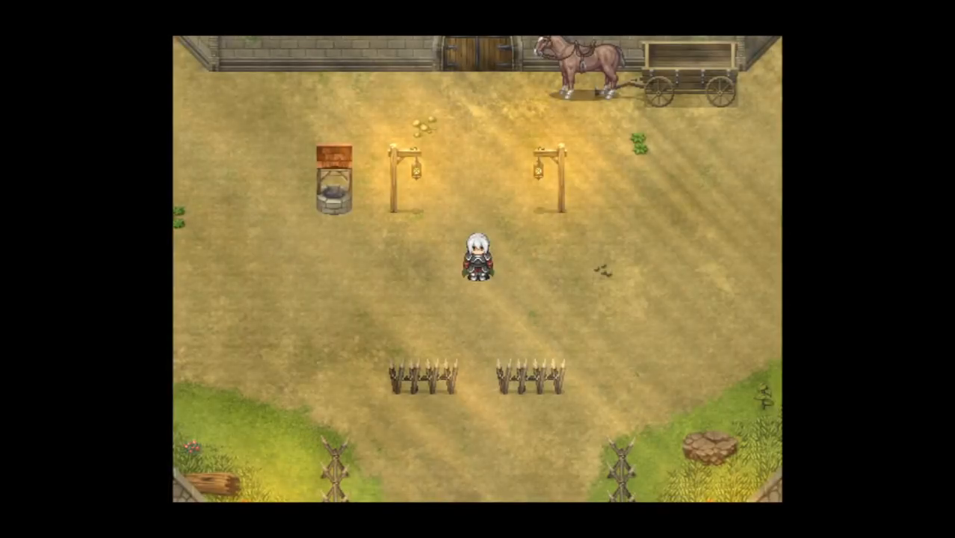
Walk the character up to the horse and cart and travel to the mine.
{"action": "key", "text": "Right"}
{"action": "key", "text": "Right"}
{"action": "key", "text": "Right"}
{"action": "key", "text": "Up"}
{"action": "key", "text": "Up"}
{"action": "key", "text": "Up"}
{"action": "key", "text": "Up"}
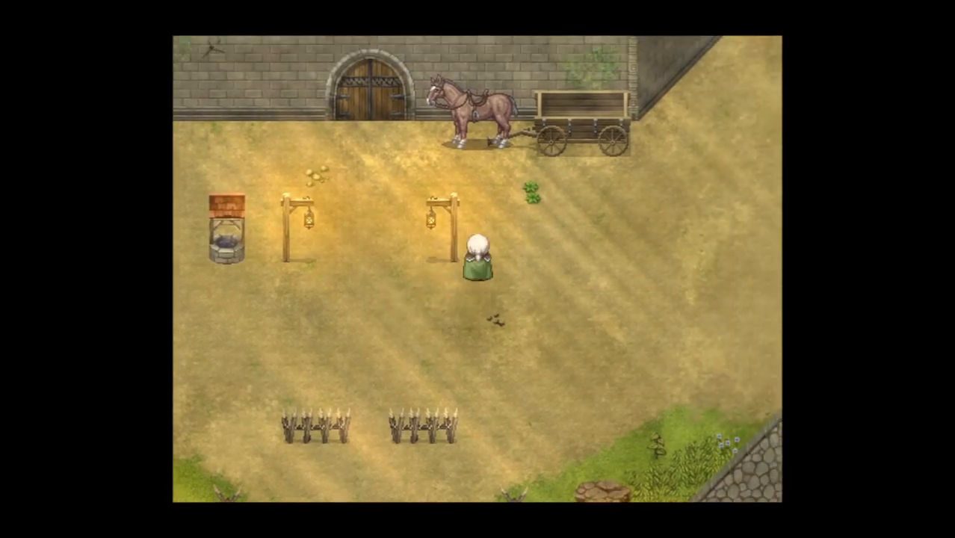
{"action": "key", "text": "Return"}
{"action": "key", "text": "Return"}
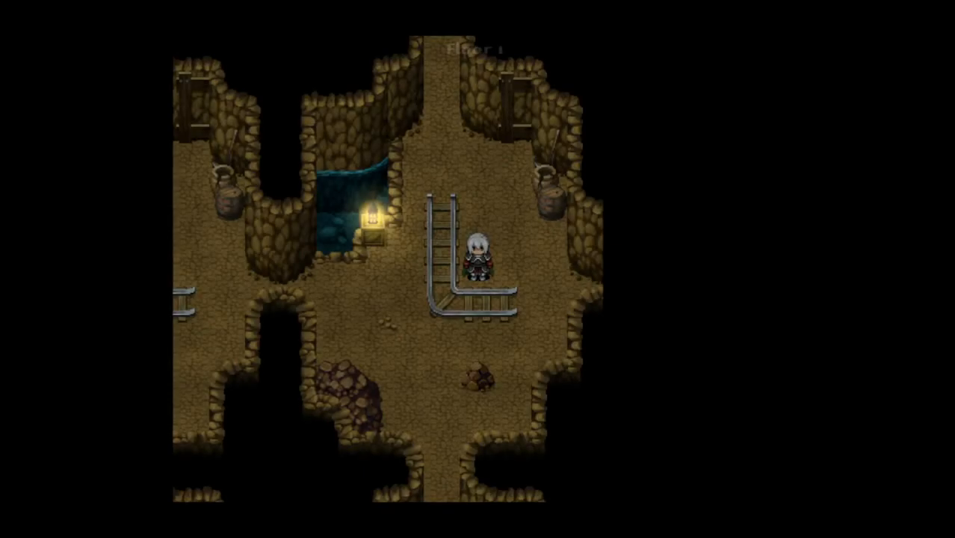
Walk through the connected rooms of floor 1 to examine the generated layout and room variants.
{"action": "key", "text": "Left"}
{"action": "key", "text": "Up"}
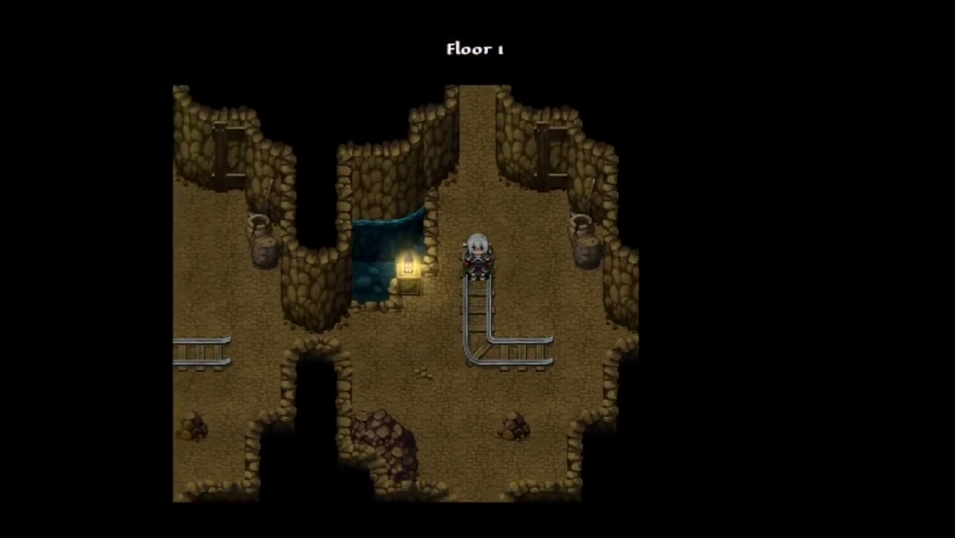
{"action": "key", "text": "Down"}
{"action": "key", "text": "Left"}
{"action": "key", "text": "Up"}
{"action": "key", "text": "Left"}
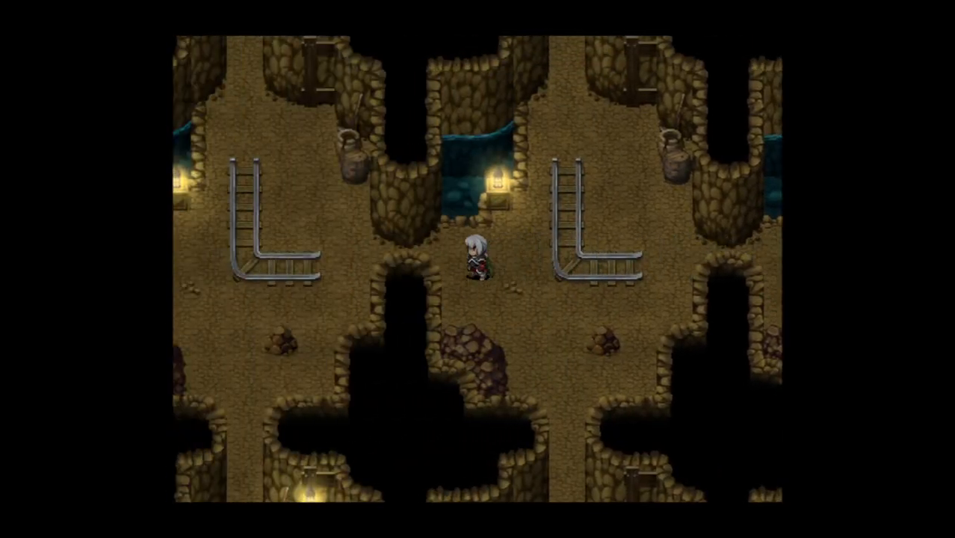
{"action": "key", "text": "Down"}
{"action": "key", "text": "Left"}
{"action": "key", "text": "Down"}
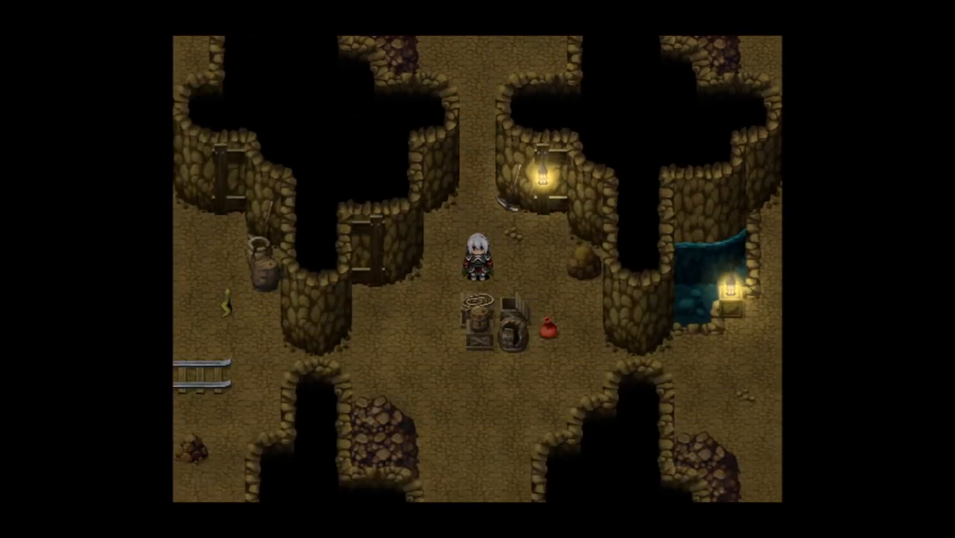
{"action": "key", "text": "Left"}
{"action": "key", "text": "Down"}
{"action": "key", "text": "Left"}
{"action": "key", "text": "Down"}
{"action": "key", "text": "Right"}
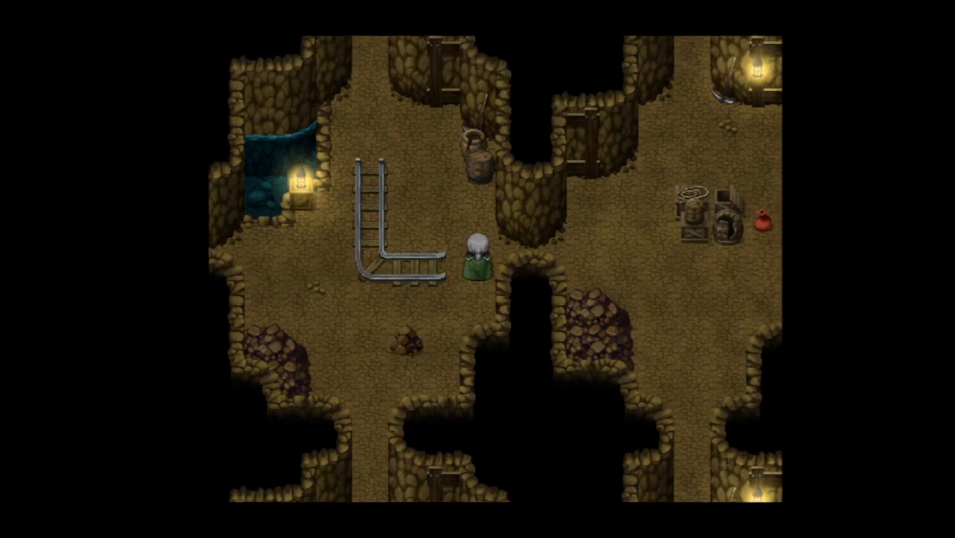
Cross the remaining rooms of floor 1 and descend to floor 2.
{"action": "key", "text": "Down"}
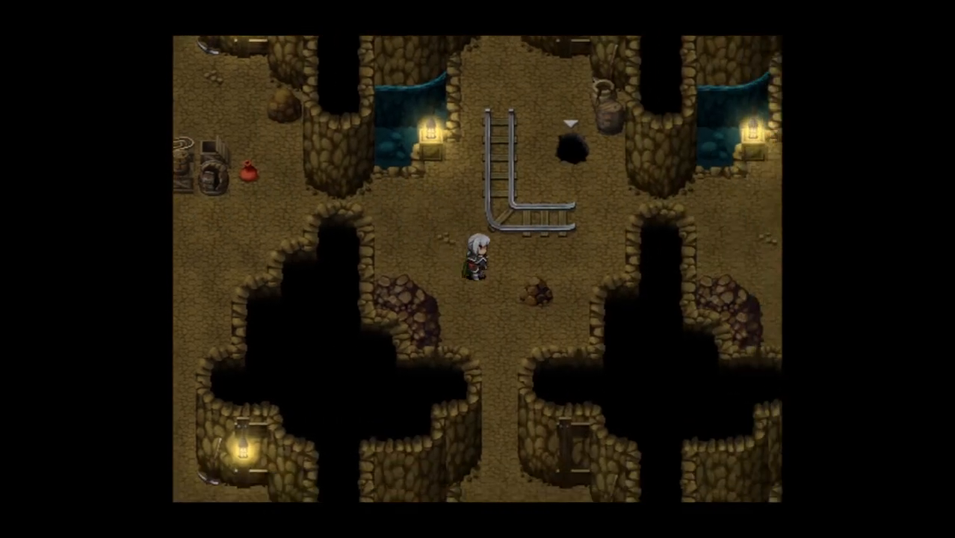
{"action": "key", "text": "Right"}
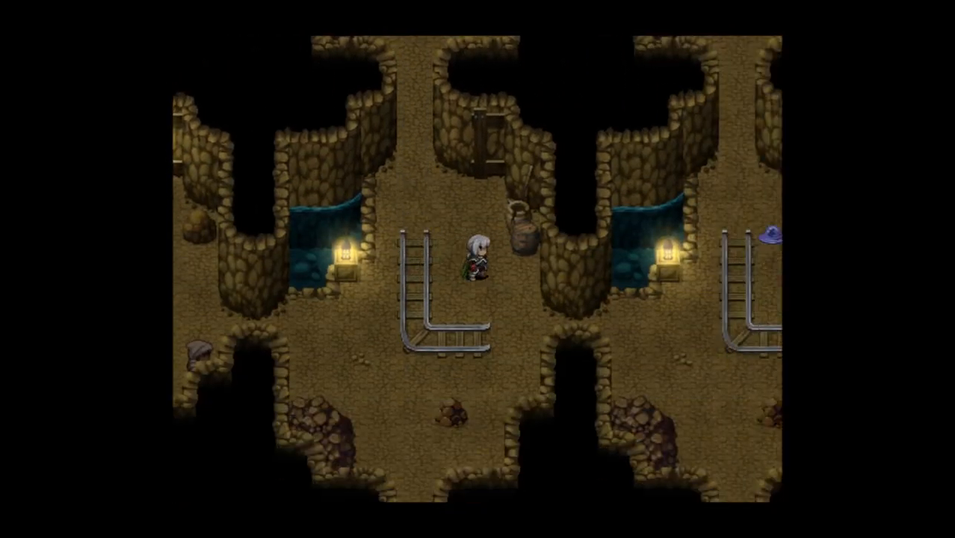
{"action": "key", "text": "Down"}
{"action": "key", "text": "Right"}
{"action": "key", "text": "Up"}
{"action": "key", "text": "Right"}
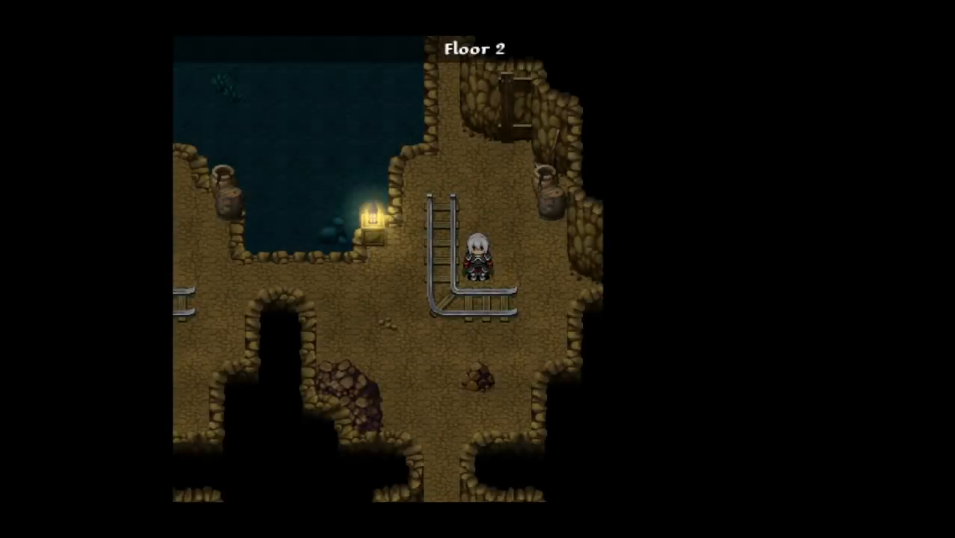
Walk through the rooms of floor 2 to examine the large lake formed where the room variants meet.
{"action": "key", "text": "Left"}
{"action": "key", "text": "Up"}
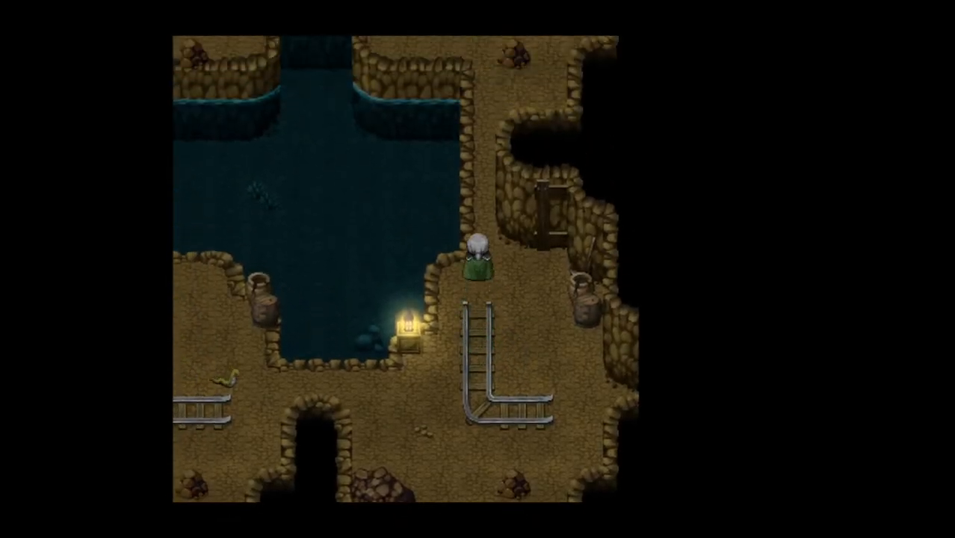
{"action": "key", "text": "Down"}
{"action": "key", "text": "Left"}
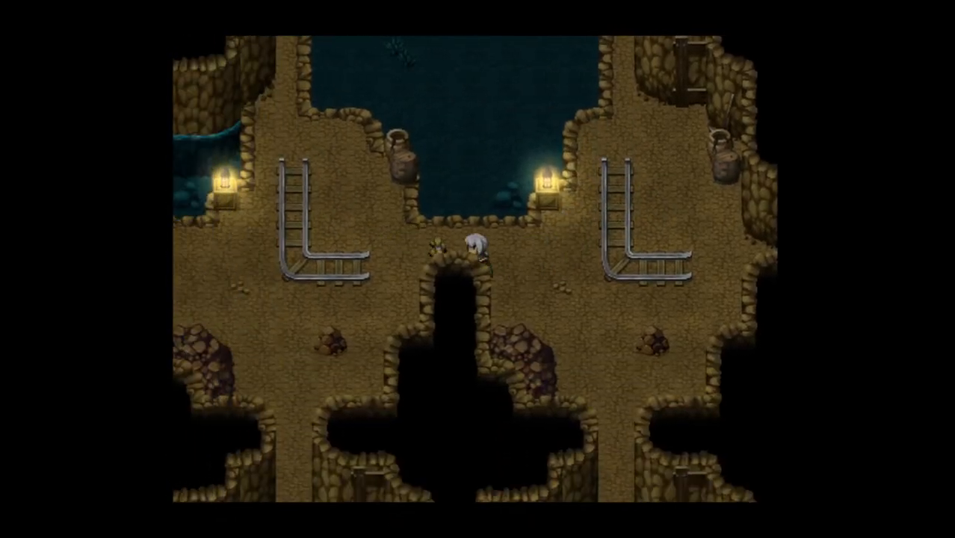
{"action": "key", "text": "Left"}
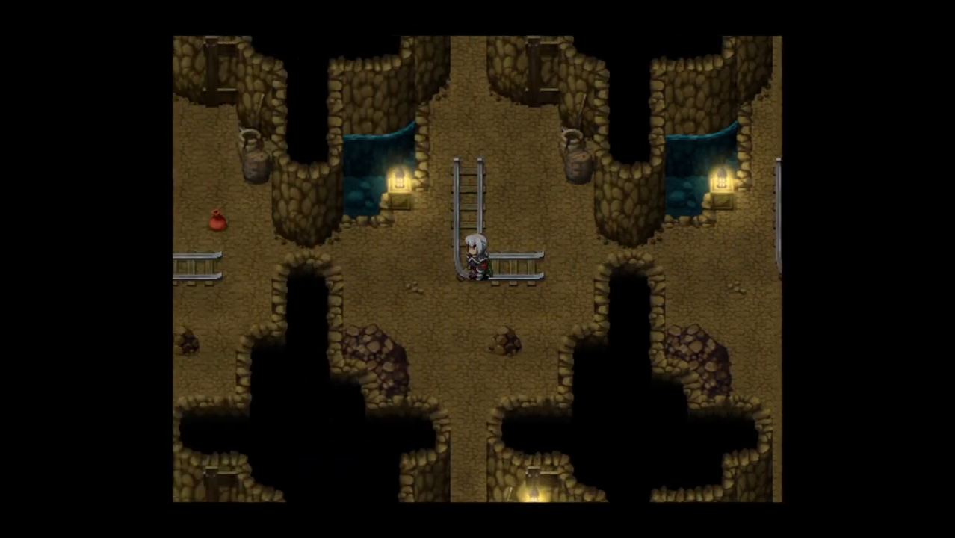
{"action": "key", "text": "Up"}
{"action": "key", "text": "Left"}
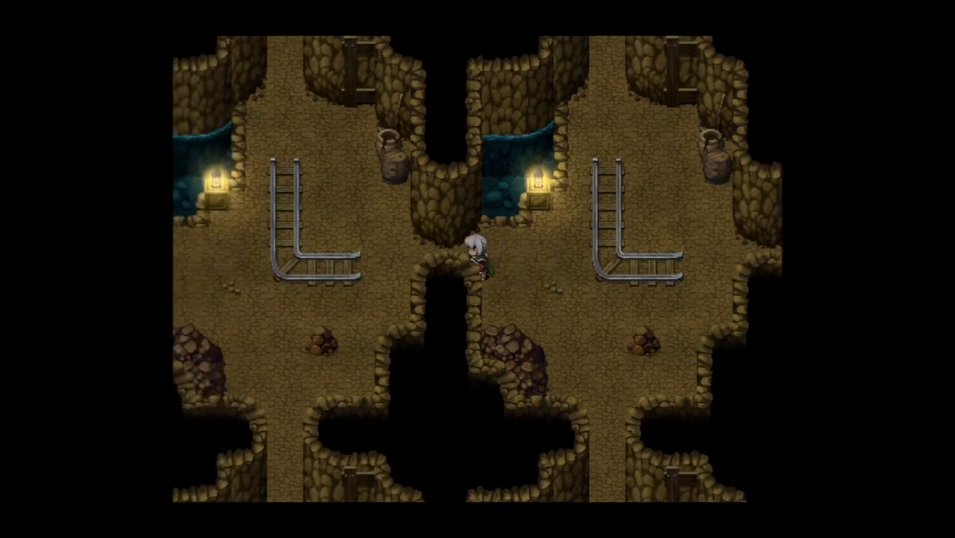
{"action": "key", "text": "Left"}
{"action": "key", "text": "Down"}
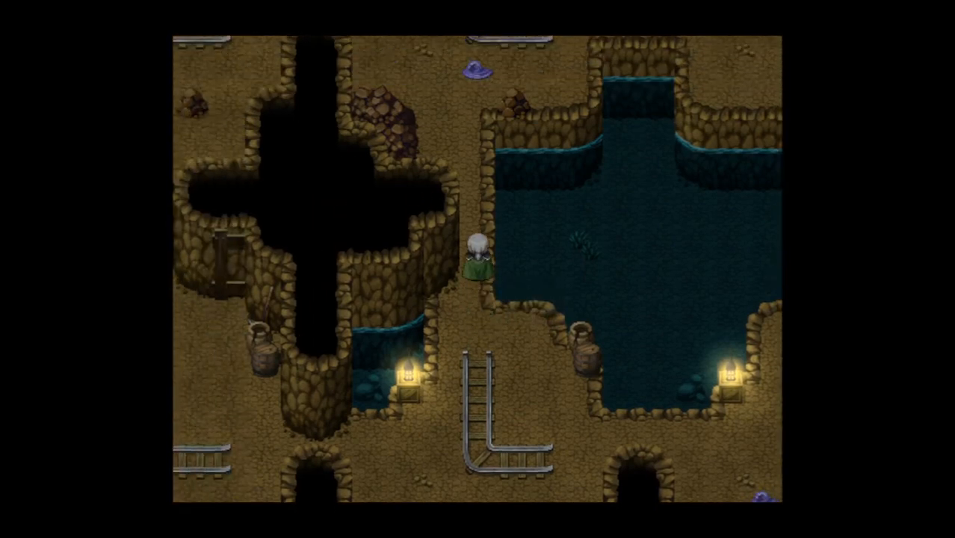
Walk around a lake's edges to examine how its pieces join across the adjacent rooms.
{"action": "key", "text": "Right"}
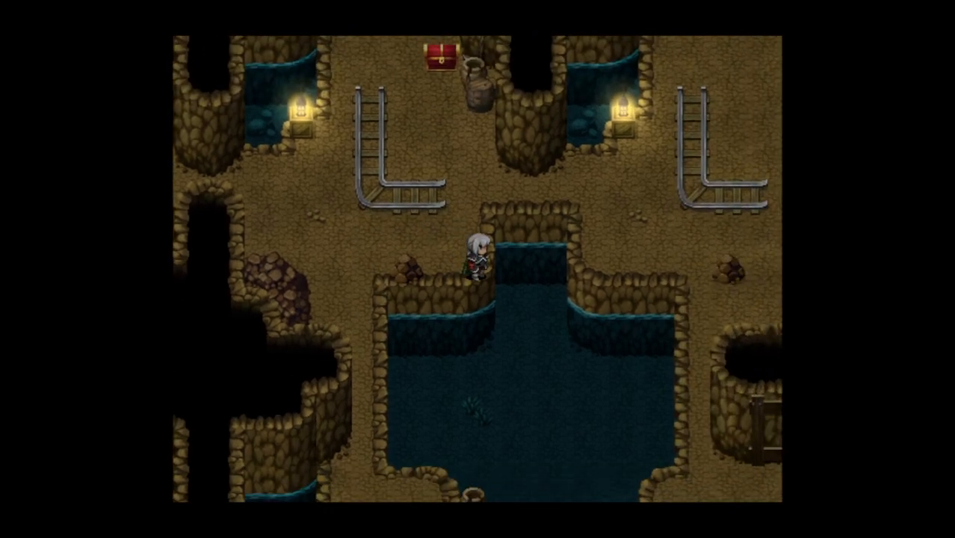
{"action": "key", "text": "Down"}
{"action": "key", "text": "Right"}
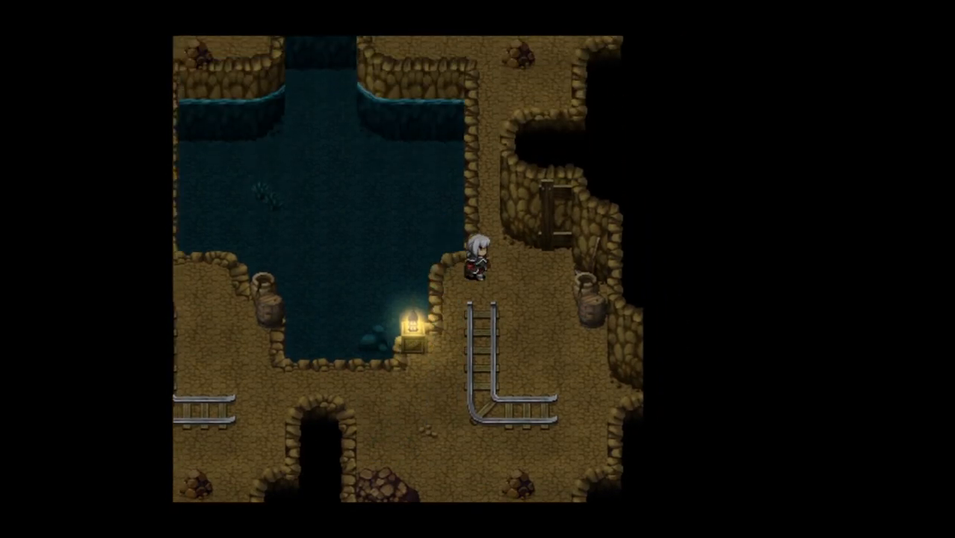
Circle the lake on floor 2 through the neighbouring rooms to examine its shoreline and upper rock wall.
{"action": "key", "text": "Left"}
{"action": "key", "text": "Up"}
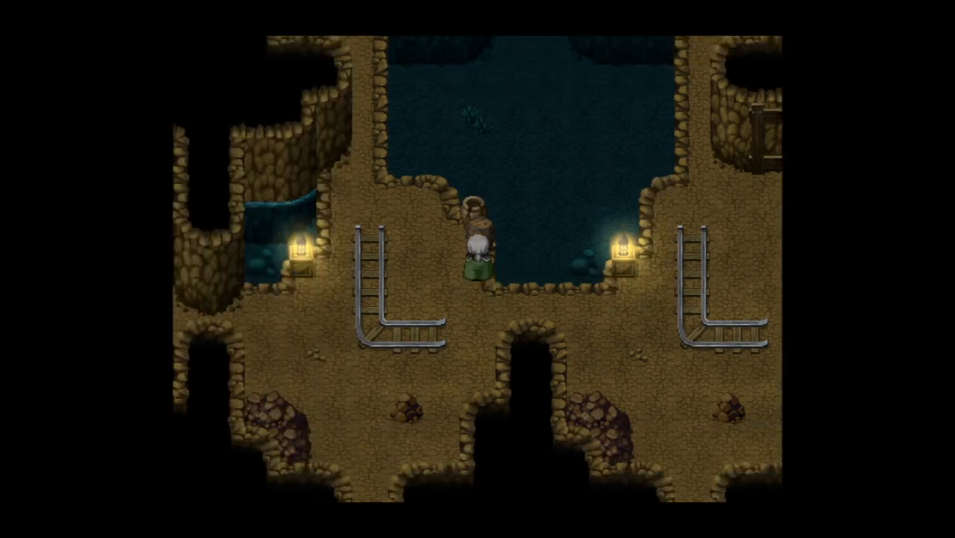
{"action": "key", "text": "Left"}
{"action": "key", "text": "Up"}
{"action": "key", "text": "Left"}
{"action": "key", "text": "Up"}
{"action": "key", "text": "Left"}
{"action": "key", "text": "Up"}
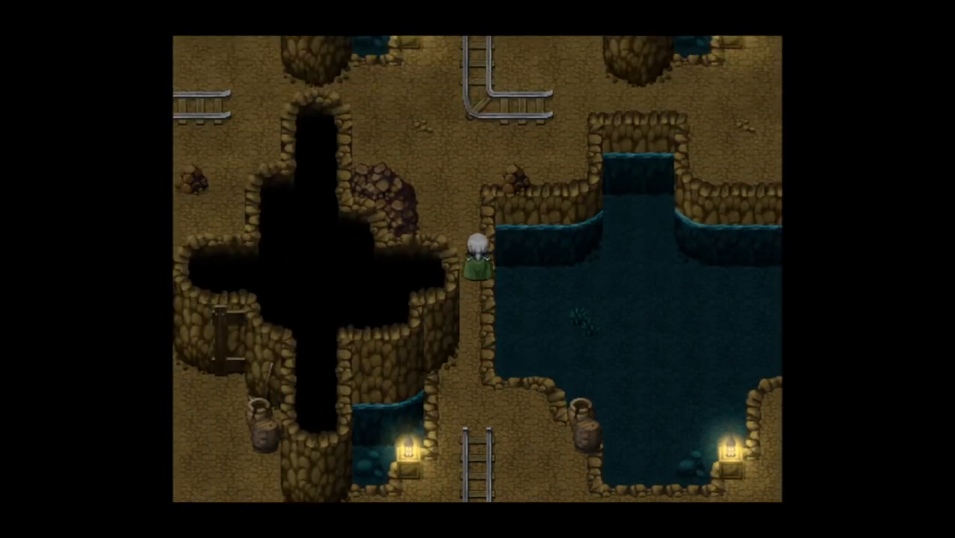
{"action": "key", "text": "Right"}
{"action": "key", "text": "Down"}
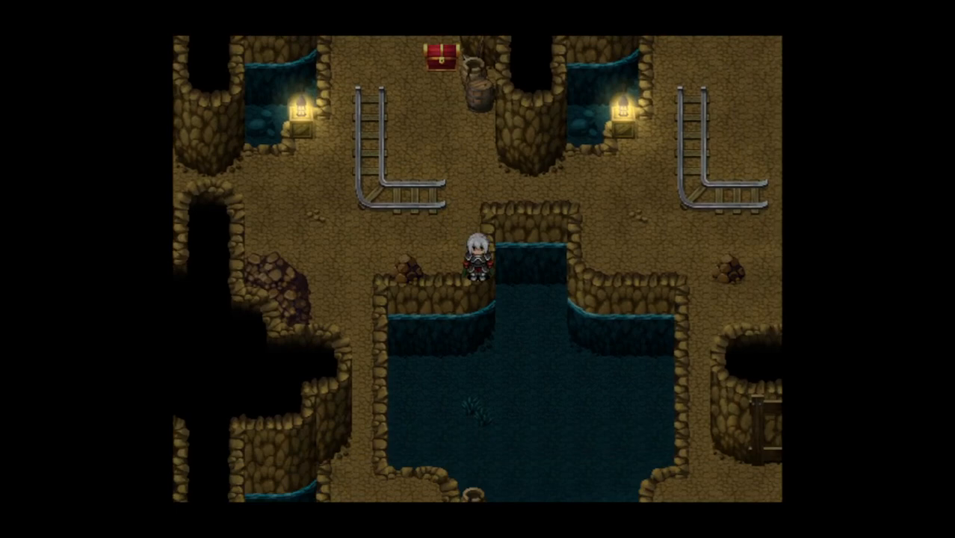
{"action": "key", "text": "Up"}
{"action": "key", "text": "Right"}
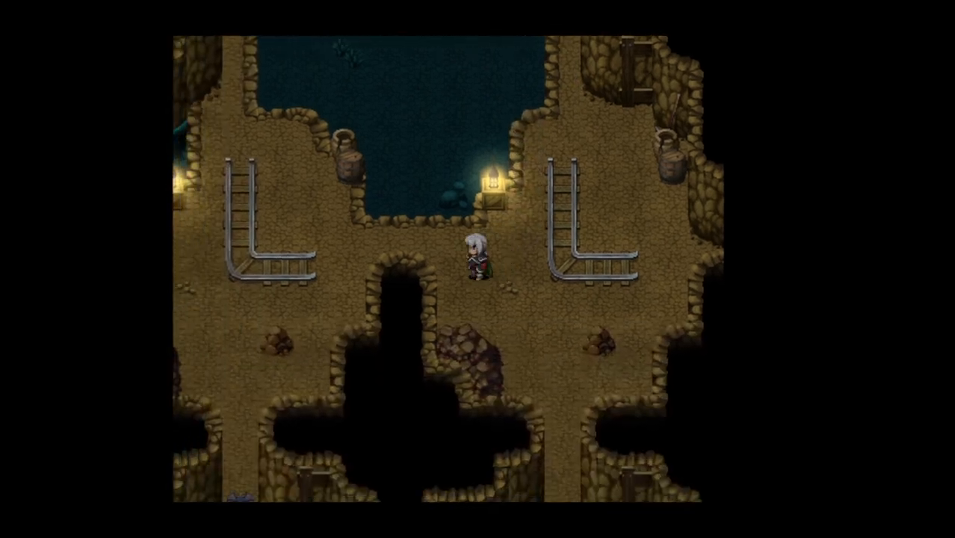
Cross the rooms around the lake to examine the track and small pool variants, ending at the red treasure chest.
{"action": "key", "text": "Right"}
{"action": "key", "text": "Up"}
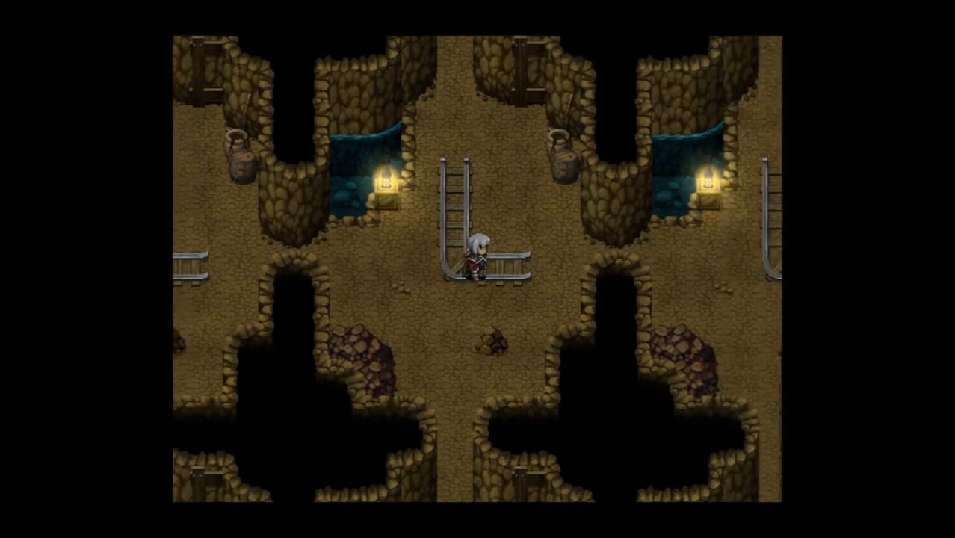
{"action": "key", "text": "Left"}
{"action": "key", "text": "Up"}
{"action": "key", "text": "Down"}
{"action": "key", "text": "Right"}
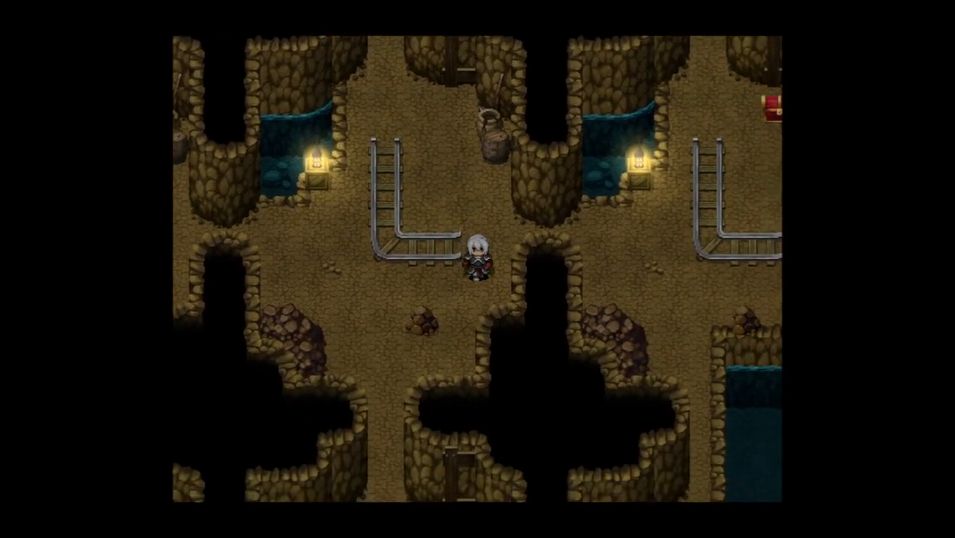
{"action": "key", "text": "Up"}
{"action": "key", "text": "Right"}
{"action": "key", "text": "Up"}
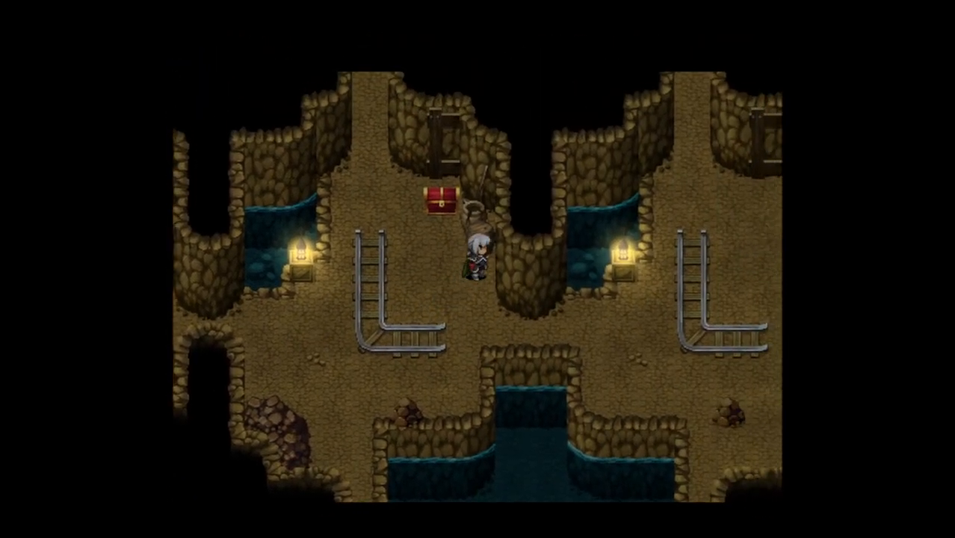
Open the red treasure chest, look at its loot, and leave the loot window.
{"action": "key", "text": "Return"}
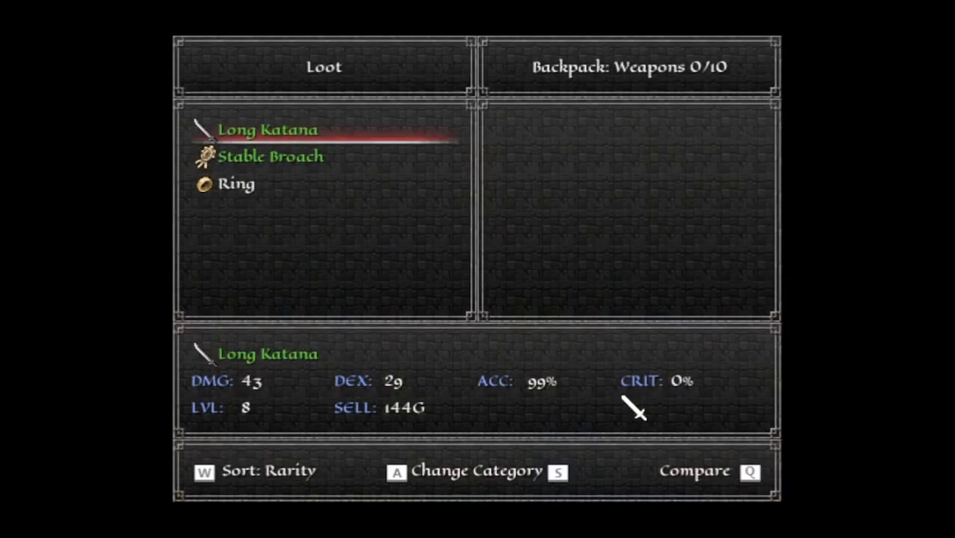
{"action": "key", "text": "Escape"}
{"action": "key", "text": "Return"}
{"action": "key", "text": "Down"}
Walk from the lake's upper wall to the adjoining rubble room to examine how the two rooms connect.
{"action": "key", "text": "Down"}
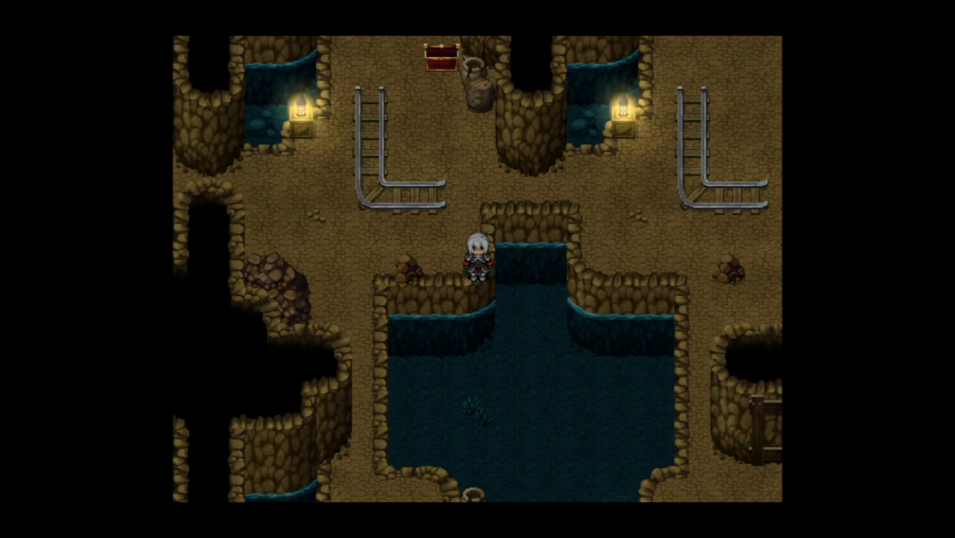
{"action": "key", "text": "Up"}
{"action": "key", "text": "Left"}
{"action": "key", "text": "Down"}
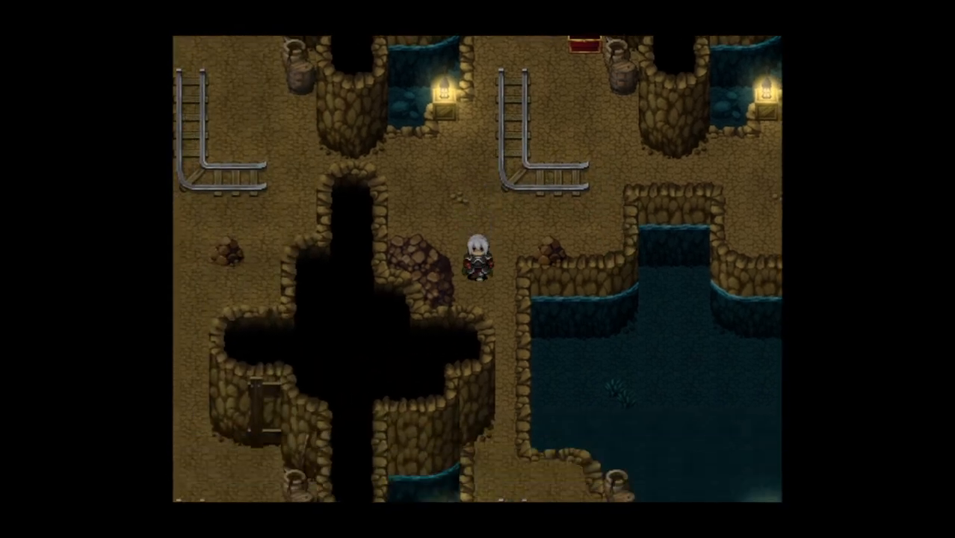
{"action": "key", "text": "Right"}
{"action": "key", "text": "Up"}
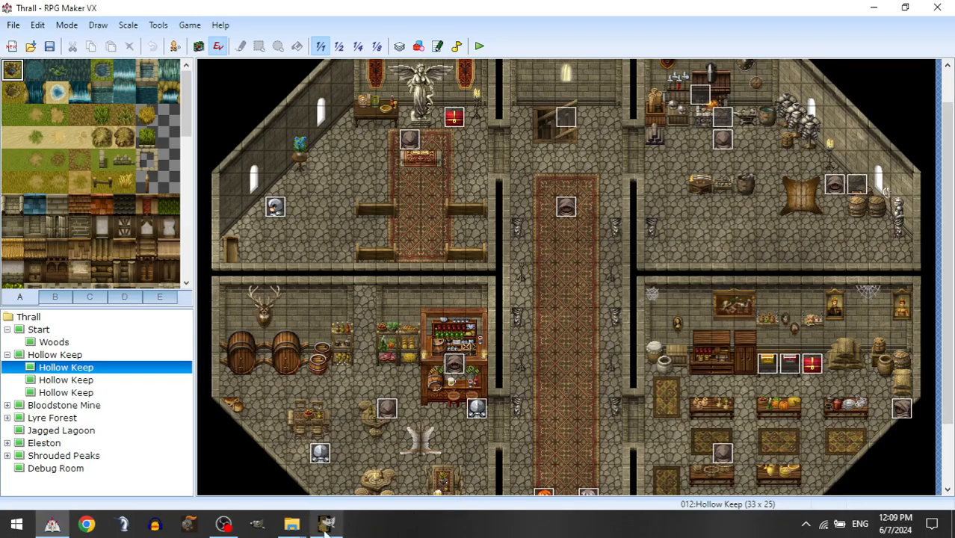
Switch to GIMP, show the Water group of the Bloodstone J1 image, and leave its existing pasted water layer hidden after comparing both states.
{"action": "left_click", "coordinate": [326, 526]}
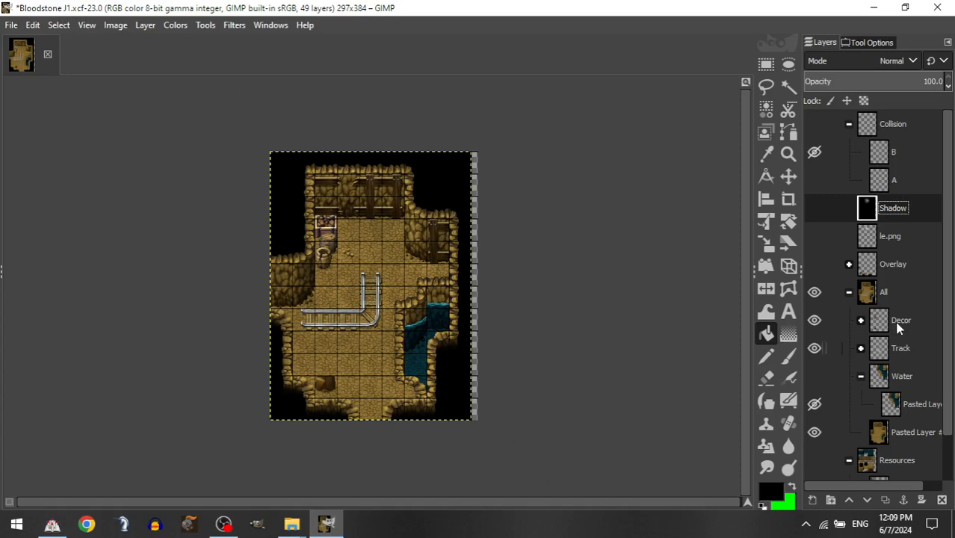
{"action": "scroll", "coordinate": [886, 307], "scroll_direction": "down", "scroll_amount": 1}
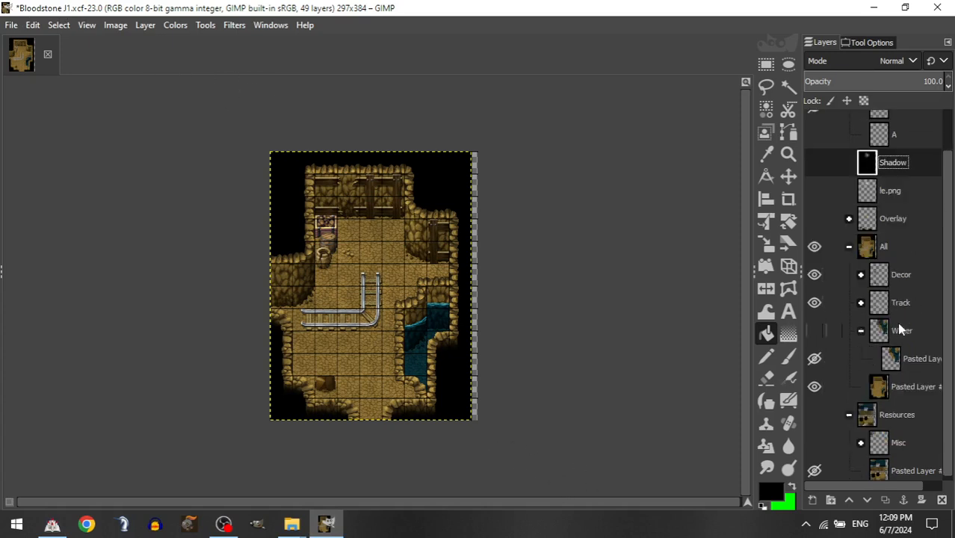
{"action": "left_click", "coordinate": [812, 331]}
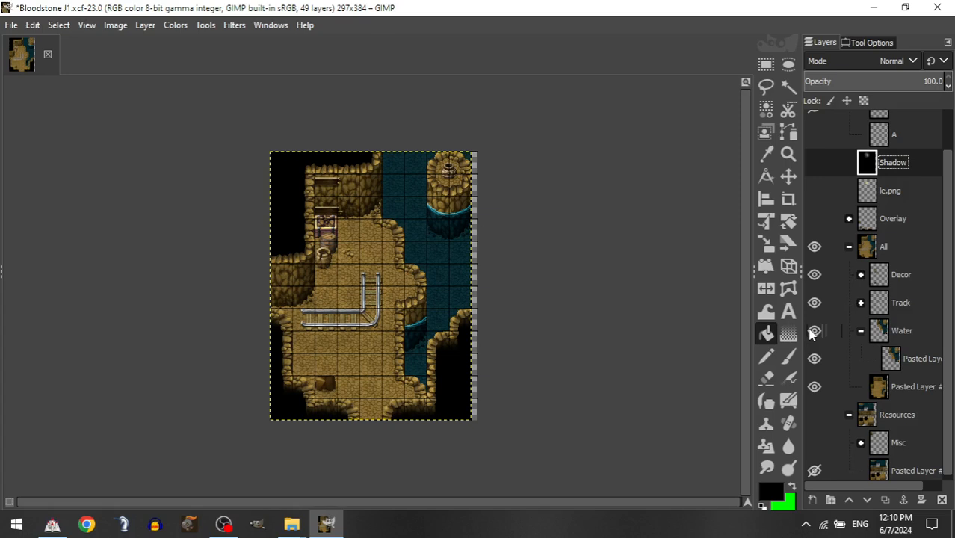
{"action": "scroll", "coordinate": [922, 149], "scroll_direction": "up", "scroll_amount": 1}
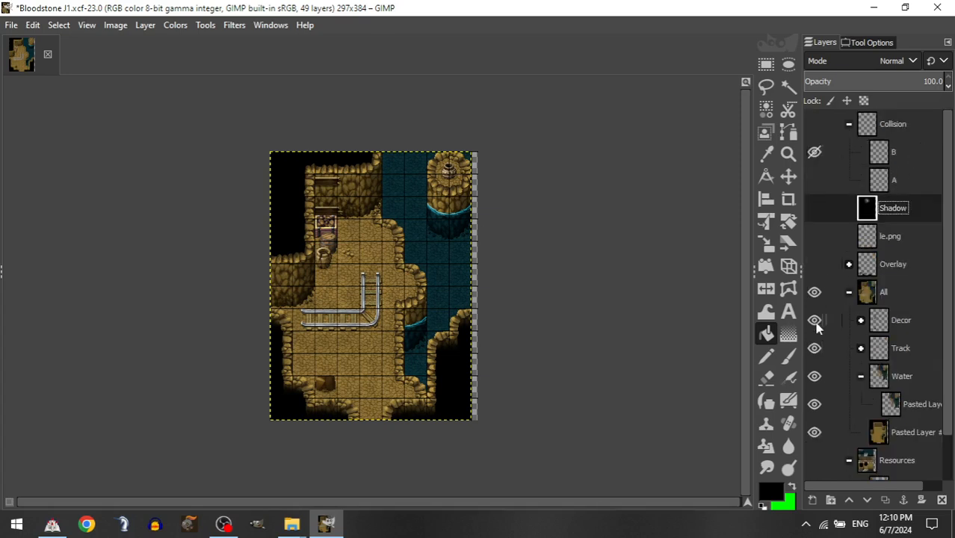
{"action": "left_click", "coordinate": [815, 403]}
{"action": "left_click", "coordinate": [815, 403]}
{"action": "left_click", "coordinate": [816, 403]}
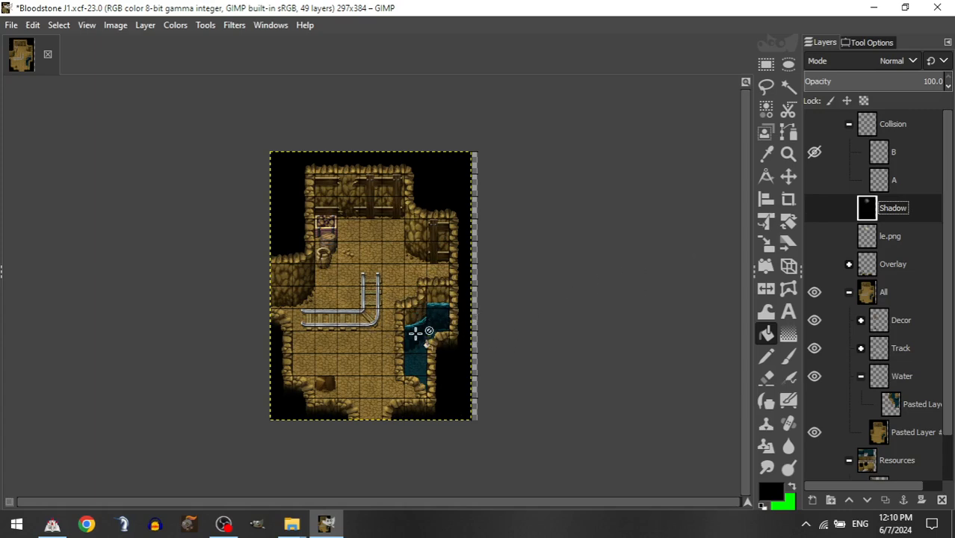
Show the Rubble layer and the wall lantern layer directly above it in the Decor group.
{"action": "scroll", "coordinate": [906, 353], "scroll_direction": "down", "scroll_amount": 1}
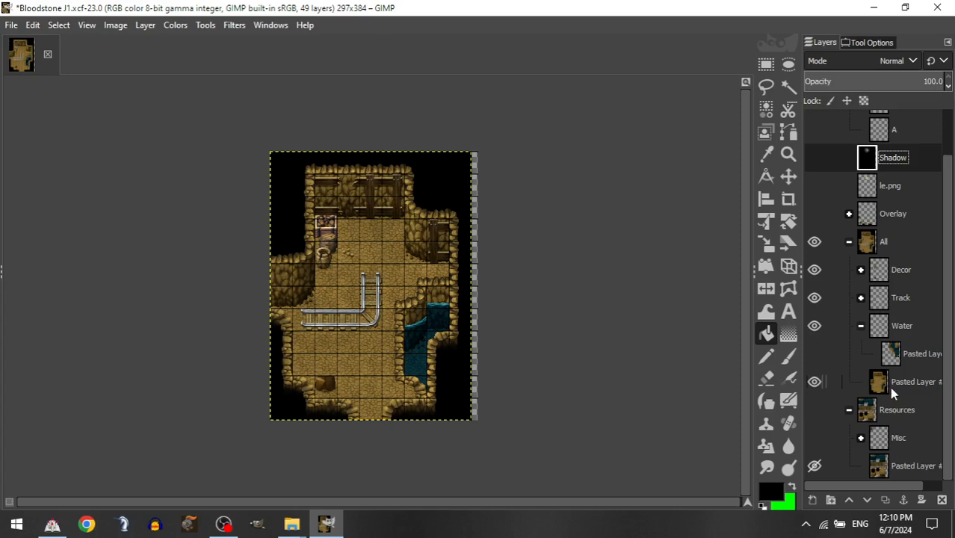
{"action": "left_click", "coordinate": [891, 465]}
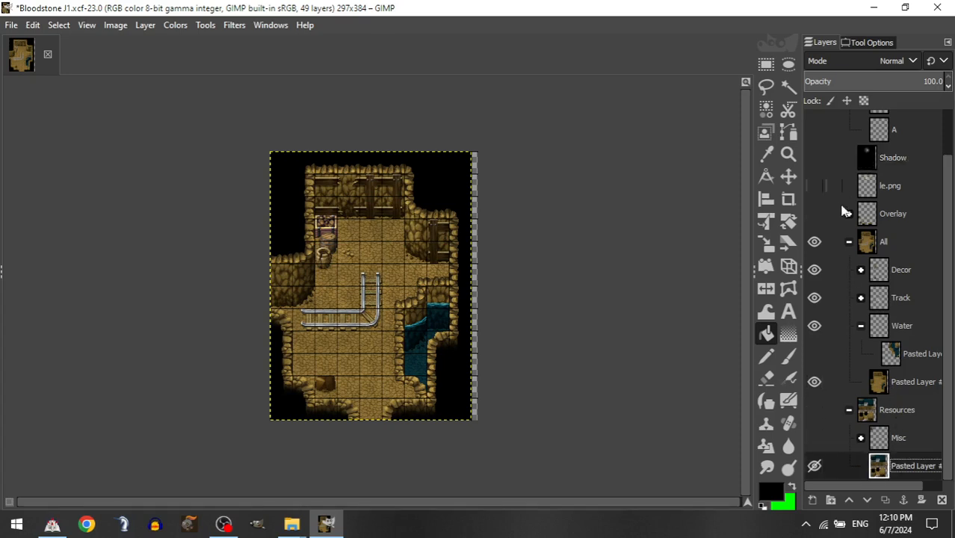
{"action": "left_click", "coordinate": [861, 270]}
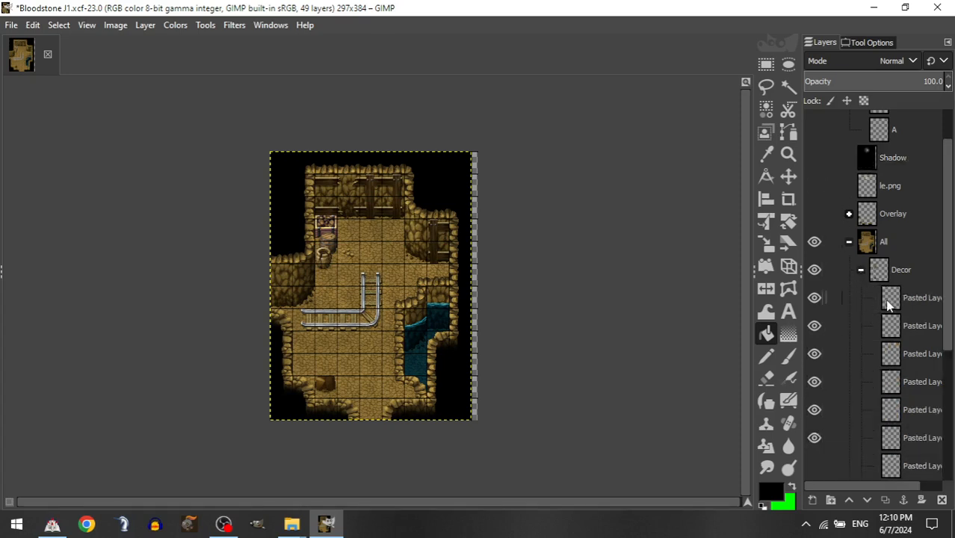
{"action": "scroll", "coordinate": [888, 303], "scroll_direction": "down", "scroll_amount": 3}
{"action": "left_click", "coordinate": [814, 329]}
{"action": "left_click", "coordinate": [814, 357]}
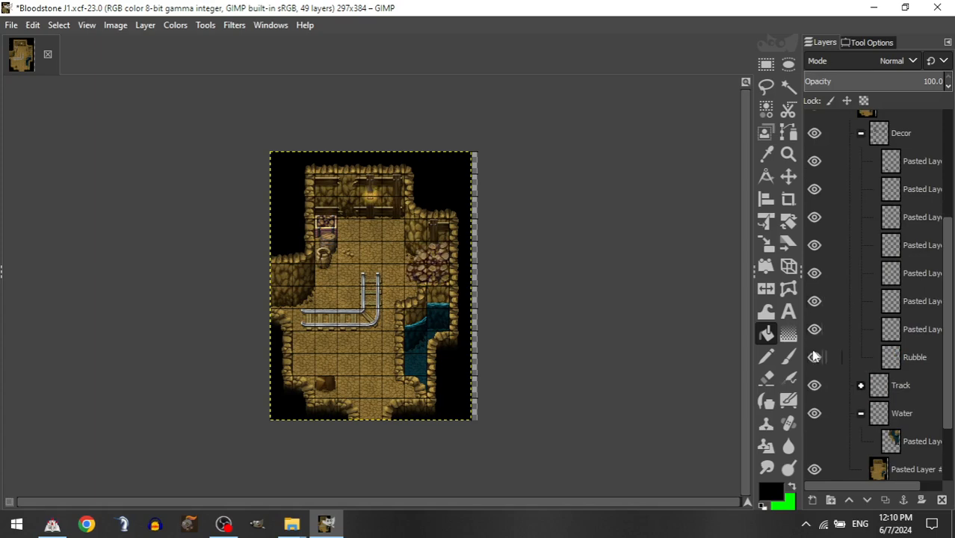
{"action": "scroll", "coordinate": [876, 217], "scroll_direction": "up", "scroll_amount": 2}
{"action": "left_click", "coordinate": [861, 224]}
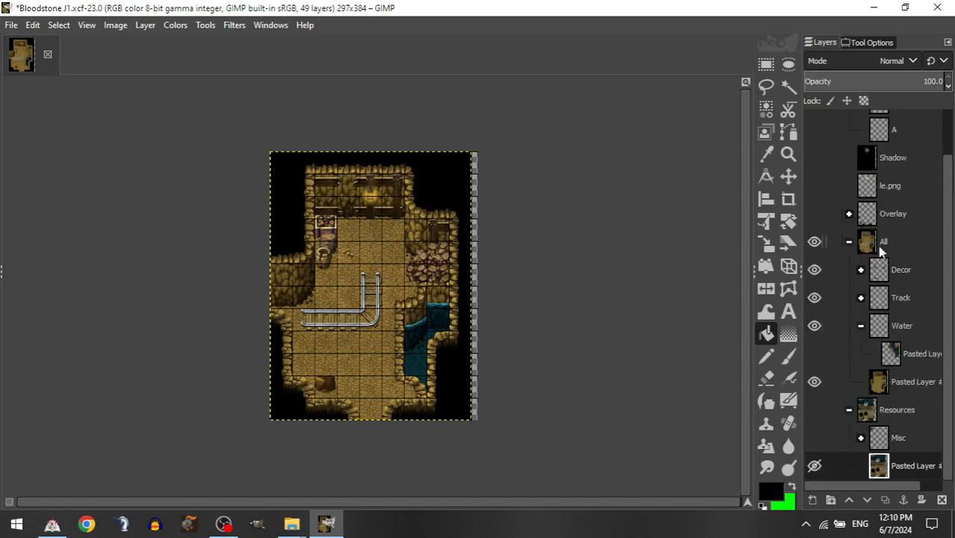
Hide the All group to expose the Resources tileset, then copy one 32x32 plain water tile and paste it into the image.
{"action": "key", "text": "r"}
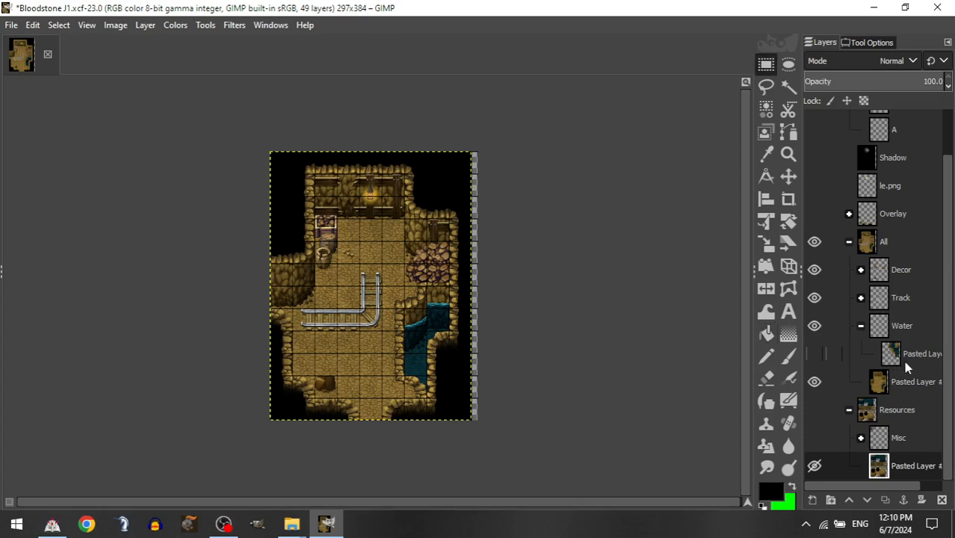
{"action": "left_click", "coordinate": [814, 465]}
{"action": "scroll", "coordinate": [814, 373], "scroll_direction": "up", "scroll_amount": 1}
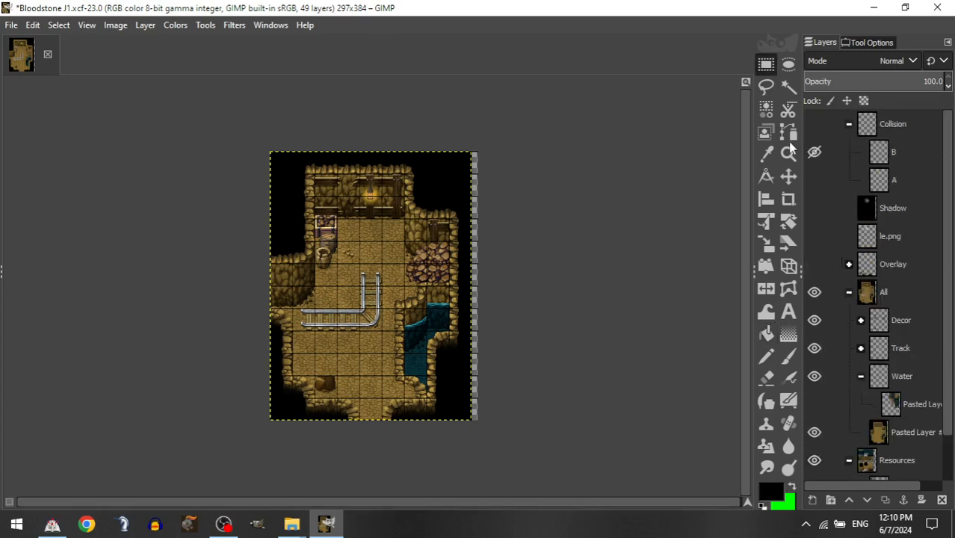
{"action": "scroll", "coordinate": [827, 171], "scroll_direction": "down", "scroll_amount": 1}
{"action": "left_click", "coordinate": [814, 242]}
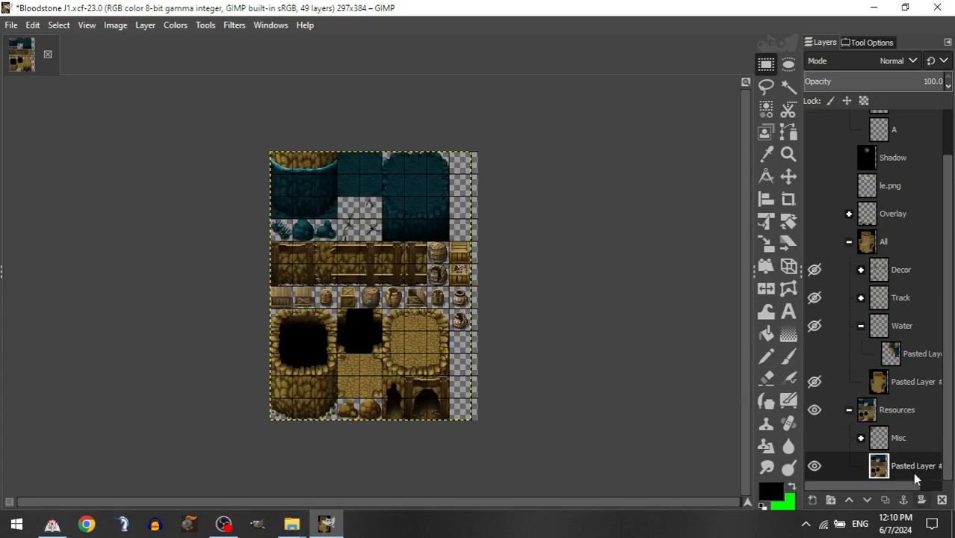
{"action": "left_click_drag", "start_coordinate": [421, 198], "coordinate": [426, 197]}
{"action": "key", "text": "ctrl+v"}
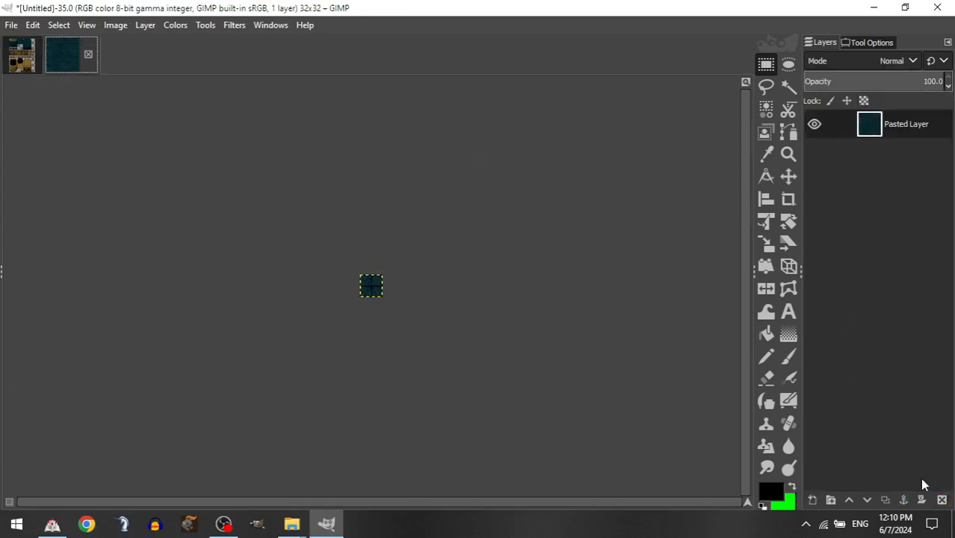
{"action": "left_click", "coordinate": [89, 54]}
{"action": "left_click", "coordinate": [506, 340]}
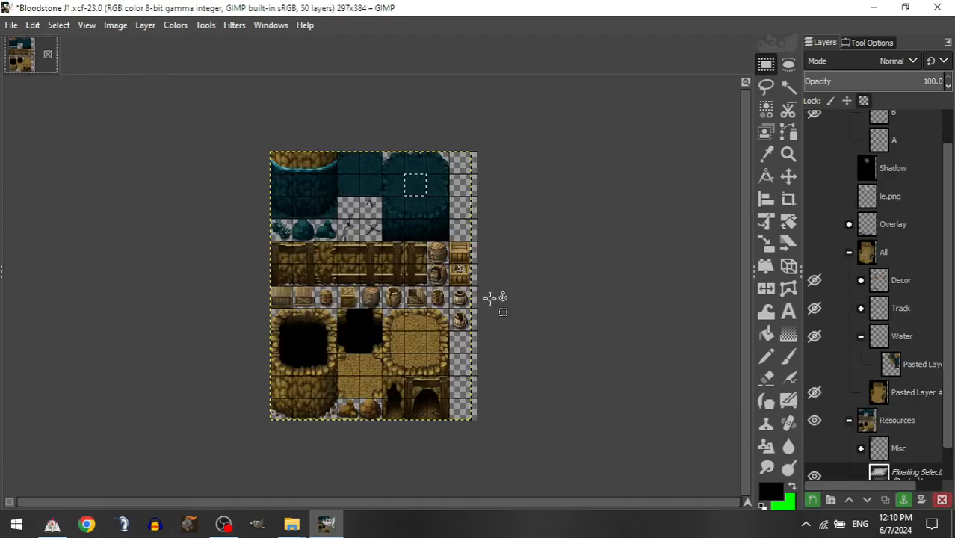
Turn the pasted water tile into a layer in the Water group and place it at the room's right edge, beside the small pool's top.
{"action": "scroll", "coordinate": [894, 396], "scroll_direction": "down", "scroll_amount": 2}
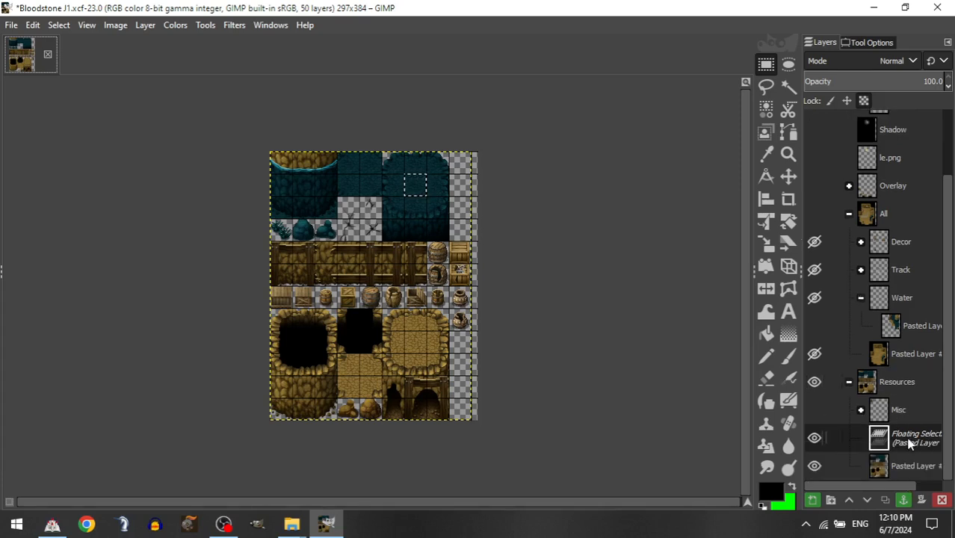
{"action": "left_click_drag", "start_coordinate": [910, 437], "coordinate": [906, 321]}
{"action": "left_click", "coordinate": [814, 213]}
{"action": "key", "text": "m"}
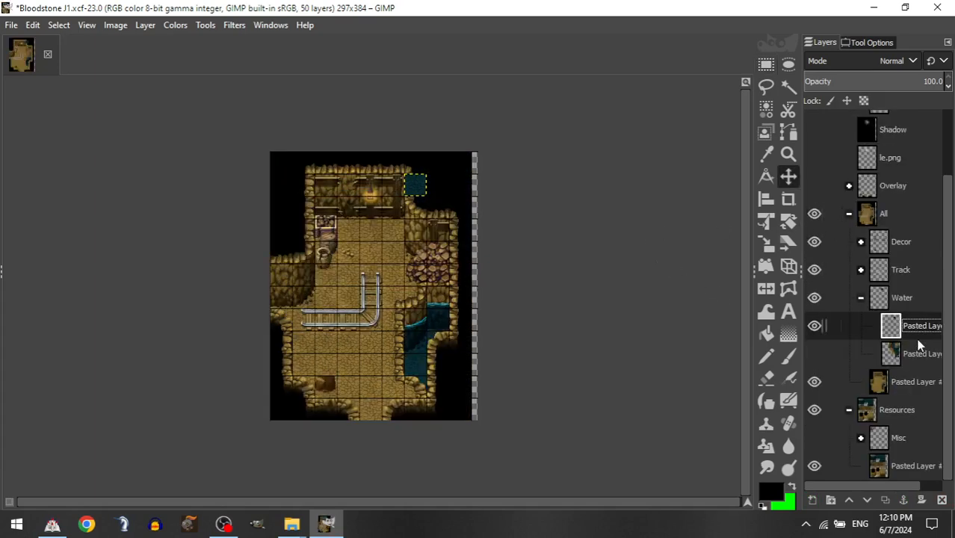
{"action": "left_click_drag", "start_coordinate": [464, 180], "coordinate": [511, 293]}
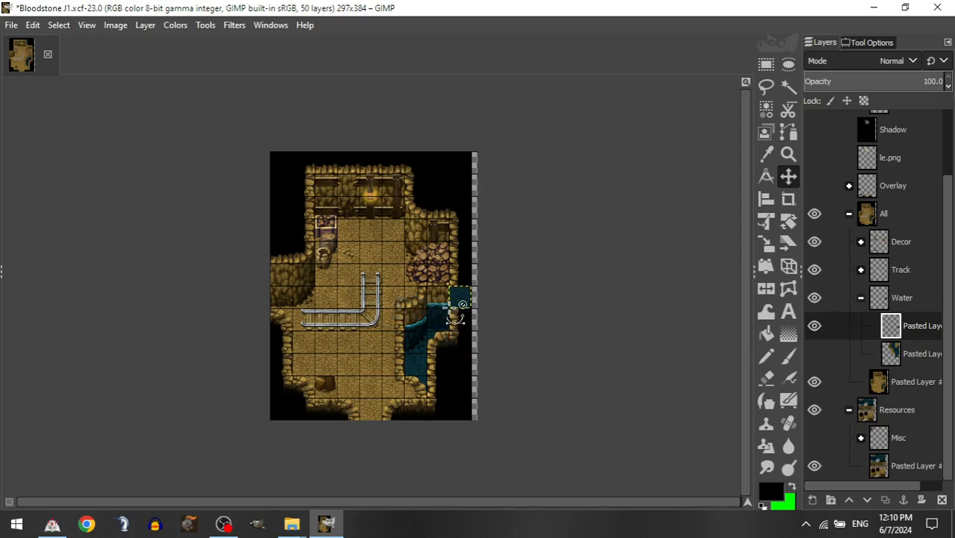
Duplicate the water tile repeatedly and place the copies to fill the room's lower-right corner with water.
{"action": "key", "text": "ctrl+shift+d"}
{"action": "left_click_drag", "start_coordinate": [458, 322], "coordinate": [461, 345]}
{"action": "key", "text": "ctrl+shift+d"}
{"action": "left_click_drag", "start_coordinate": [520, 323], "coordinate": [448, 395]}
{"action": "key", "text": "ctrl+shift+d"}
{"action": "key", "text": "ctrl+shift+d"}
{"action": "key", "text": "ctrl+shift+d"}
{"action": "key", "text": "ctrl+shift+d"}
{"action": "key", "text": "ctrl+shift+d"}
{"action": "key", "text": "ctrl+shift+d"}
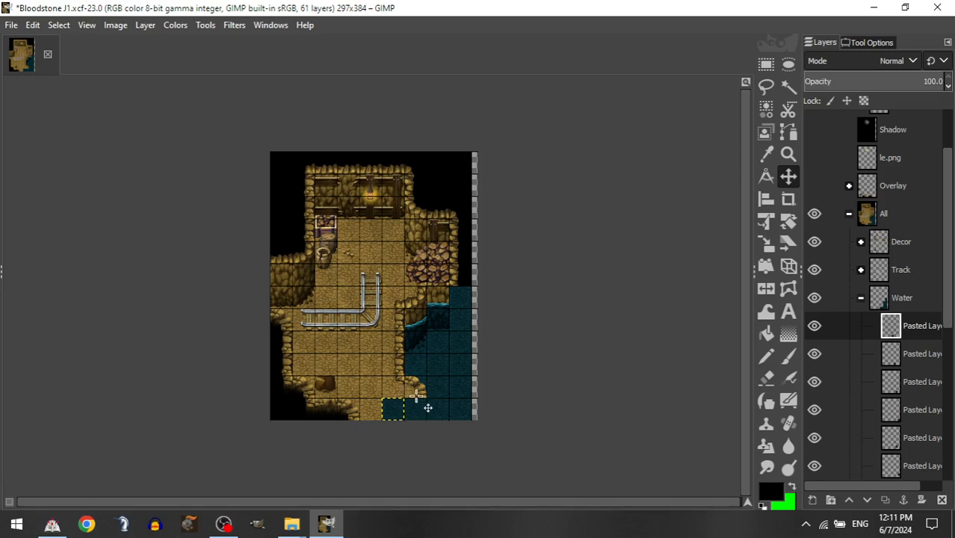
{"action": "key", "text": "ctrl+shift+d"}
{"action": "left_click_drag", "start_coordinate": [420, 406], "coordinate": [468, 360]}
{"action": "key", "text": "ctrl+shift+d"}
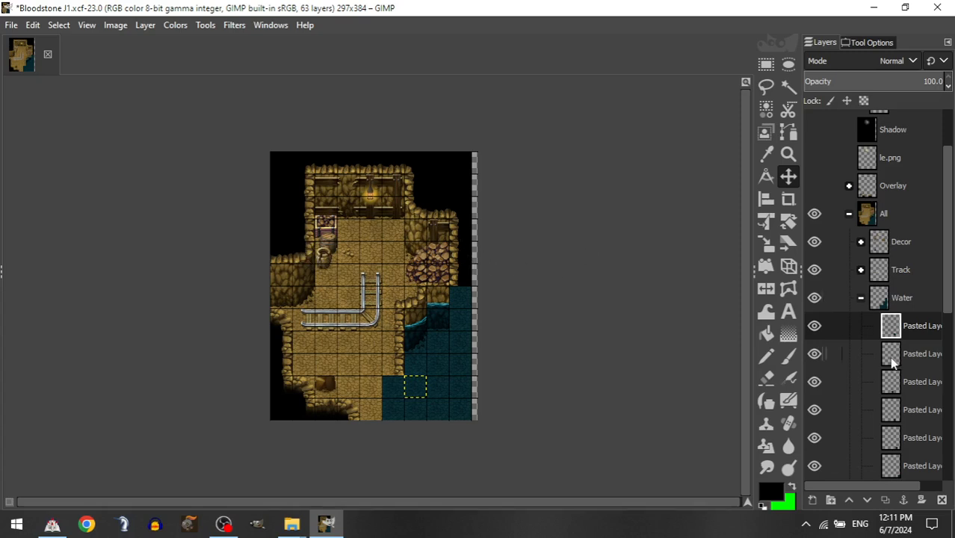
Merge all the duplicated water tiles into a single layer in the Water group.
{"action": "key", "text": "ctrl+e"}
{"action": "key", "text": "ctrl+e"}
{"action": "key", "text": "ctrl+e"}
{"action": "key", "text": "ctrl+e"}
{"action": "key", "text": "ctrl+e"}
{"action": "key", "text": "ctrl+e"}
{"action": "key", "text": "ctrl+e"}
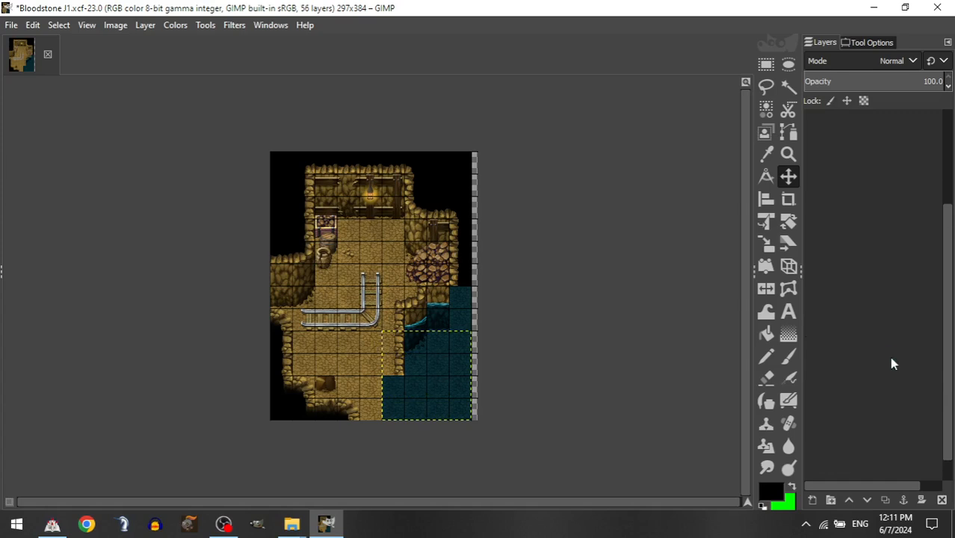
{"action": "key", "text": "ctrl+e"}
{"action": "key", "text": "ctrl+e"}
{"action": "key", "text": "ctrl+e"}
{"action": "key", "text": "ctrl+e"}
{"action": "key", "text": "ctrl+e"}
{"action": "key", "text": "ctrl+e"}
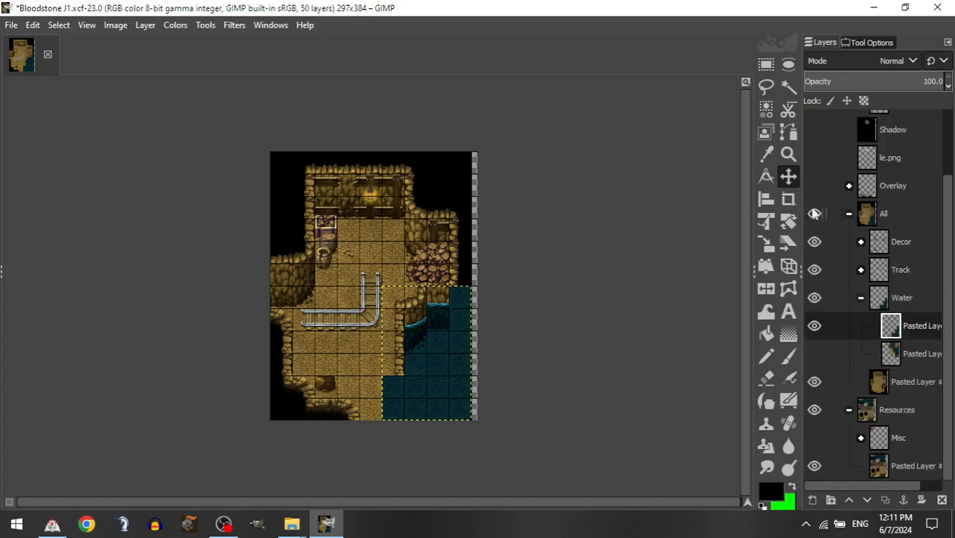
Hide the All group and copy the lower-left rock edge piece of the dark pit from the Resources tileset, then paste it.
{"action": "left_click", "coordinate": [815, 214]}
{"action": "left_click", "coordinate": [876, 466]}
{"action": "key", "text": "r"}
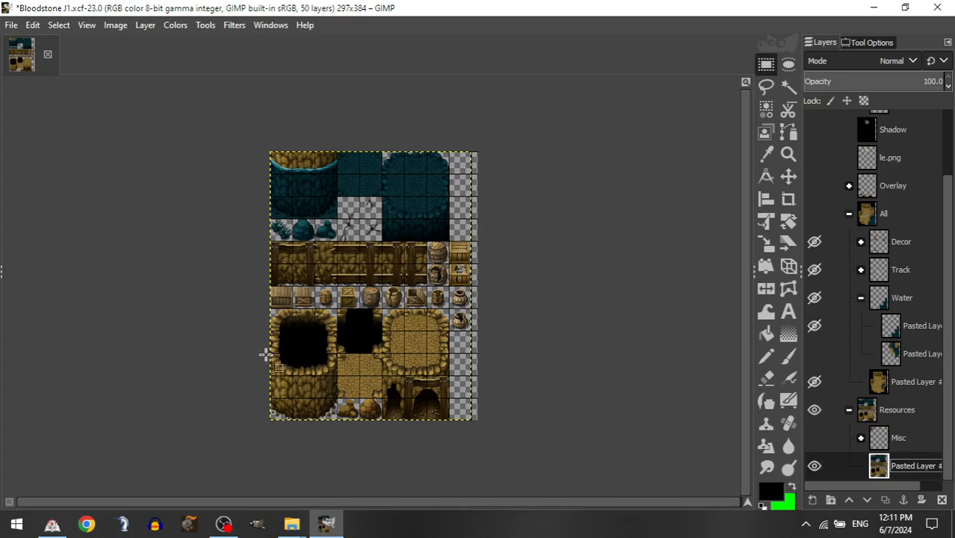
{"action": "left_click_drag", "start_coordinate": [271, 355], "coordinate": [292, 398]}
{"action": "key", "text": "ctrl+c"}
{"action": "key", "text": "ctrl+v"}
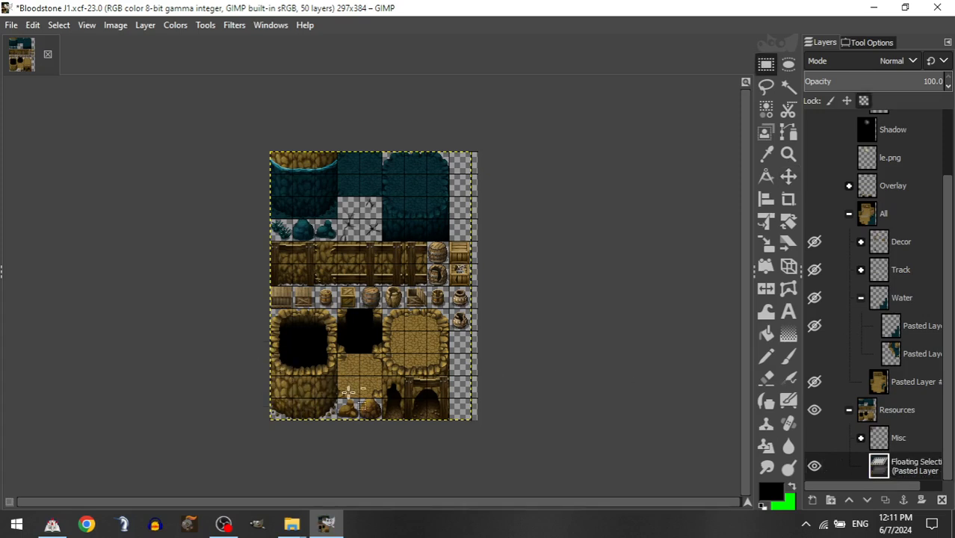
Turn the pasted rock edge piece into a layer, and copy the tileset's left waterline wall tile into its own layer.
{"action": "key", "text": "shift+ctrl+n"}
{"action": "scroll", "coordinate": [891, 441], "scroll_direction": "down", "scroll_amount": 1}
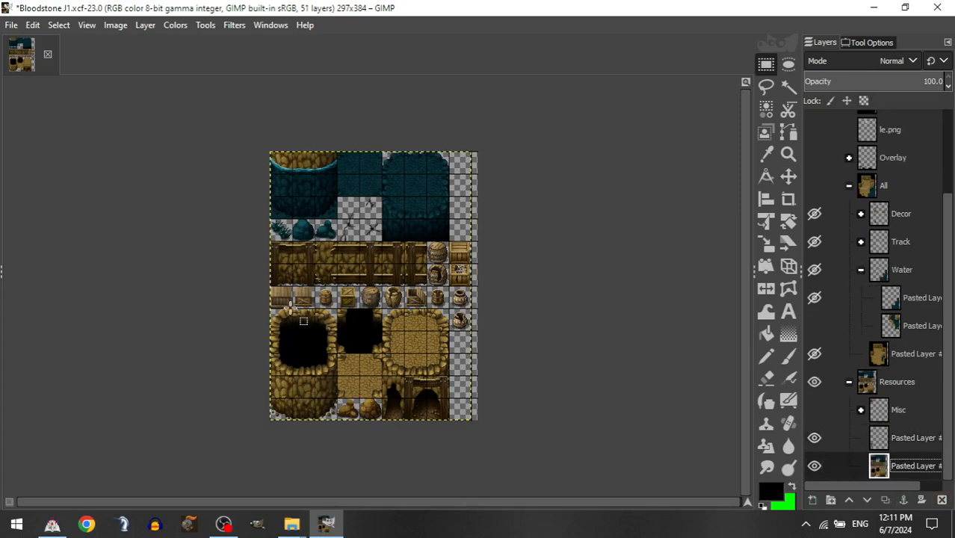
{"action": "left_click_drag", "start_coordinate": [271, 153], "coordinate": [292, 173]}
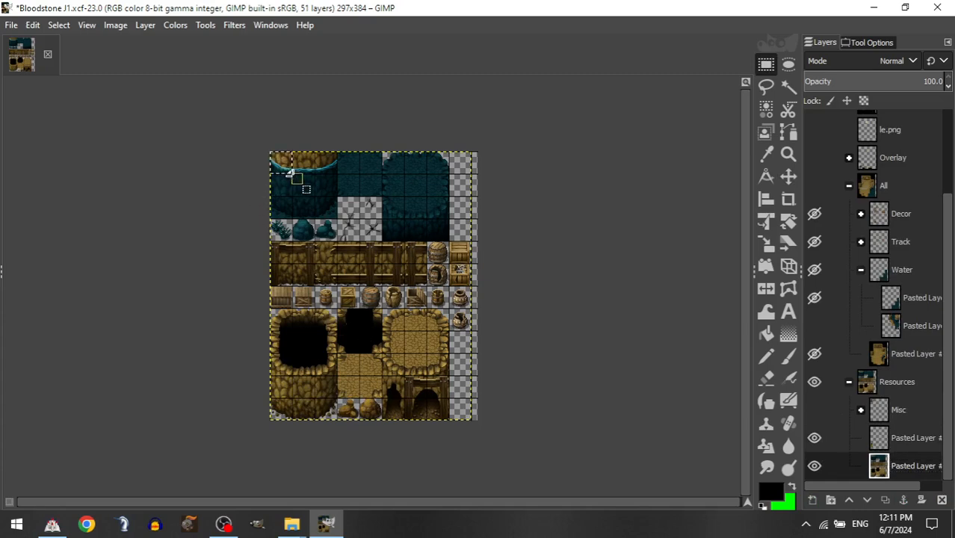
{"action": "key", "text": "ctrl+c"}
{"action": "key", "text": "ctrl+v"}
{"action": "key", "text": "shift+ctrl+n"}
{"action": "scroll", "coordinate": [899, 458], "scroll_direction": "down", "scroll_amount": 1}
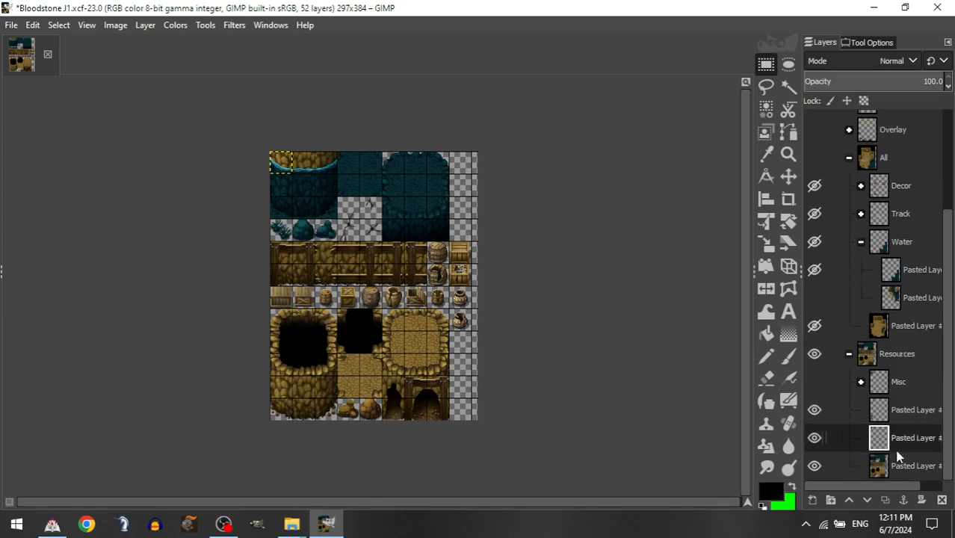
{"action": "left_click", "coordinate": [897, 470]}
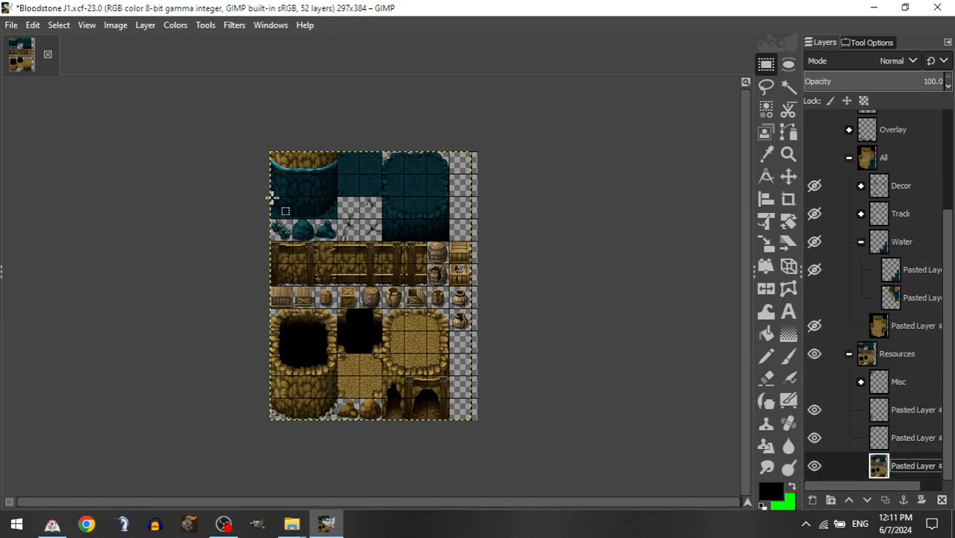
Copy the left underwater wall base tile from the Resources tileset into a new layer.
{"action": "left_click_drag", "start_coordinate": [270, 198], "coordinate": [290, 218]}
{"action": "key", "text": "ctrl+c"}
{"action": "key", "text": "ctrl+v"}
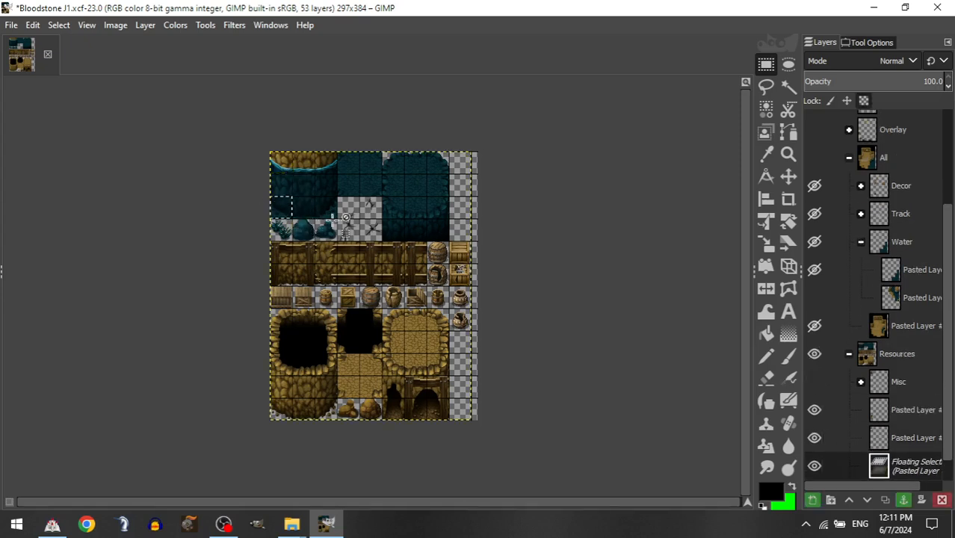
{"action": "key", "text": "shift+ctrl+n"}
{"action": "scroll", "coordinate": [913, 461], "scroll_direction": "down", "scroll_amount": 1}
{"action": "left_click", "coordinate": [913, 462]}
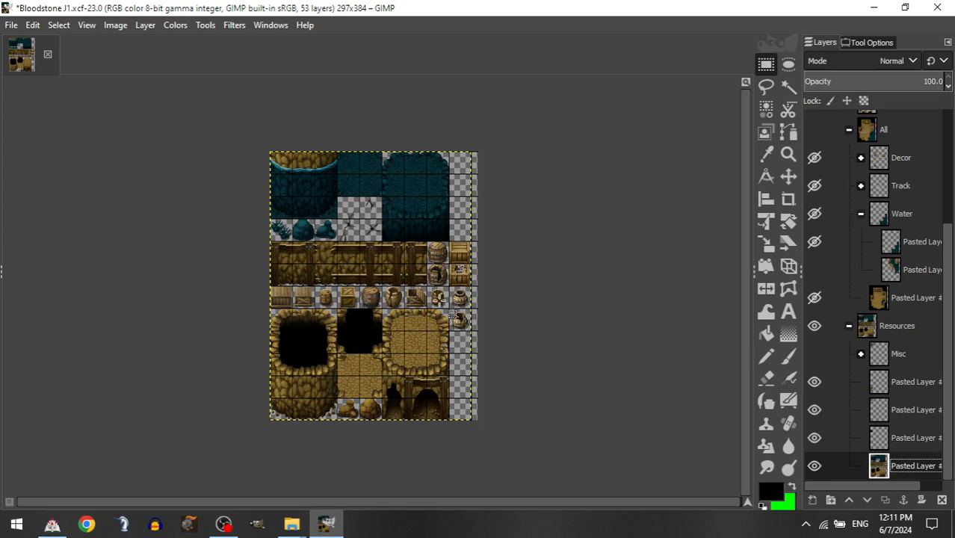
Compare the tileset with the room, then copy the lower-right corner tile of the rock-rimmed floor area into a new layer.
{"action": "left_click", "coordinate": [815, 130]}
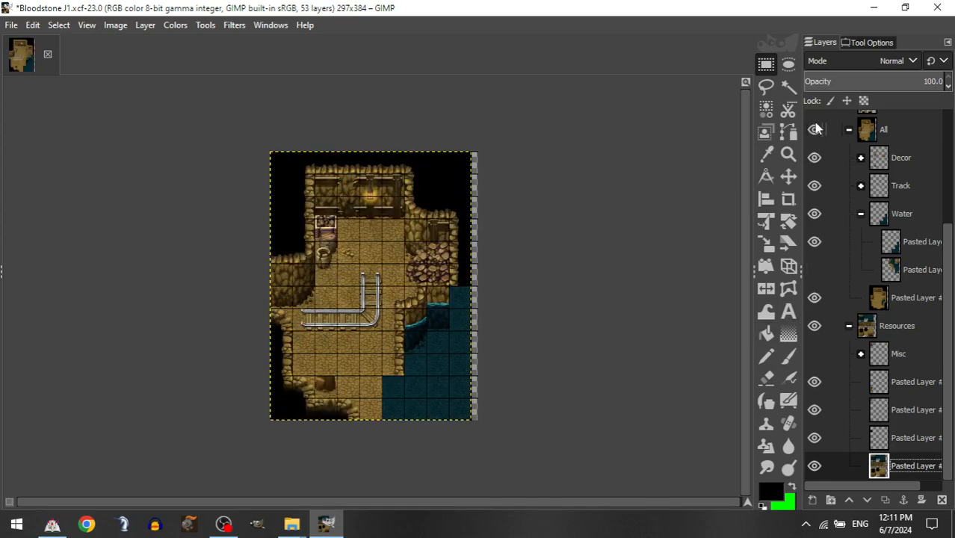
{"action": "left_click", "coordinate": [815, 129]}
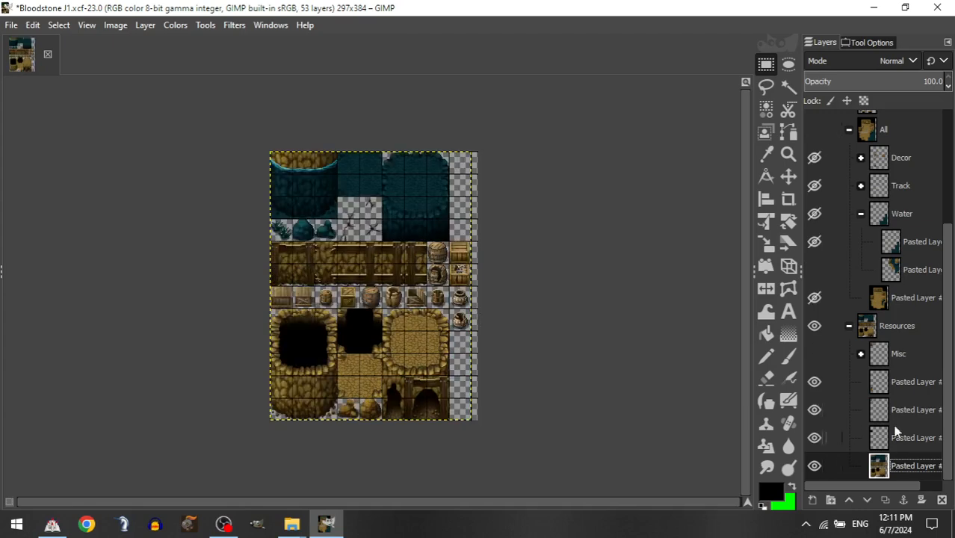
{"action": "left_click", "coordinate": [814, 129]}
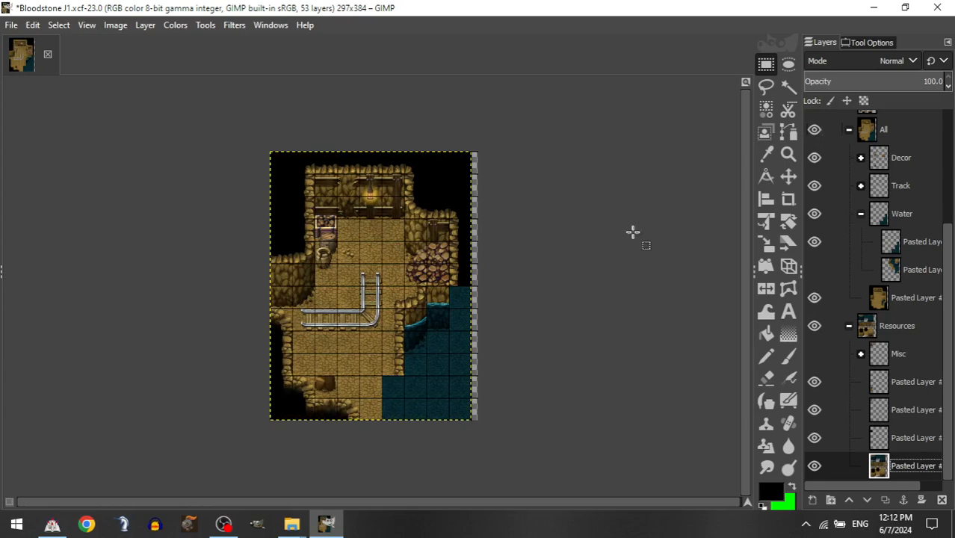
{"action": "left_click", "coordinate": [815, 130]}
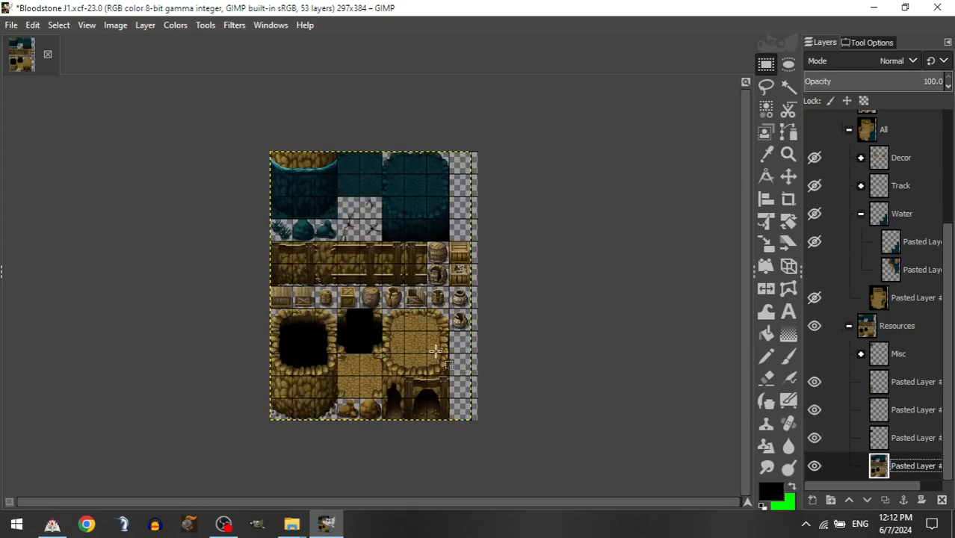
{"action": "left_click_drag", "start_coordinate": [425, 353], "coordinate": [447, 373]}
{"action": "key", "text": "ctrl+c"}
{"action": "key", "text": "ctrl+v"}
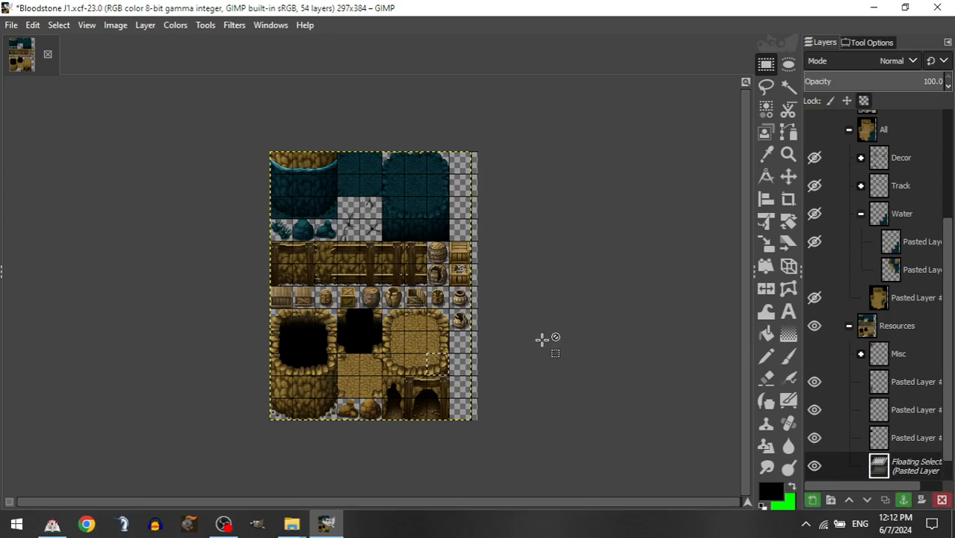
{"action": "key", "text": "shift+ctrl+n"}
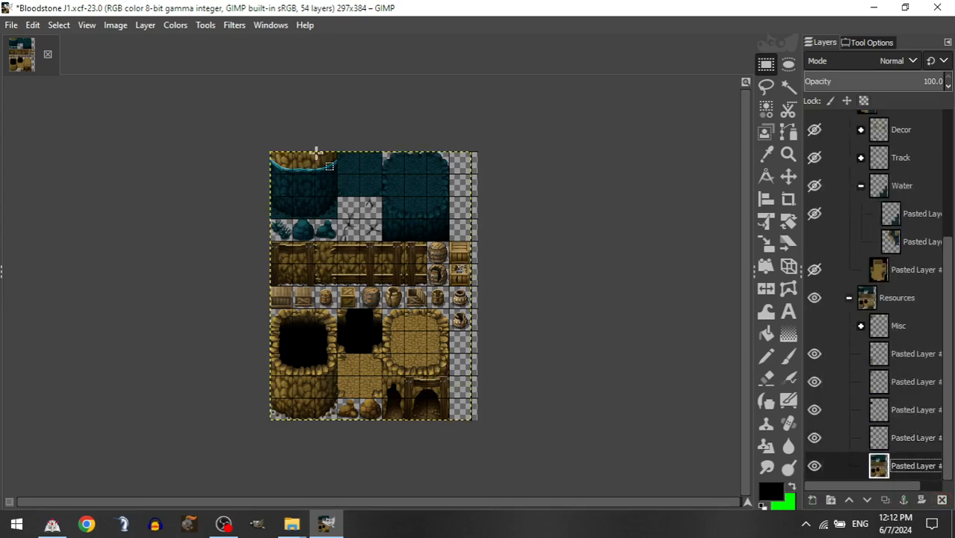
Copy the right waterline wall tile and the right underwater wall base tile from the tileset into separate new layers.
{"action": "key", "text": "ctrl+v"}
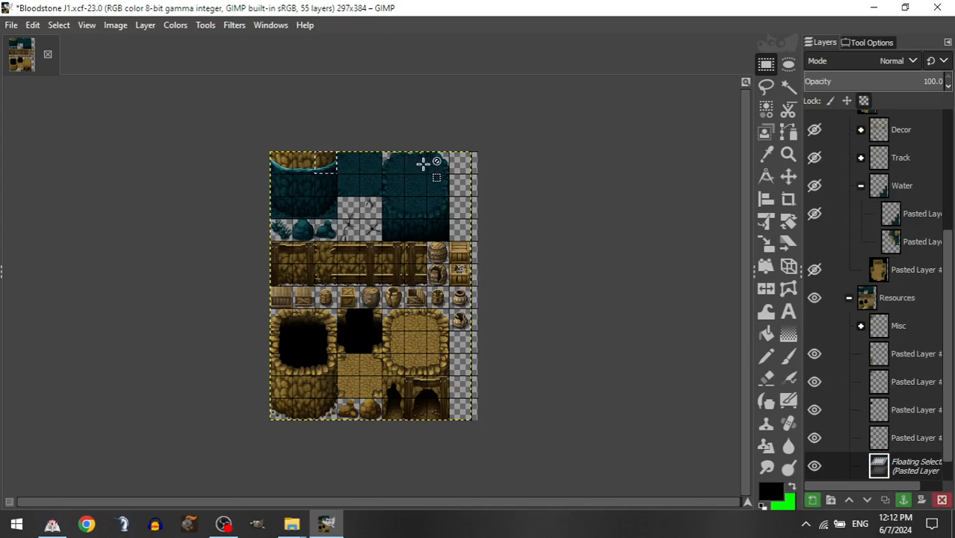
{"action": "key", "text": "shift+ctrl+n"}
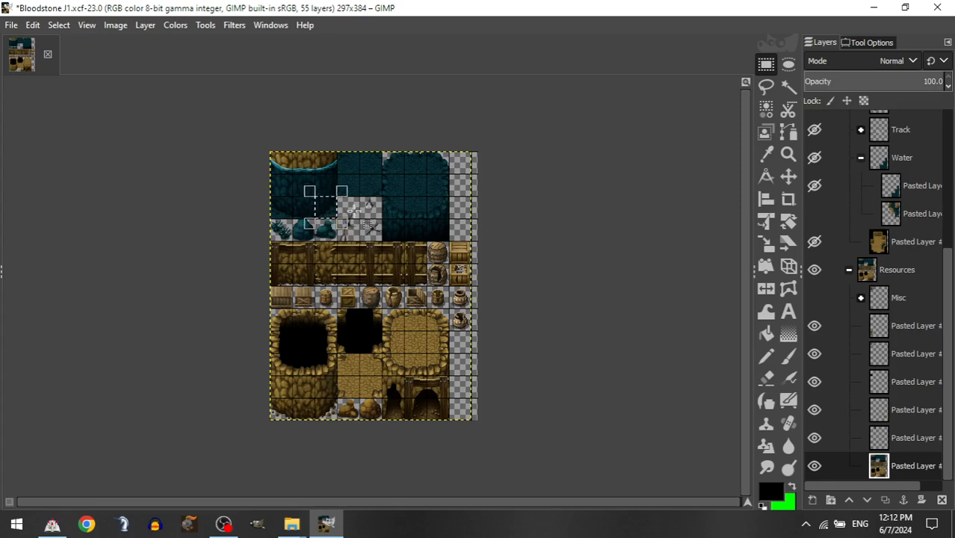
{"action": "key", "text": "ctrl+v"}
{"action": "key", "text": "shift+ctrl+n"}
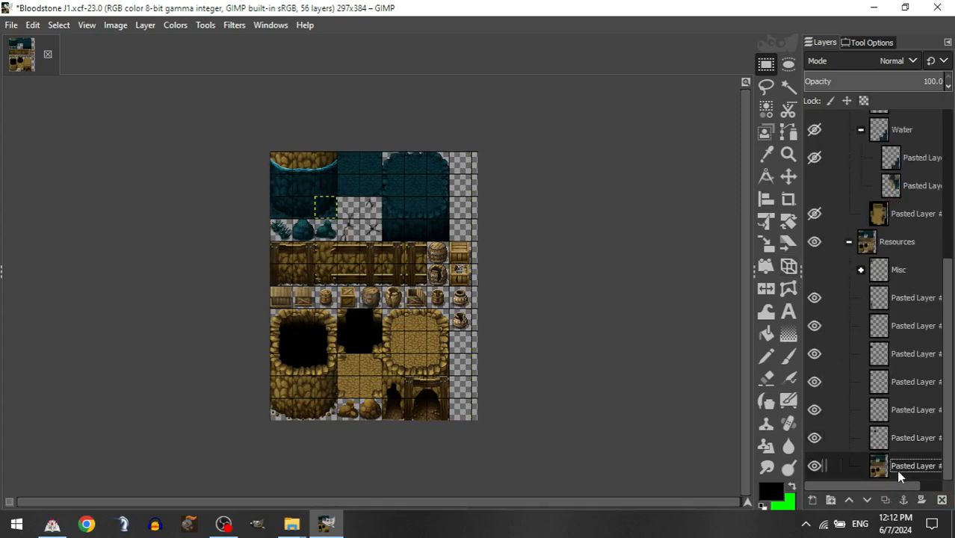
Check the tileset against the room and copy the seaweed tile below the underwater wall into a new layer.
{"action": "scroll", "coordinate": [807, 140], "scroll_direction": "up", "scroll_amount": 3}
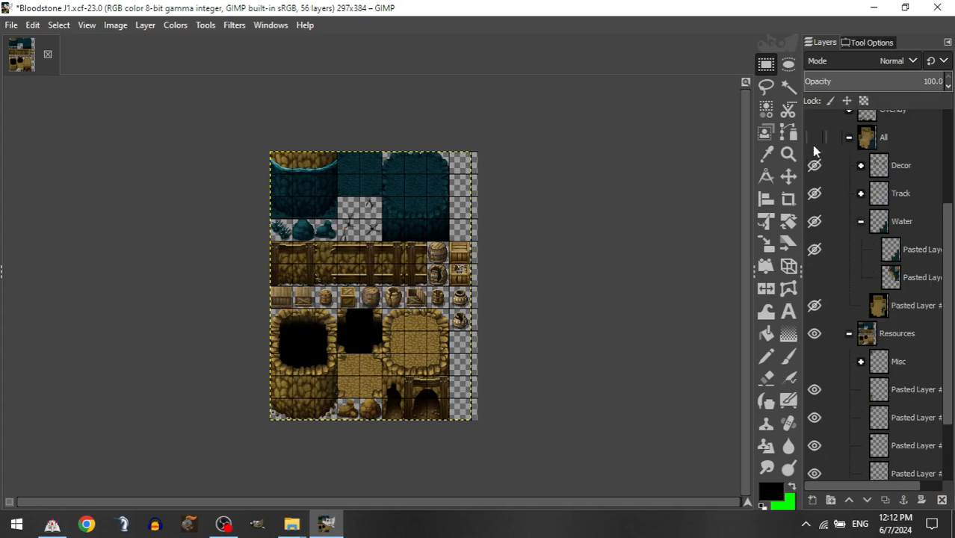
{"action": "left_click", "coordinate": [813, 138]}
{"action": "left_click", "coordinate": [814, 137]}
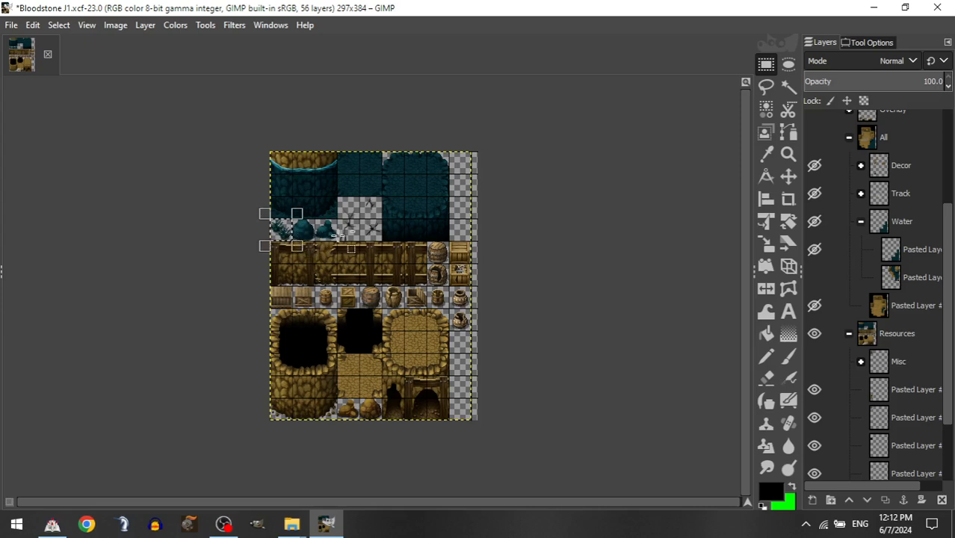
{"action": "key", "text": "ctrl+v"}
{"action": "key", "text": "ctrl+z"}
{"action": "scroll", "coordinate": [874, 349], "scroll_direction": "up", "scroll_amount": 4}
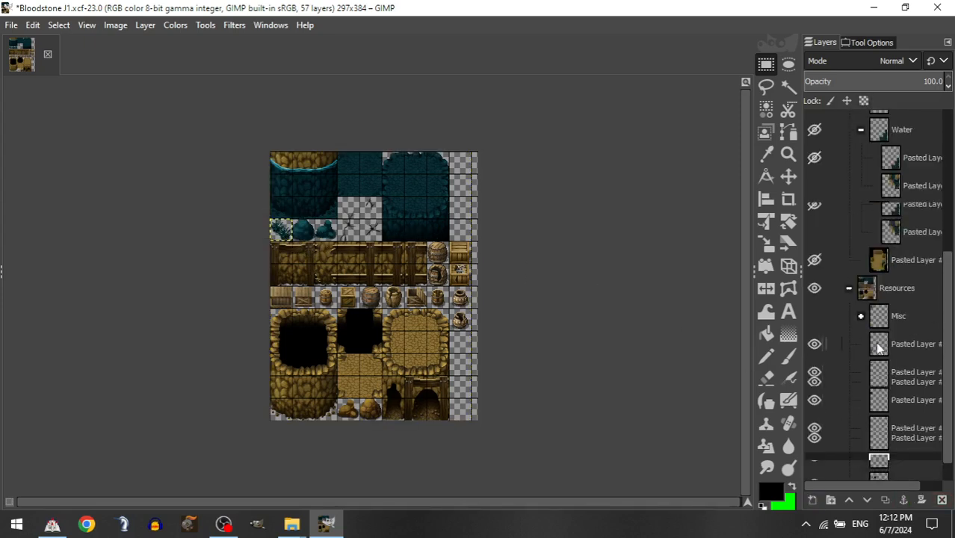
Show the All group and place the rock edge piece in the Water group at the room's right edge, beside the rubble.
{"action": "left_click", "coordinate": [819, 229]}
{"action": "scroll", "coordinate": [865, 244], "scroll_direction": "down", "scroll_amount": 5}
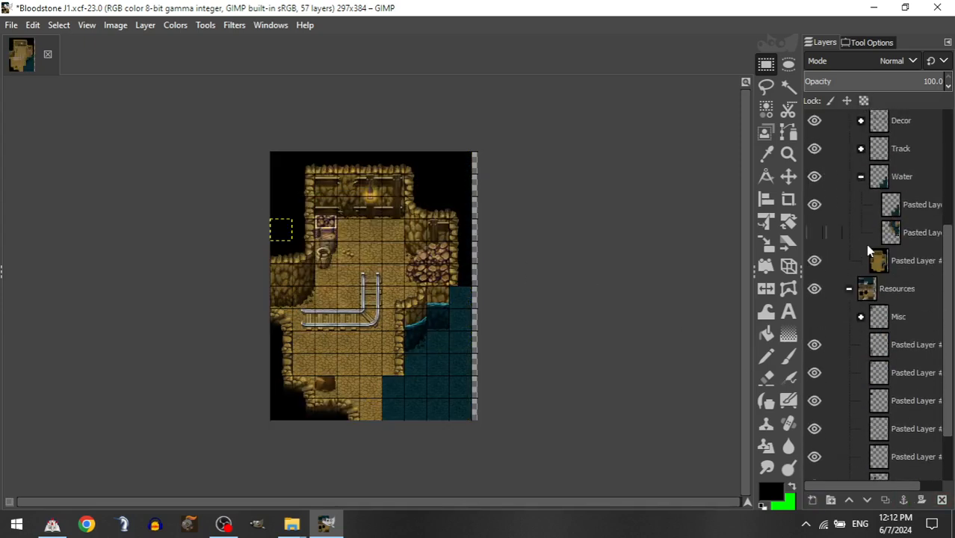
{"action": "left_click_drag", "start_coordinate": [915, 346], "coordinate": [920, 198]}
{"action": "key", "text": "m"}
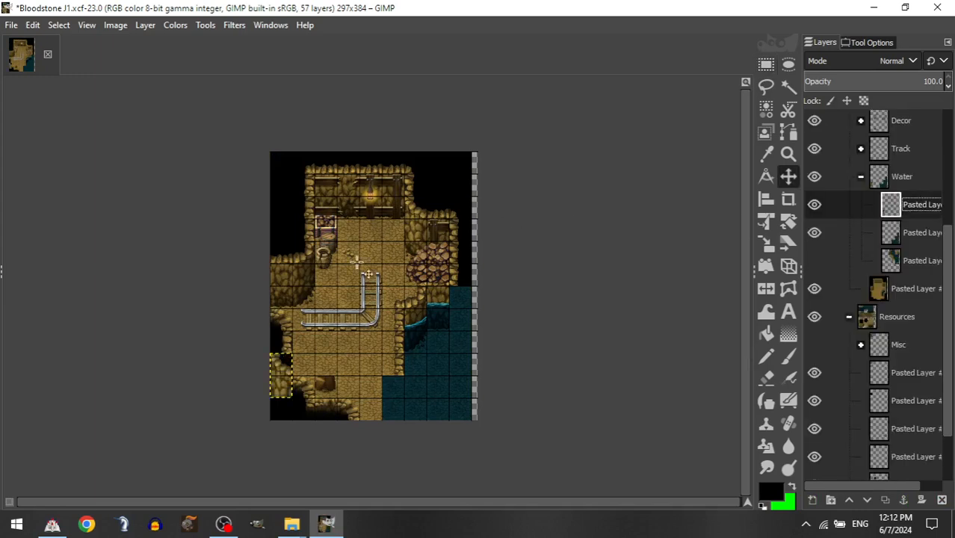
{"action": "left_click_drag", "start_coordinate": [392, 221], "coordinate": [384, 266]}
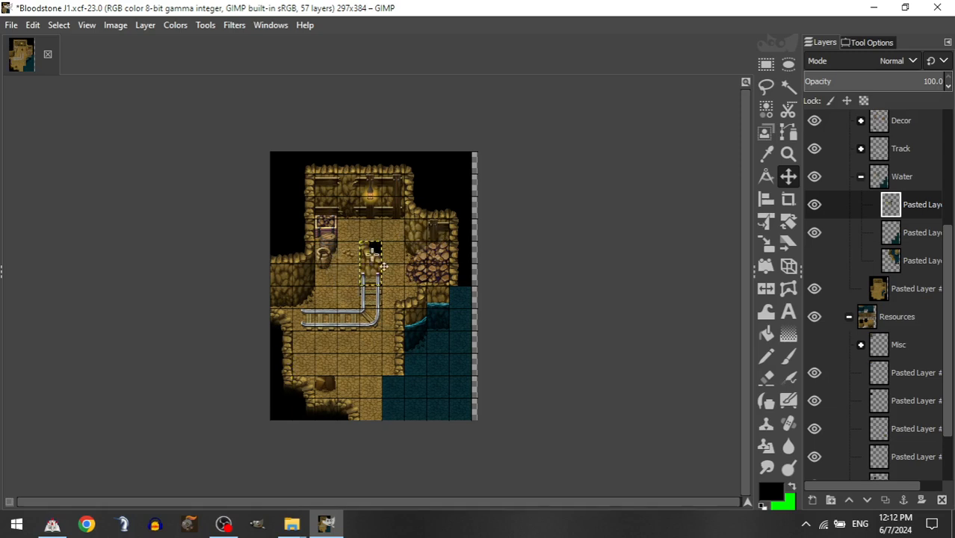
{"action": "left_click_drag", "start_coordinate": [327, 262], "coordinate": [492, 298]}
Duplicate the rock wall tile to extend the right wall down to the water, and merge both wall pieces into one layer.
{"action": "key", "text": "r"}
{"action": "key", "text": "ctrl+c"}
{"action": "key", "text": "ctrl+v"}
{"action": "key", "text": "shift+ctrl+n"}
{"action": "key", "text": "m"}
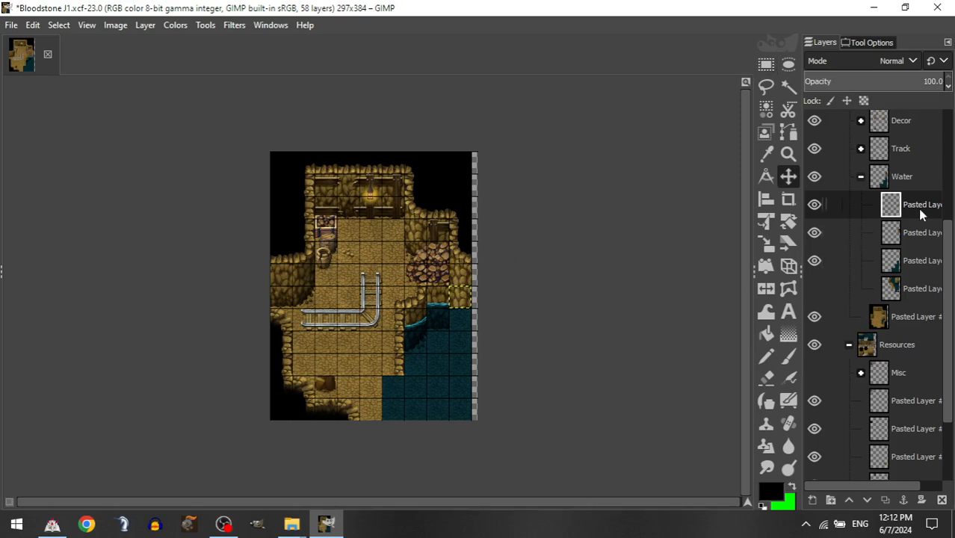
{"action": "key", "text": "ctrl+m"}
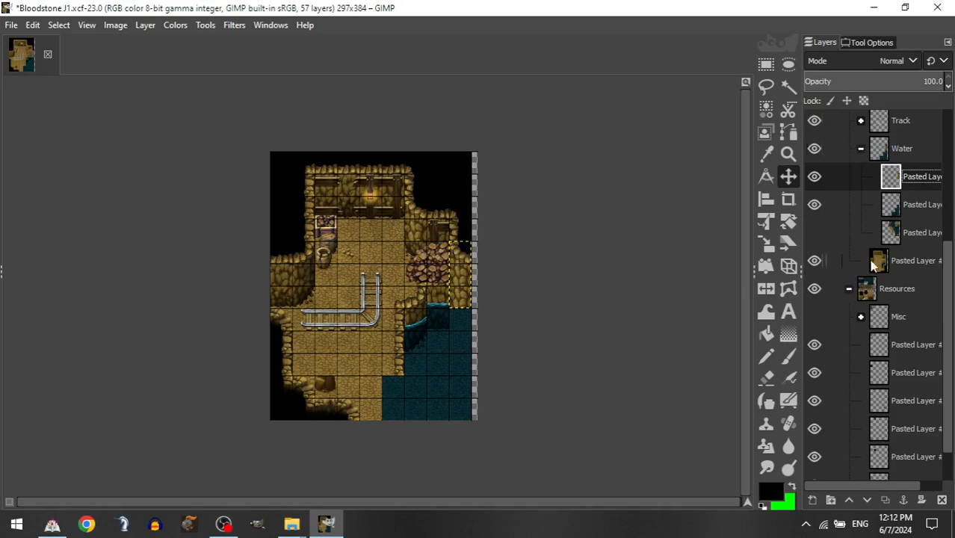
Move the left waterline and underwater base tiles into the Water group and stack them under the room's right wall.
{"action": "scroll", "coordinate": [869, 259], "scroll_direction": "down", "scroll_amount": 2}
{"action": "left_click_drag", "start_coordinate": [915, 302], "coordinate": [913, 127]}
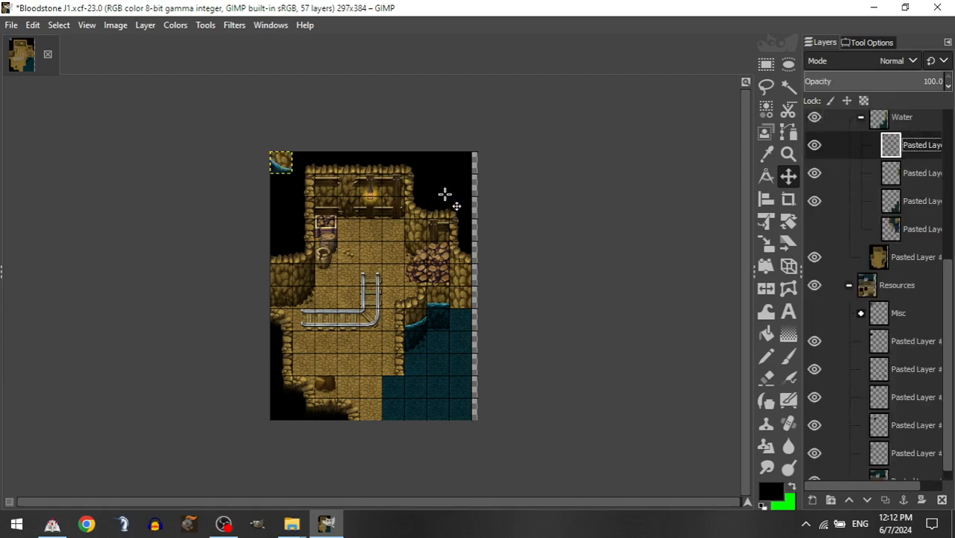
{"action": "left_click_drag", "start_coordinate": [445, 196], "coordinate": [629, 349]}
{"action": "left_click_drag", "start_coordinate": [903, 339], "coordinate": [919, 141]}
{"action": "left_click_drag", "start_coordinate": [424, 225], "coordinate": [606, 362]}
Move the floor rim corner and right waterline tiles into the Water group and stack them along the pool's lower-left edge.
{"action": "left_click_drag", "start_coordinate": [885, 374], "coordinate": [922, 143]}
{"action": "left_click_drag", "start_coordinate": [490, 394], "coordinate": [447, 399]}
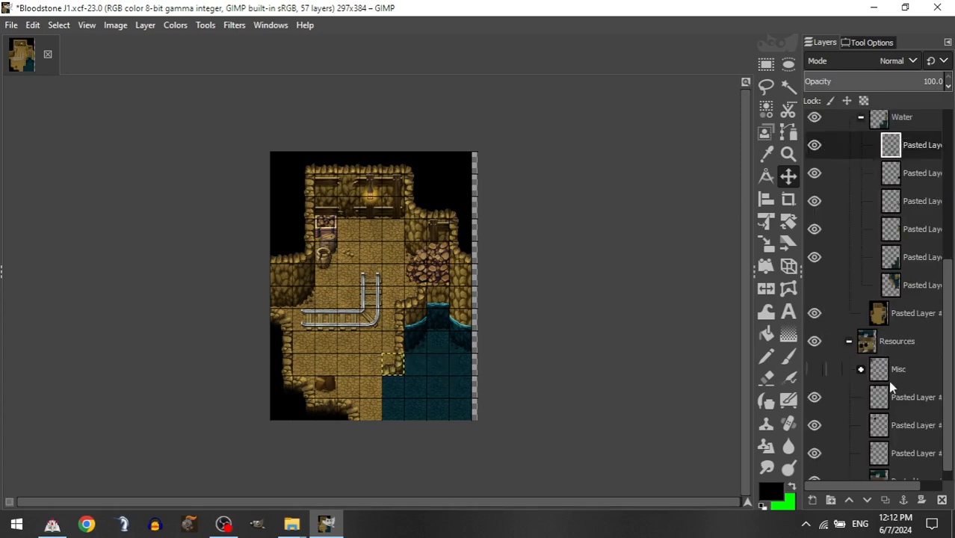
{"action": "left_click_drag", "start_coordinate": [888, 380], "coordinate": [923, 147]}
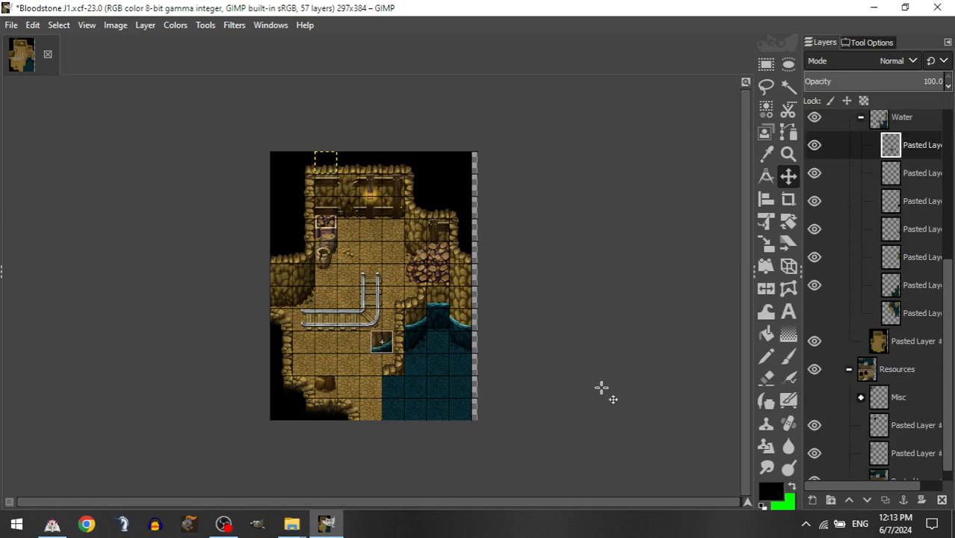
Add the right underwater base tile below the lower-left waterline and place the seaweed tile in the pool, both within the Water group.
{"action": "left_click_drag", "start_coordinate": [879, 426], "coordinate": [920, 145]}
{"action": "left_click_drag", "start_coordinate": [508, 213], "coordinate": [570, 397]}
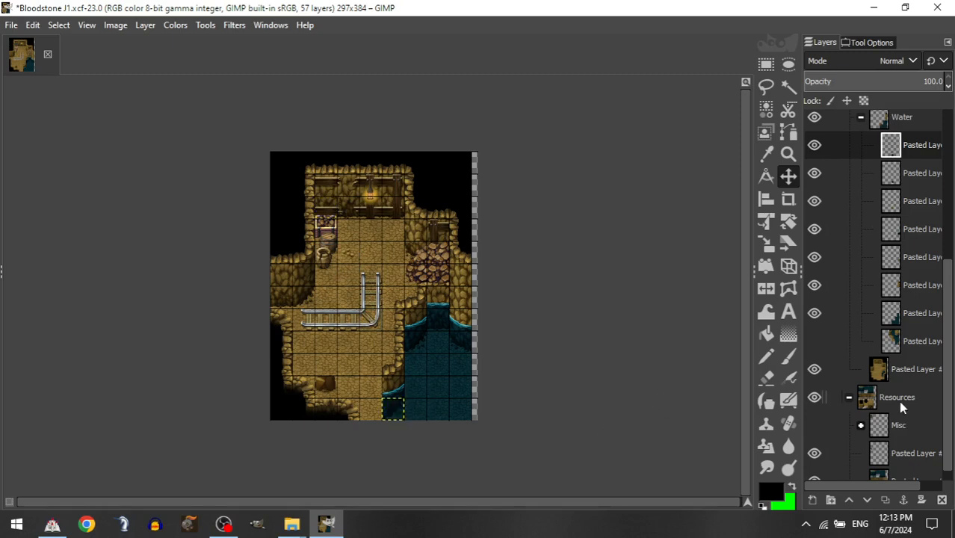
{"action": "left_click_drag", "start_coordinate": [903, 448], "coordinate": [920, 147]}
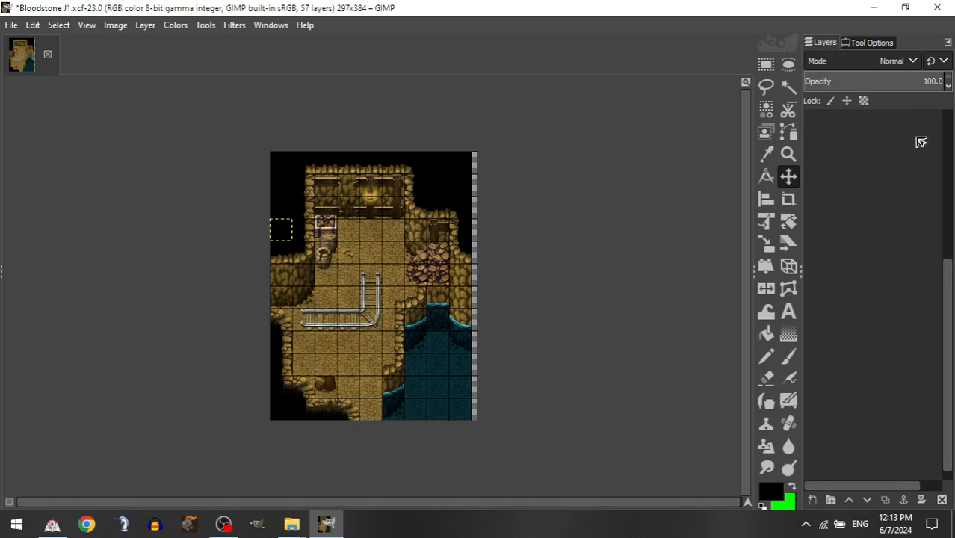
{"action": "left_click_drag", "start_coordinate": [424, 284], "coordinate": [514, 390]}
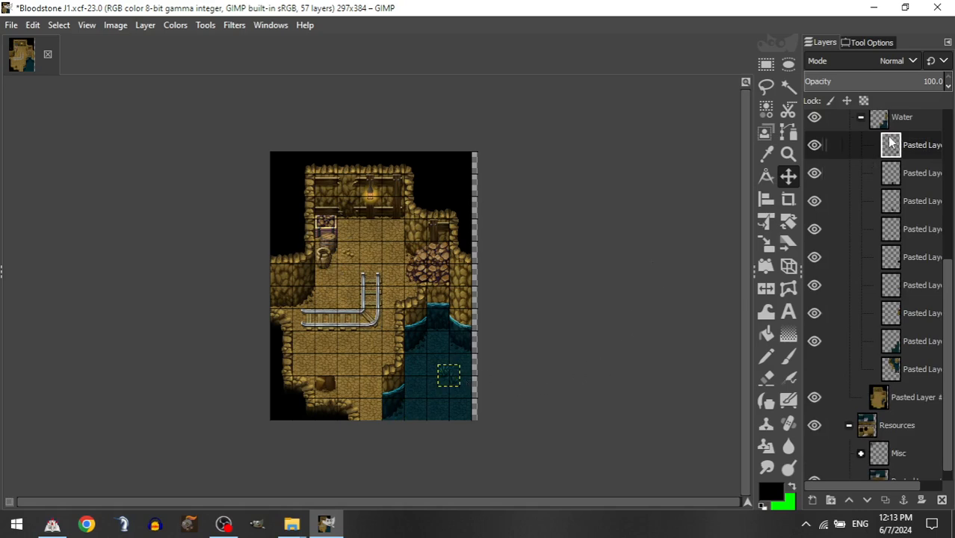
Hide the All group and merge the newly placed wall, rim and seaweed tiles down into the water layer.
{"action": "scroll", "coordinate": [889, 142], "scroll_direction": "up", "scroll_amount": 5}
{"action": "left_click", "coordinate": [814, 170]}
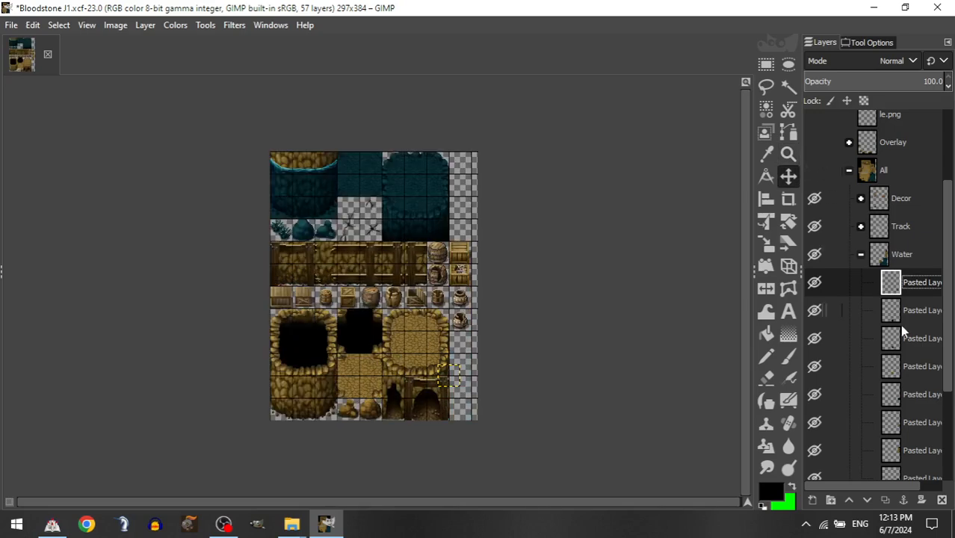
{"action": "scroll", "coordinate": [904, 332], "scroll_direction": "down", "scroll_amount": 5}
{"action": "scroll", "coordinate": [909, 170], "scroll_direction": "up", "scroll_amount": 1}
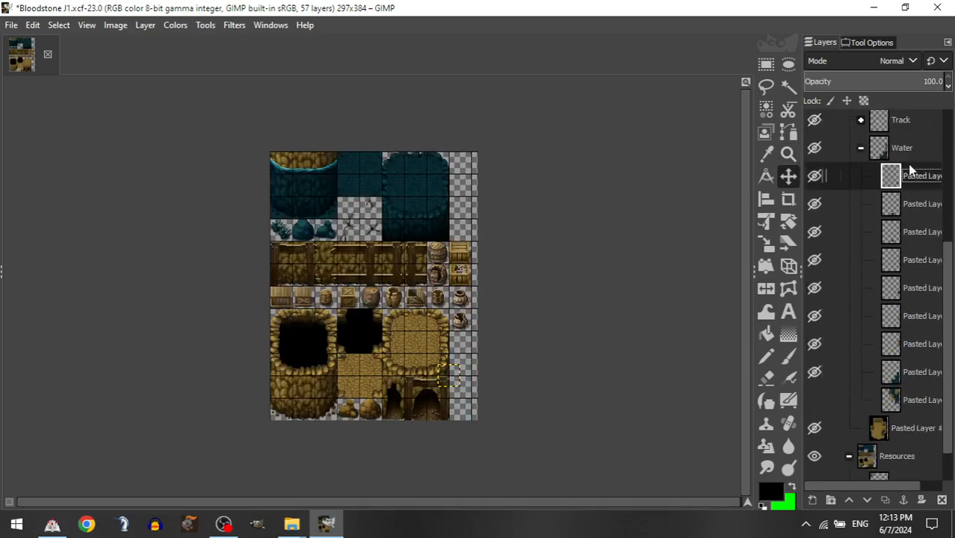
{"action": "key", "text": "ctrl+e"}
{"action": "key", "text": "ctrl+e"}
{"action": "key", "text": "ctrl+e"}
{"action": "key", "text": "ctrl+e"}
{"action": "key", "text": "ctrl+e"}
{"action": "key", "text": "ctrl+e"}
{"action": "key", "text": "ctrl+e"}
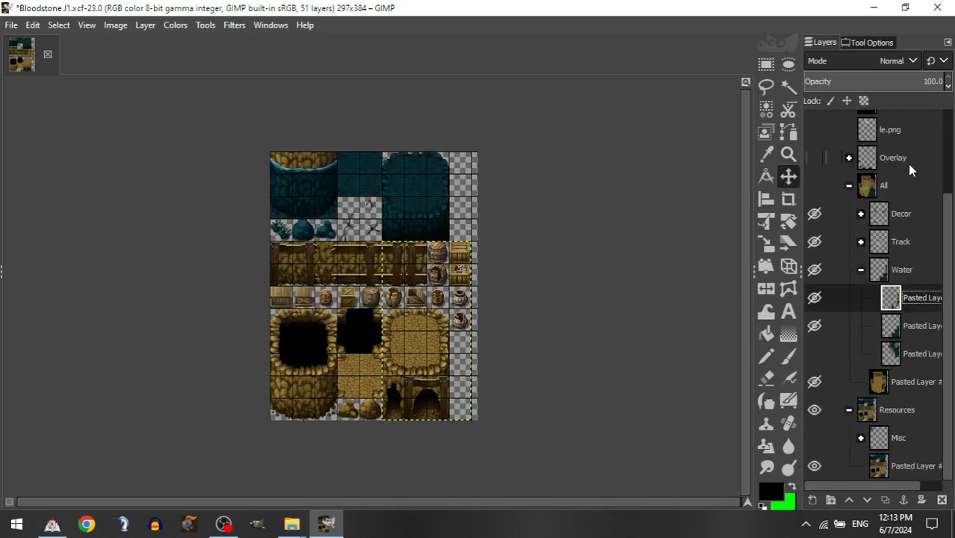
Copy the right edge tile of the rock-rimmed floor area from the Resources tileset into a new layer.
{"action": "left_click", "coordinate": [907, 463]}
{"action": "key", "text": "r"}
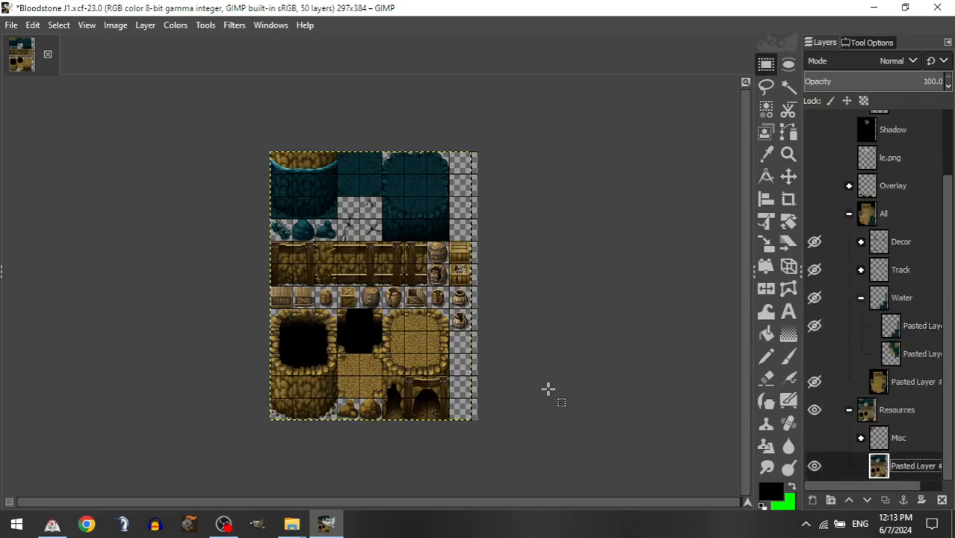
{"action": "left_click_drag", "start_coordinate": [426, 331], "coordinate": [447, 351]}
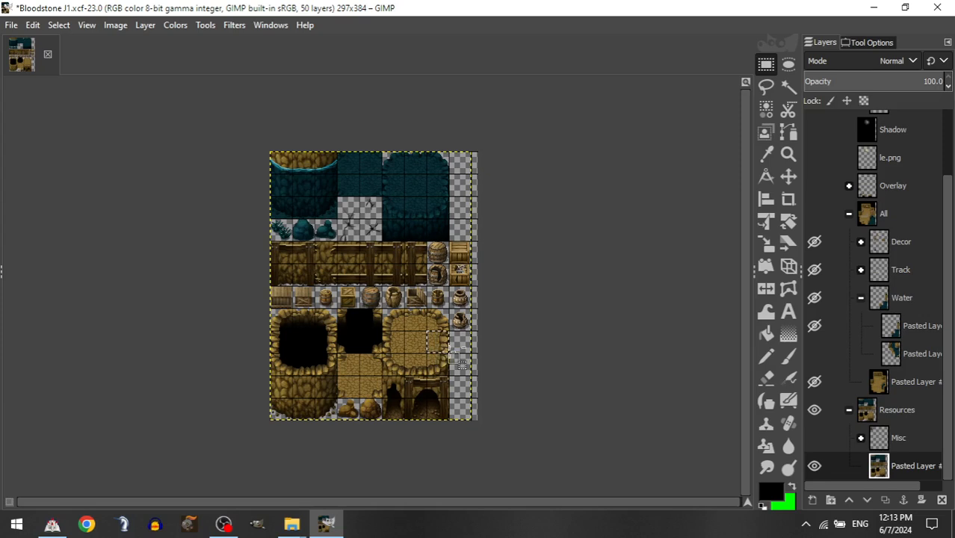
{"action": "key", "text": "ctrl+c"}
{"action": "key", "text": "ctrl+v"}
{"action": "key", "text": "ctrl+shift+n"}
{"action": "scroll", "coordinate": [905, 393], "scroll_direction": "down", "scroll_amount": 1}
{"action": "left_click", "coordinate": [908, 465]}
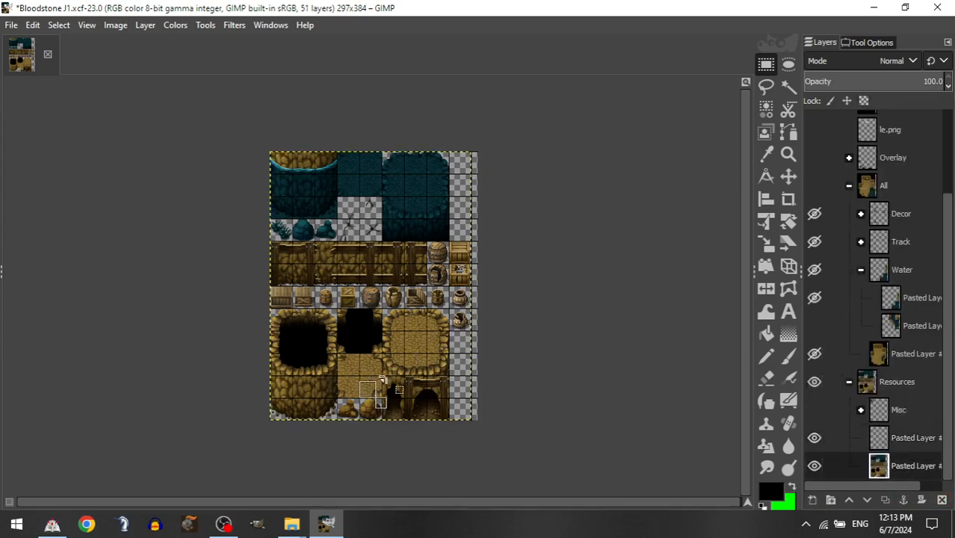
Copy the plain floor tile from the Resources tileset into a new layer and move both new tile layers into the Water group.
{"action": "left_click", "coordinate": [394, 362]}
{"action": "left_click_drag", "start_coordinate": [361, 376], "coordinate": [382, 398]}
{"action": "key", "text": "ctrl+c"}
{"action": "key", "text": "ctrl+v"}
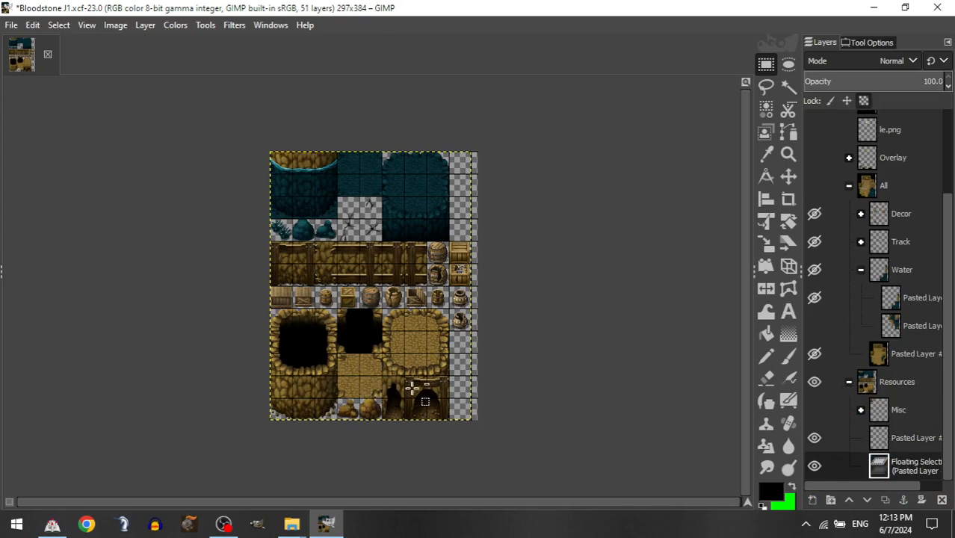
{"action": "key", "text": "ctrl+shift+n"}
{"action": "left_click_drag", "start_coordinate": [925, 445], "coordinate": [930, 287]}
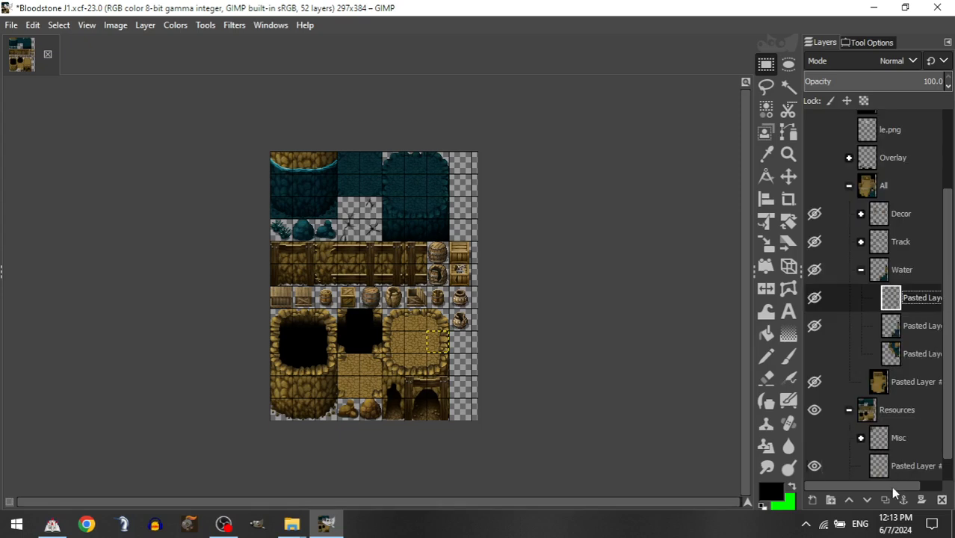
{"action": "left_click_drag", "start_coordinate": [894, 469], "coordinate": [894, 280]}
Show the All group and position the floor tile and the right edge tile beneath it, left of the pool's lower rock rim.
{"action": "left_click", "coordinate": [811, 187]}
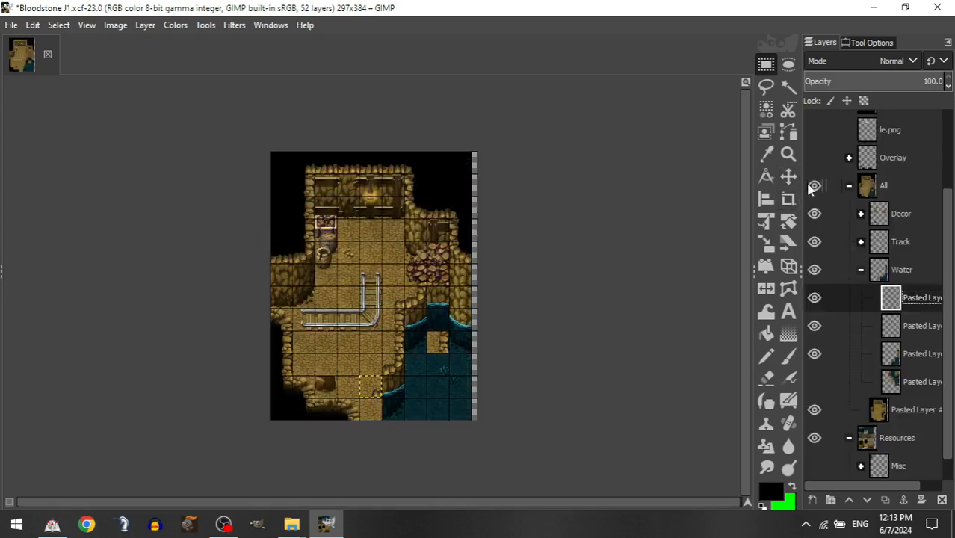
{"action": "key", "text": "m"}
{"action": "left_click_drag", "start_coordinate": [434, 362], "coordinate": [436, 343]}
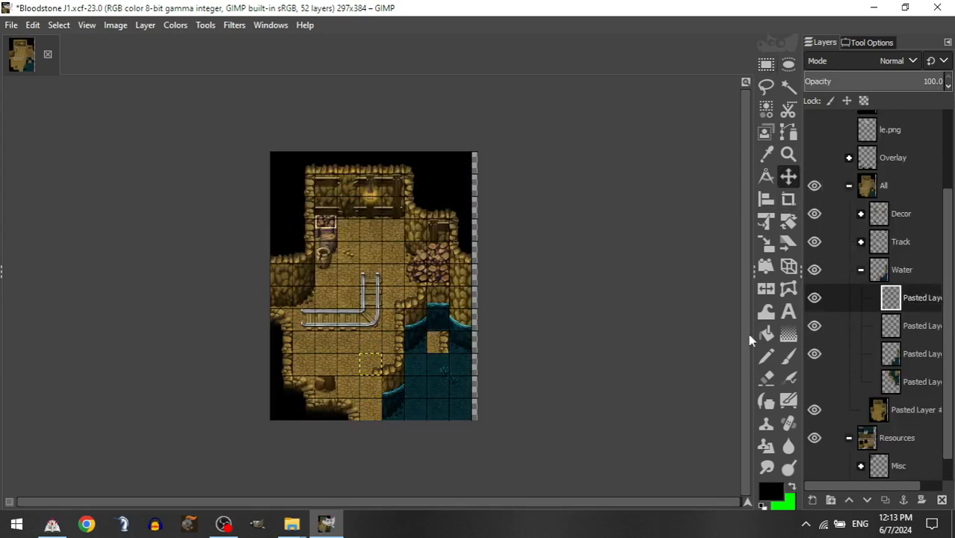
{"action": "left_click", "coordinate": [925, 329]}
{"action": "left_click_drag", "start_coordinate": [711, 313], "coordinate": [648, 358]}
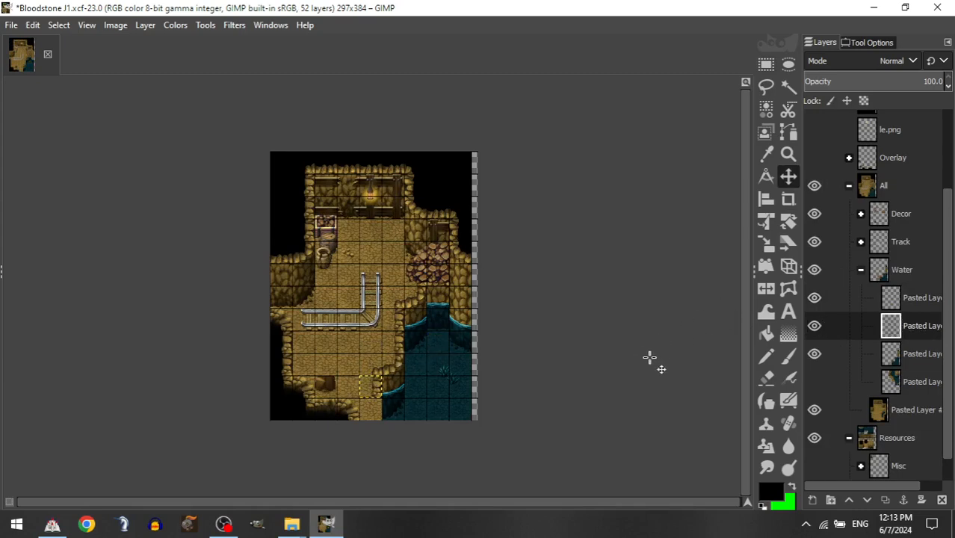
Add another edge tile at the room's bottom border left of the pool, and merge the three new tiles down into the water layer.
{"action": "key", "text": "ctrl+v"}
{"action": "key", "text": "shift+ctrl+n"}
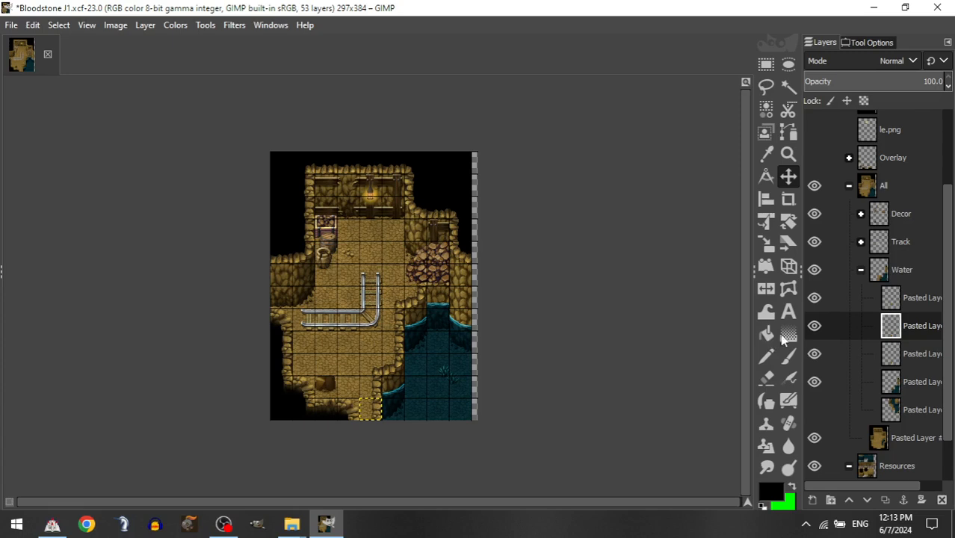
{"action": "left_click", "coordinate": [920, 307]}
{"action": "key", "text": "ctrl+e"}
{"action": "key", "text": "ctrl+e"}
{"action": "key", "text": "ctrl+e"}
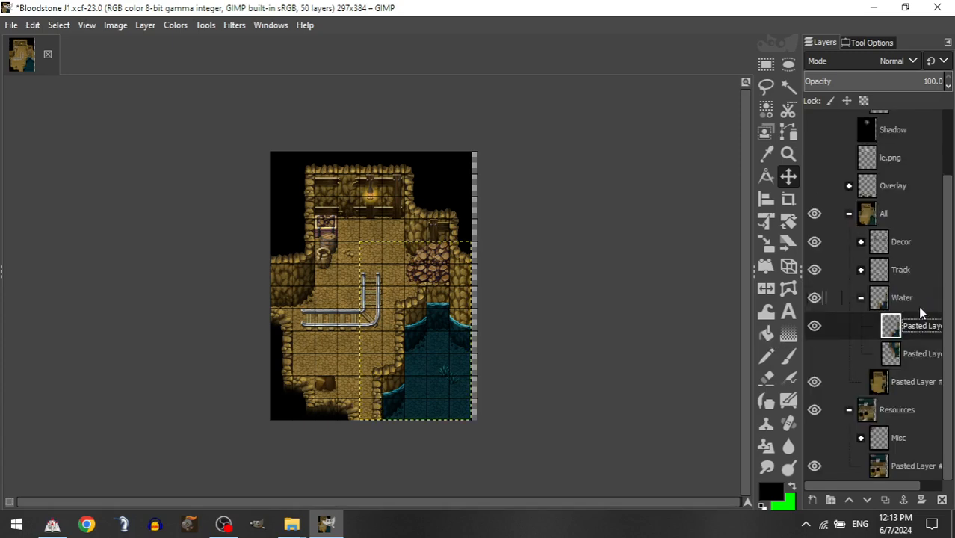
Compare the room with and without the new water layer, hiding the grid for a clean view.
{"action": "left_click", "coordinate": [903, 211]}
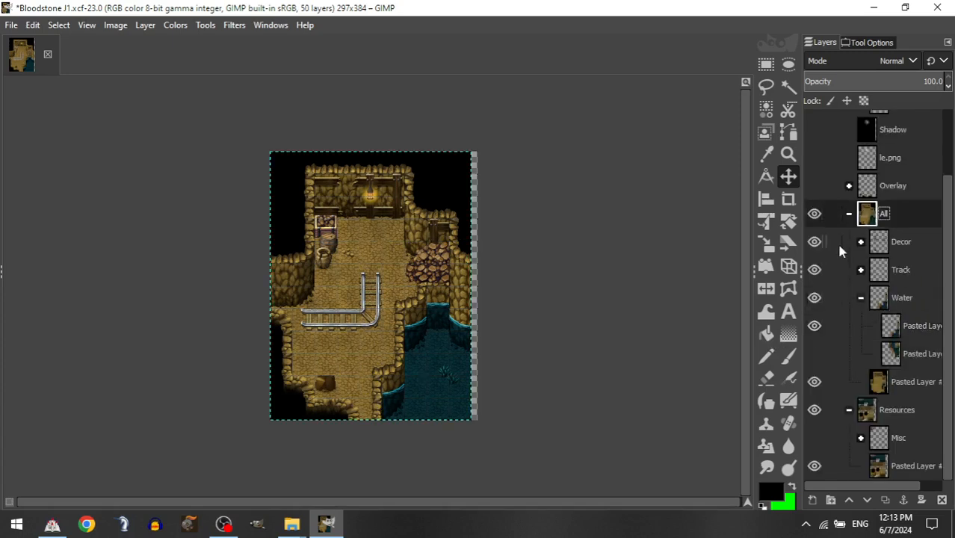
{"action": "left_click", "coordinate": [814, 328]}
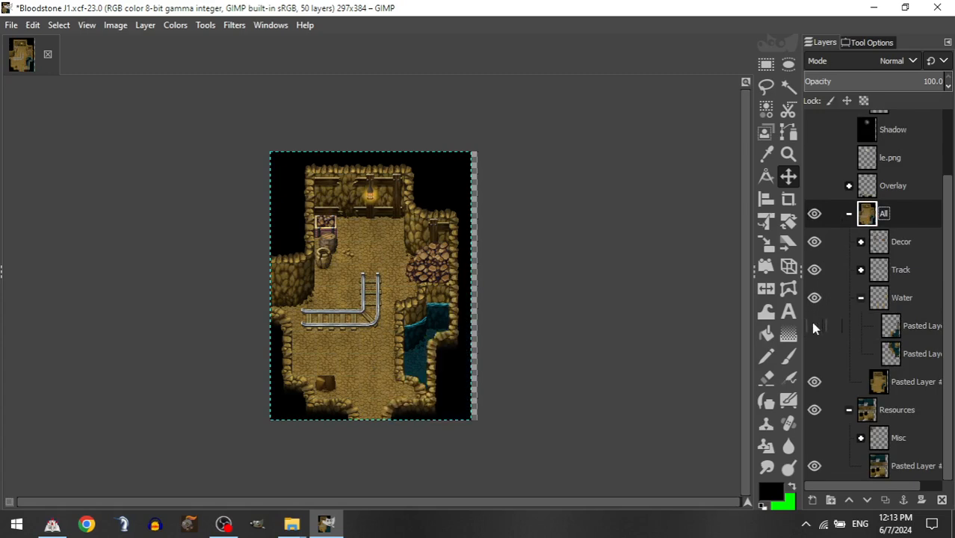
{"action": "left_click", "coordinate": [814, 327]}
{"action": "left_click", "coordinate": [814, 327]}
{"action": "left_click", "coordinate": [815, 328]}
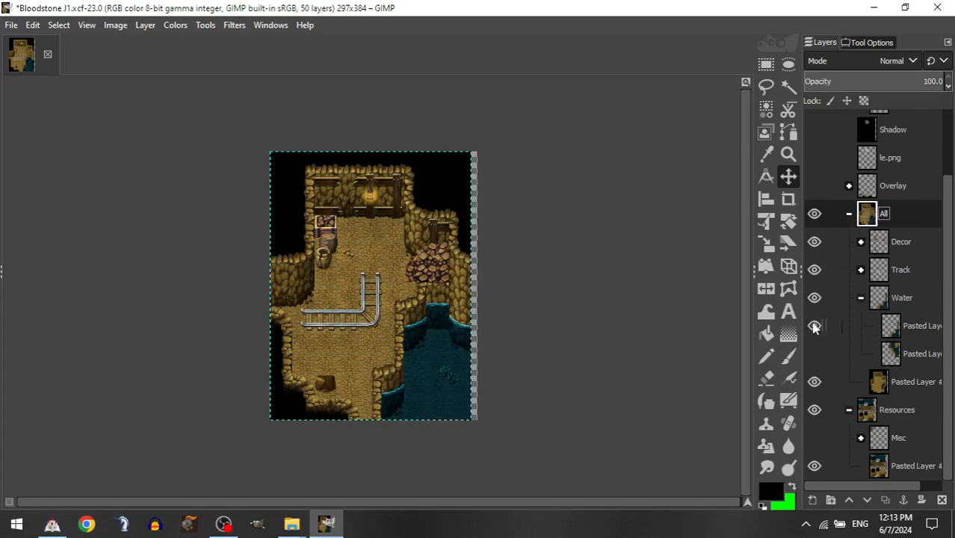
{"action": "left_click", "coordinate": [814, 327]}
{"action": "left_click", "coordinate": [815, 326]}
{"action": "left_click", "coordinate": [814, 326]}
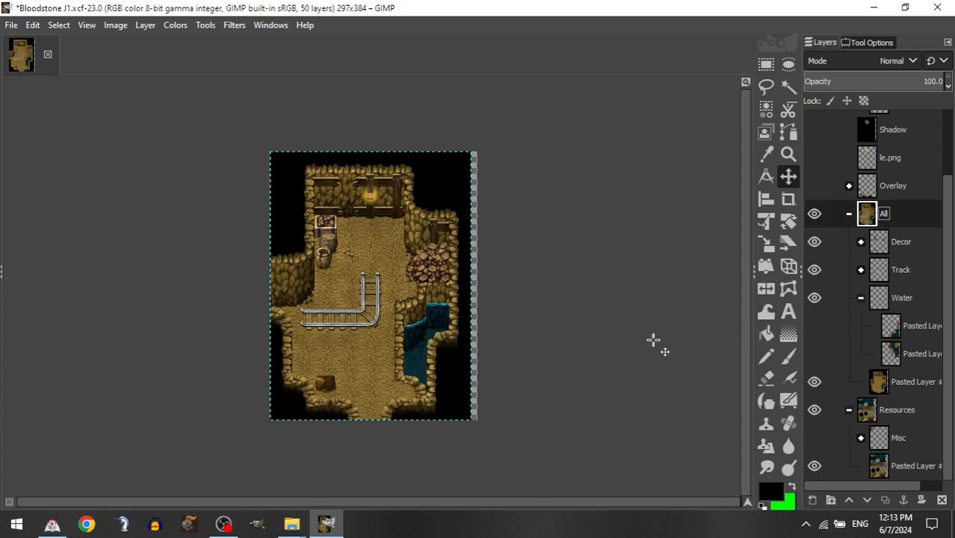
{"action": "key", "text": "ctrl+g"}
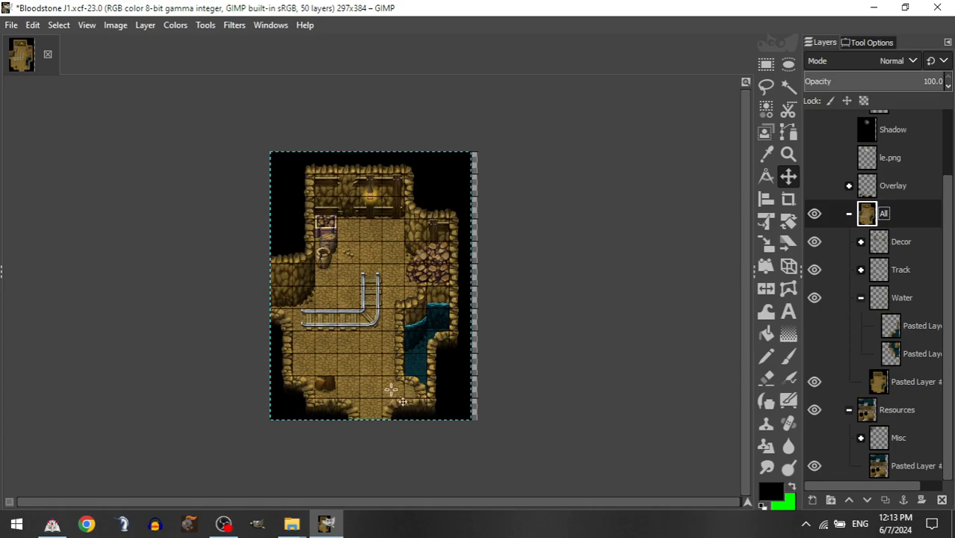
{"action": "left_click", "coordinate": [811, 323]}
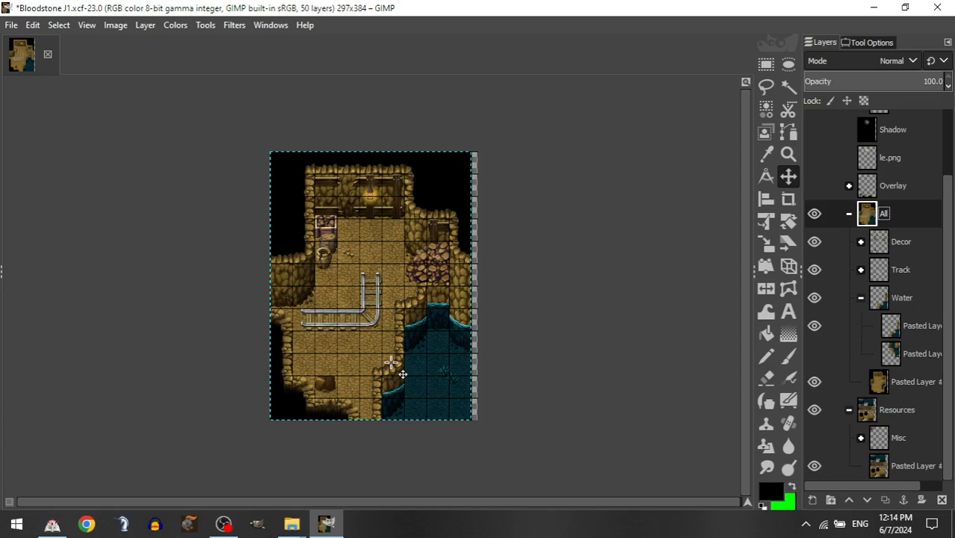
Duplicate collision layer A above layer B in the Collision group, rename the copy C, and make it visible.
{"action": "scroll", "coordinate": [880, 146], "scroll_direction": "up", "scroll_amount": 3}
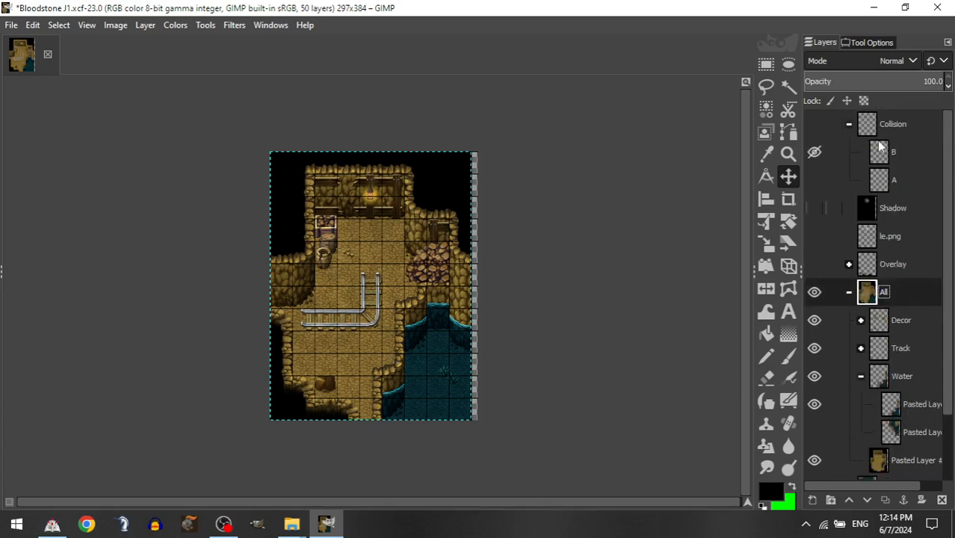
{"action": "left_click", "coordinate": [917, 182]}
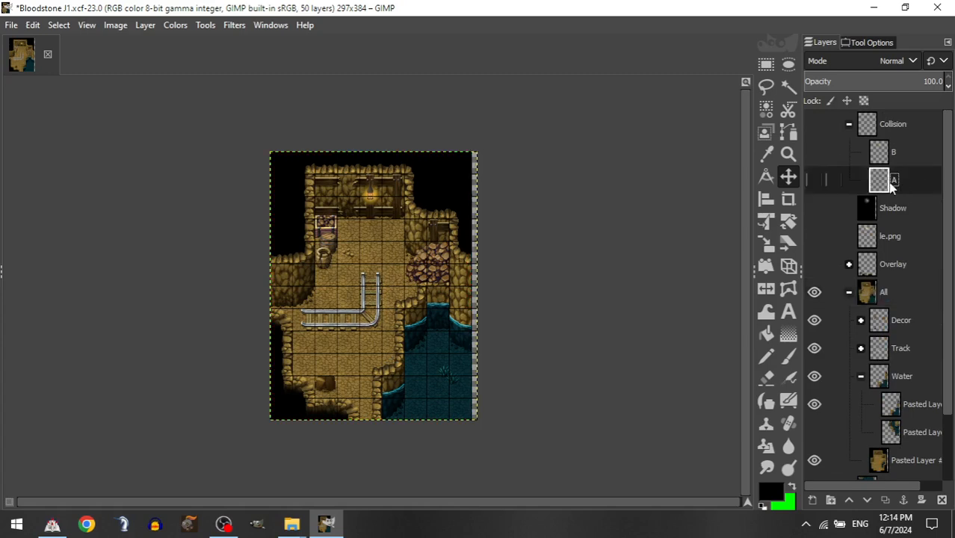
{"action": "key", "text": "ctrl+shift+d"}
{"action": "left_click_drag", "start_coordinate": [896, 177], "coordinate": [908, 145]}
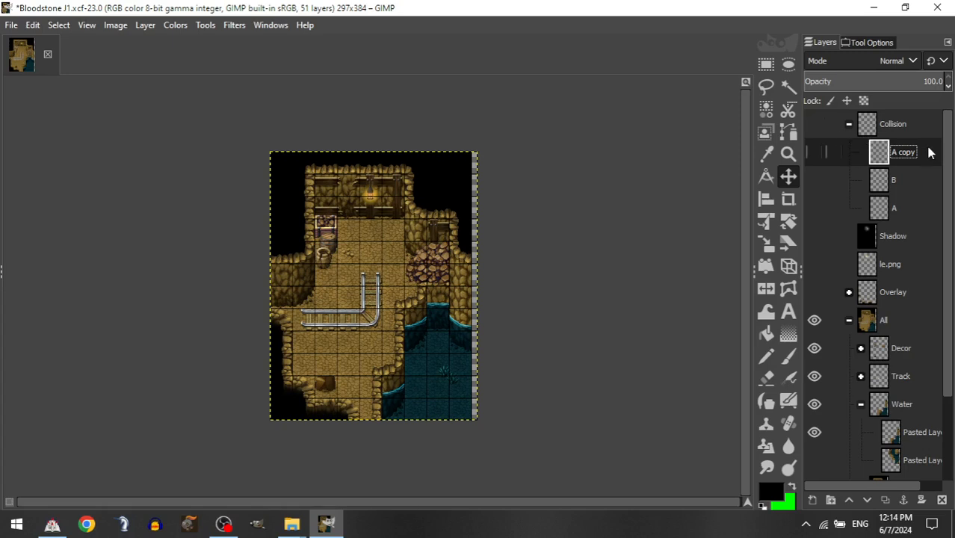
{"action": "type", "text": "C"}
{"action": "left_click", "coordinate": [920, 130]}
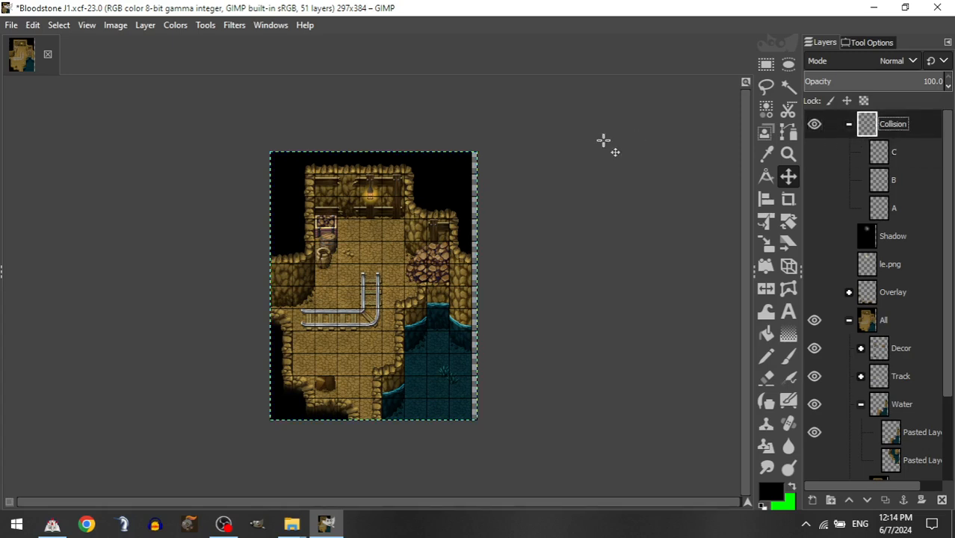
{"action": "left_click", "coordinate": [814, 152]}
{"action": "left_click", "coordinate": [913, 152]}
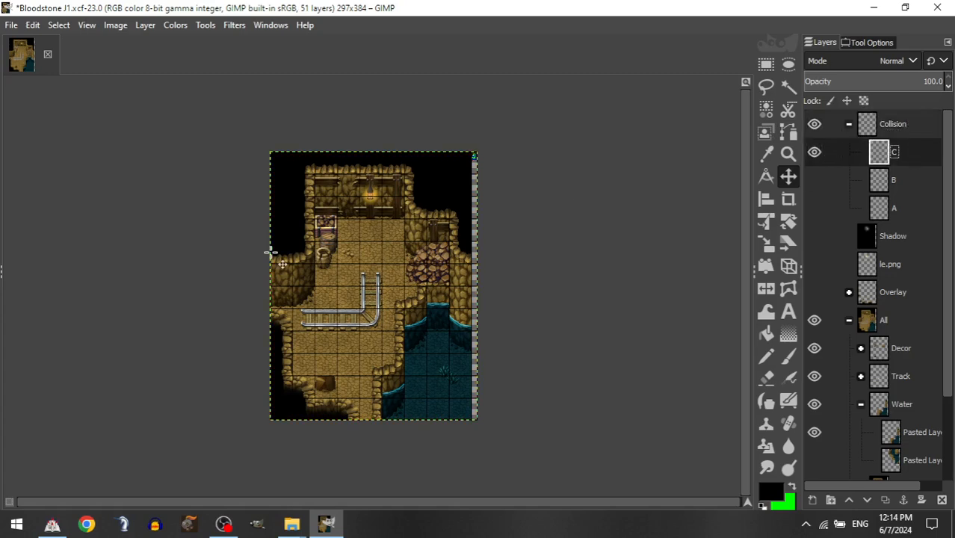
Toggle the new water layer to examine which lower-right tiles need different collision from the original room.
{"action": "key", "text": "n"}
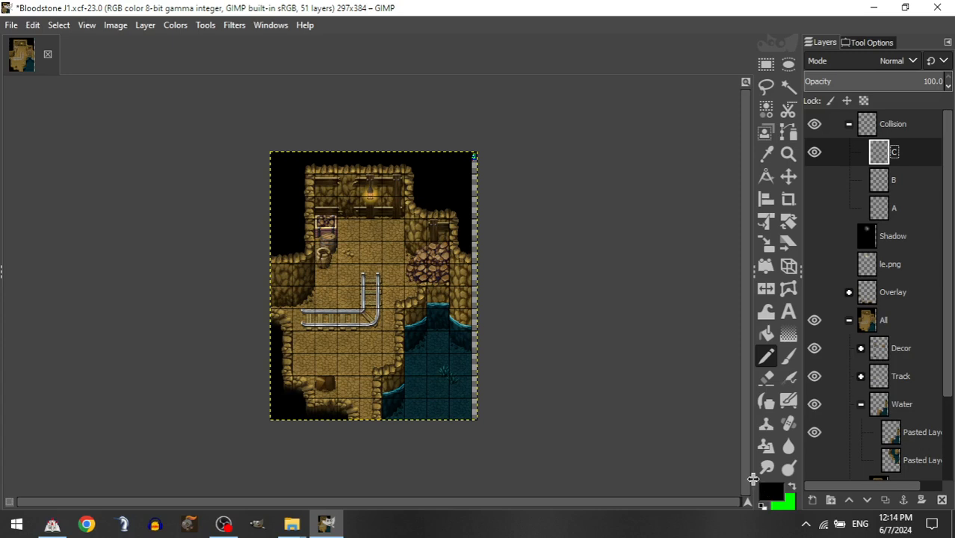
{"action": "left_click", "coordinate": [814, 432]}
{"action": "left_click", "coordinate": [814, 431]}
{"action": "left_click", "coordinate": [814, 432]}
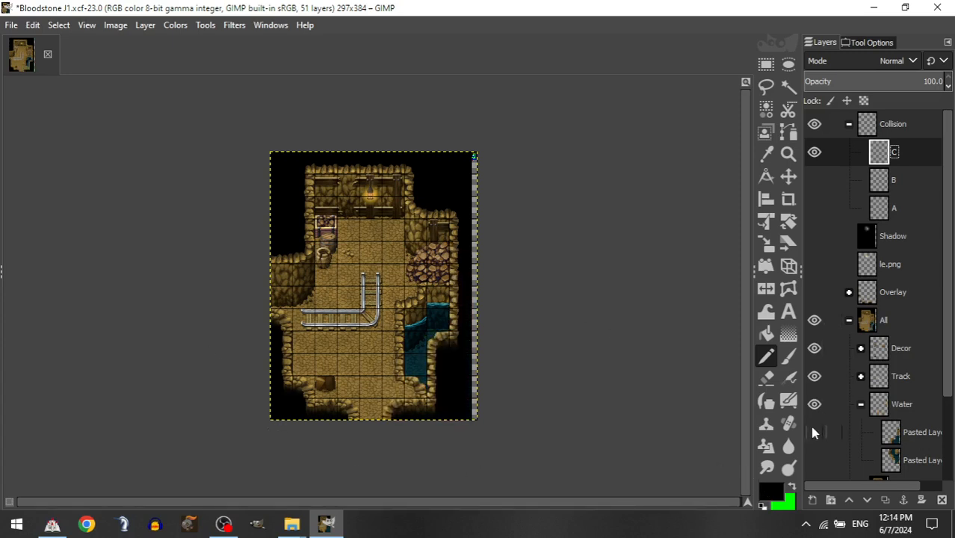
{"action": "left_click", "coordinate": [814, 432]}
{"action": "left_click", "coordinate": [814, 431]}
{"action": "left_click", "coordinate": [814, 432]}
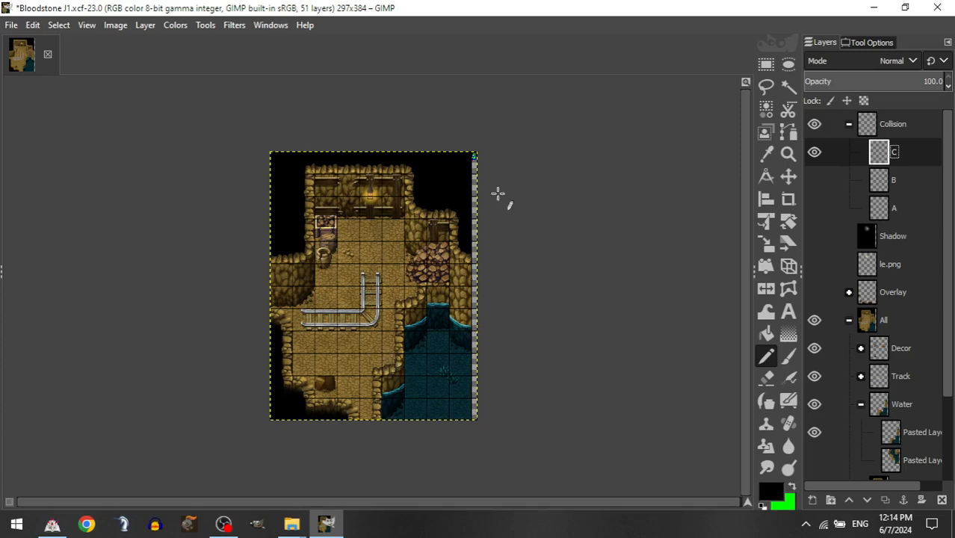
Sample the collision map's dark grey and paint over the four green and blue pixels at its lower right on layer C.
{"action": "scroll", "coordinate": [477, 133], "scroll_direction": "up", "scroll_amount": 9}
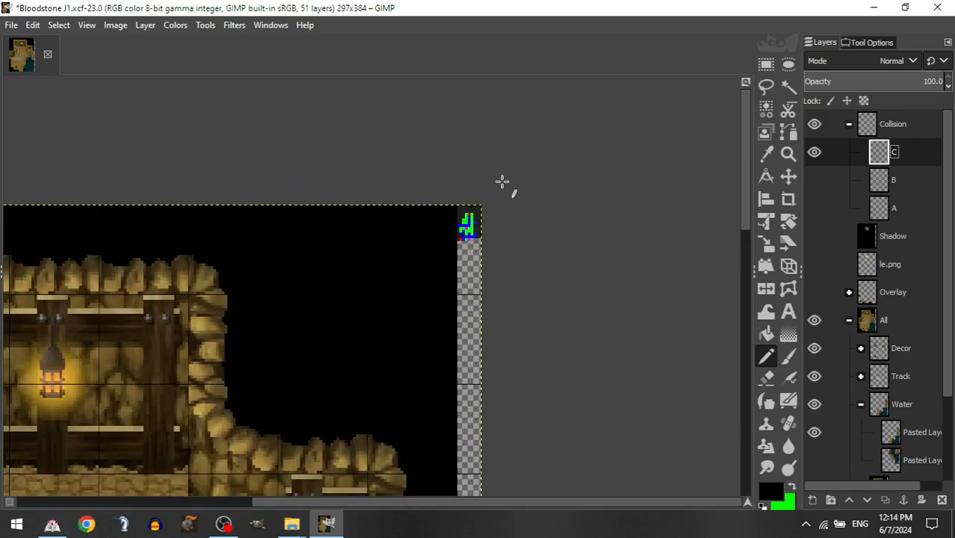
{"action": "left_click", "coordinate": [439, 362], "text": "ctrl"}
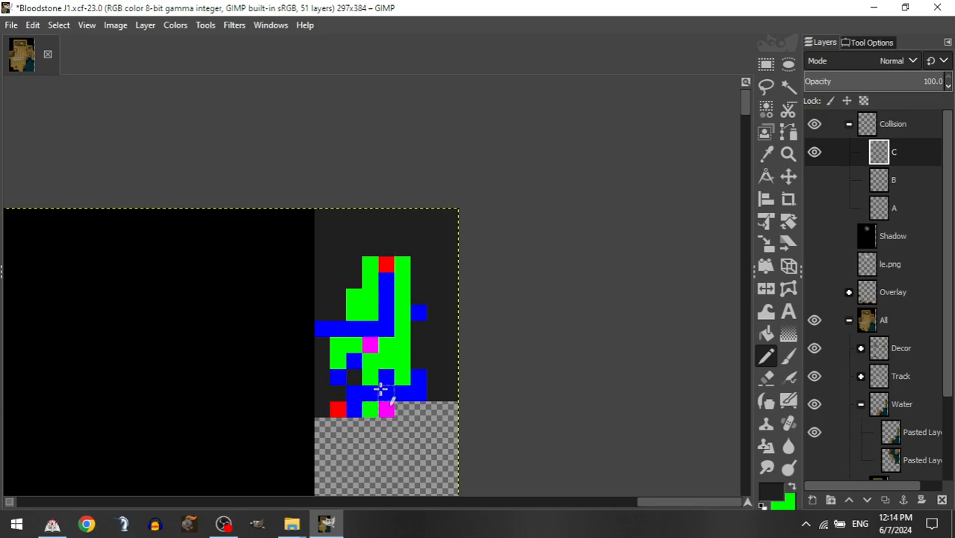
{"action": "left_click", "coordinate": [402, 392]}
{"action": "left_click", "coordinate": [418, 391]}
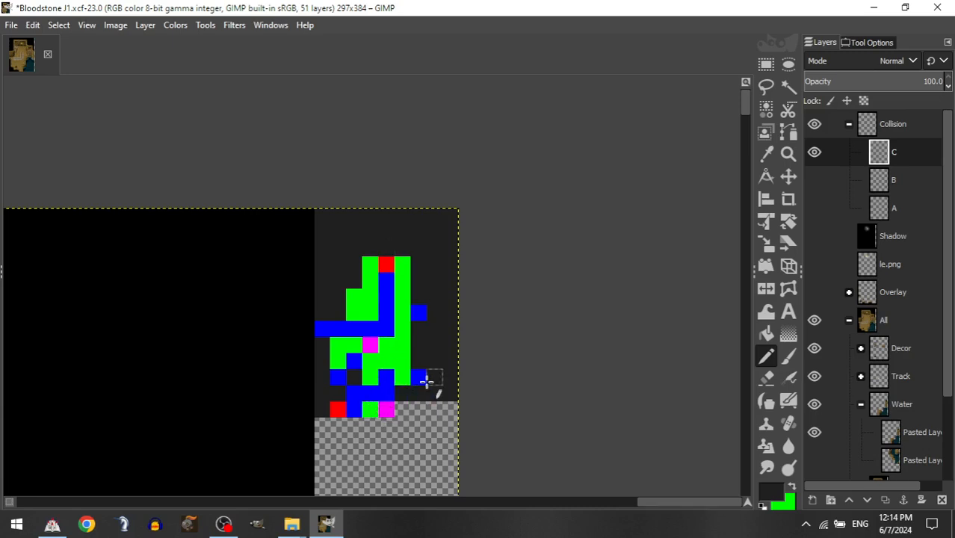
{"action": "left_click_drag", "start_coordinate": [424, 381], "coordinate": [409, 382]}
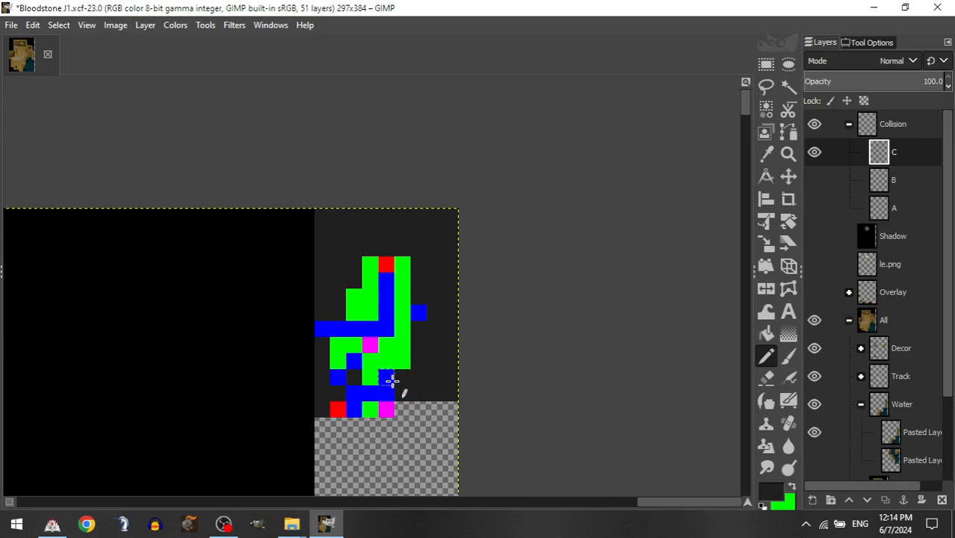
Sample the blue and paint the lowest pixel of the collision map's right green column with it on layer C.
{"action": "left_click", "coordinate": [391, 377], "text": "ctrl"}
{"action": "left_click", "coordinate": [402, 361]}
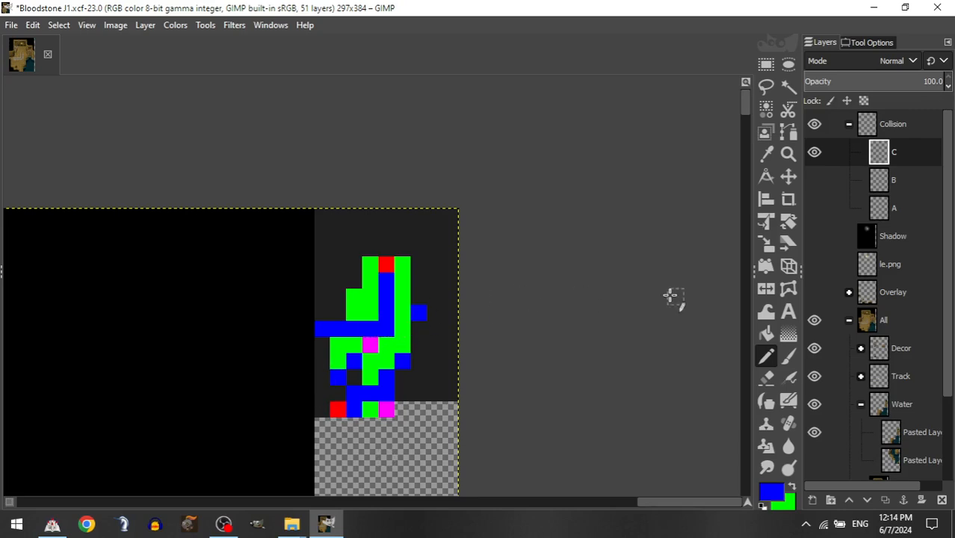
{"action": "scroll", "coordinate": [443, 266], "scroll_direction": "down", "scroll_amount": 7}
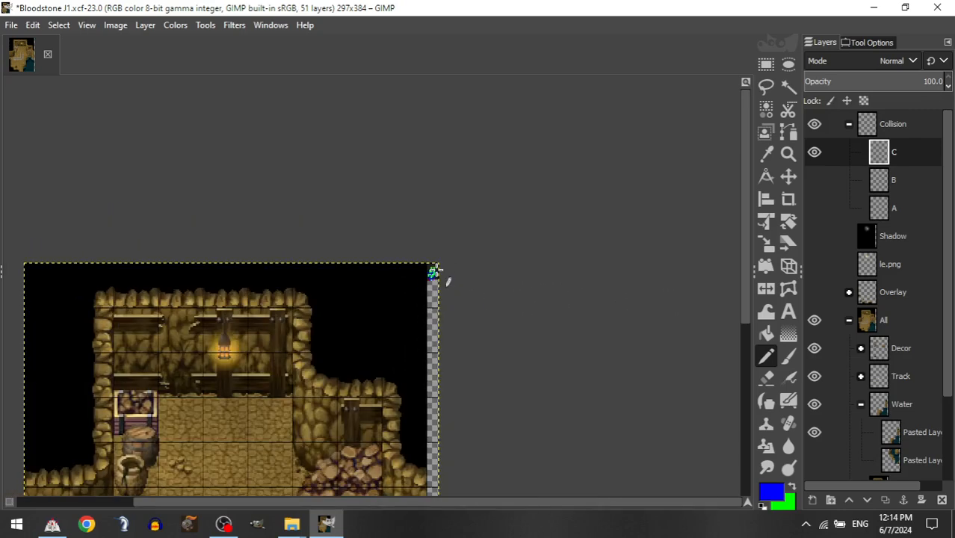
{"action": "scroll", "coordinate": [440, 271], "scroll_direction": "down", "scroll_amount": 7}
{"action": "scroll", "coordinate": [473, 281], "scroll_direction": "down", "scroll_amount": 2}
{"action": "scroll", "coordinate": [486, 288], "scroll_direction": "up", "scroll_amount": 1}
{"action": "scroll", "coordinate": [508, 364], "scroll_direction": "left", "scroll_amount": 1}
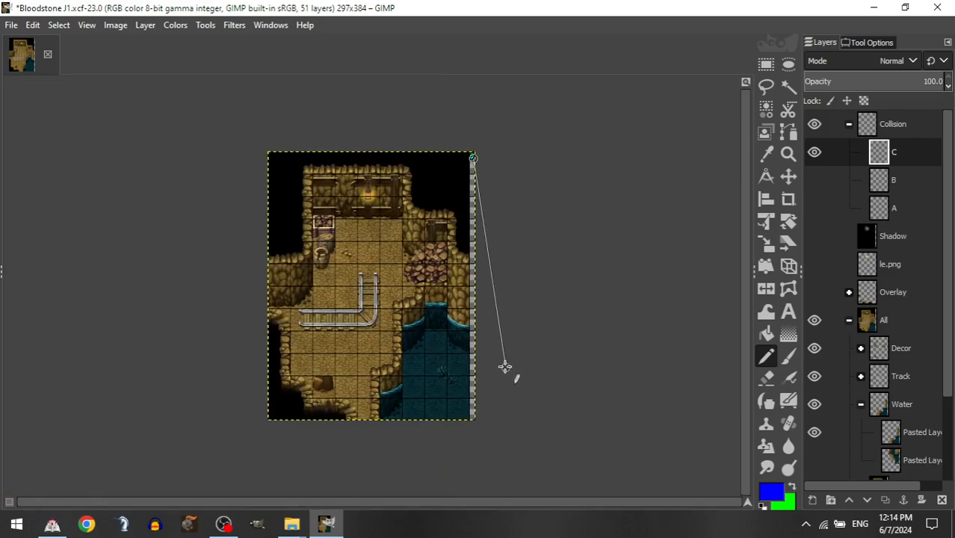
Hide the Resources group, then show the Overlay group and expand it to its pasted layers.
{"action": "scroll", "coordinate": [893, 336], "scroll_direction": "down", "scroll_amount": 3}
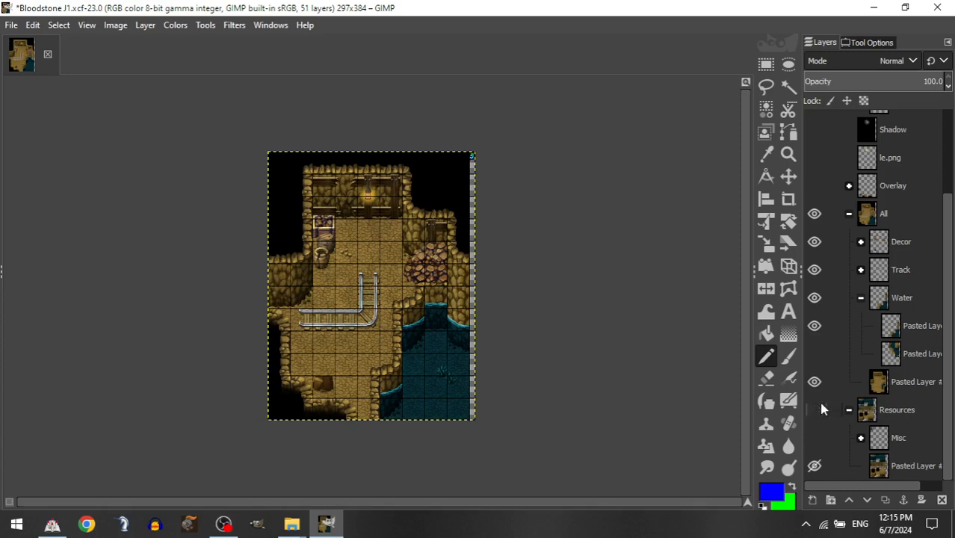
{"action": "scroll", "coordinate": [902, 309], "scroll_direction": "up", "scroll_amount": 3}
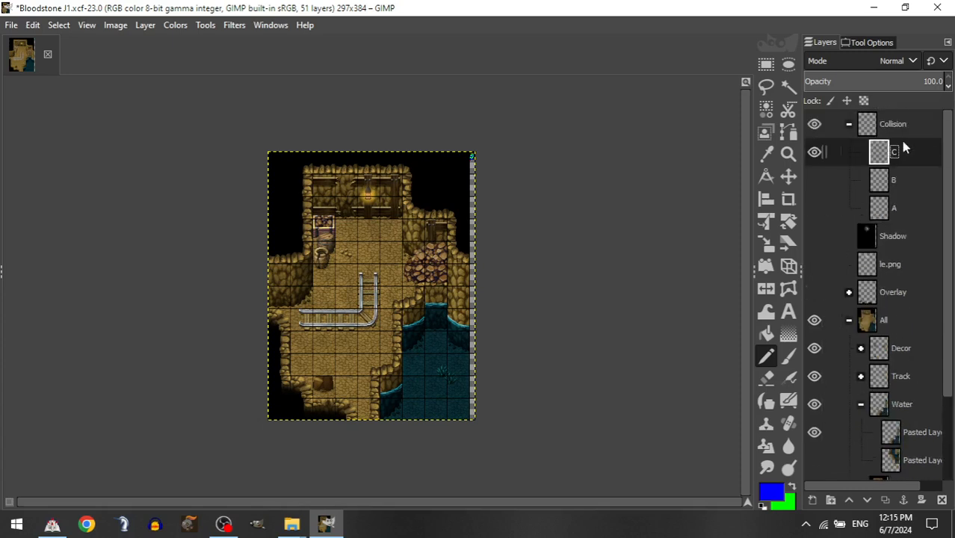
{"action": "left_click", "coordinate": [812, 294]}
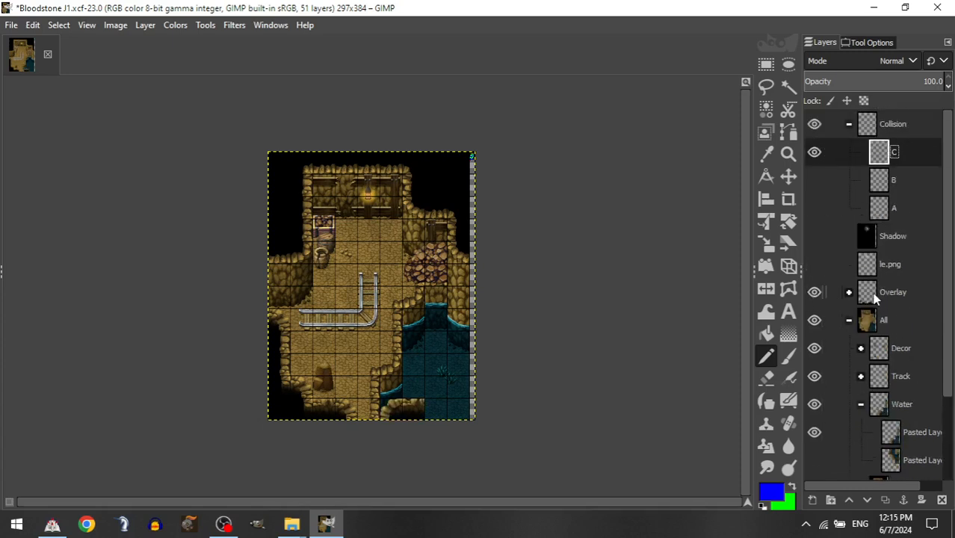
{"action": "left_click", "coordinate": [848, 292]}
{"action": "left_click", "coordinate": [912, 318]}
{"action": "left_click", "coordinate": [899, 341]}
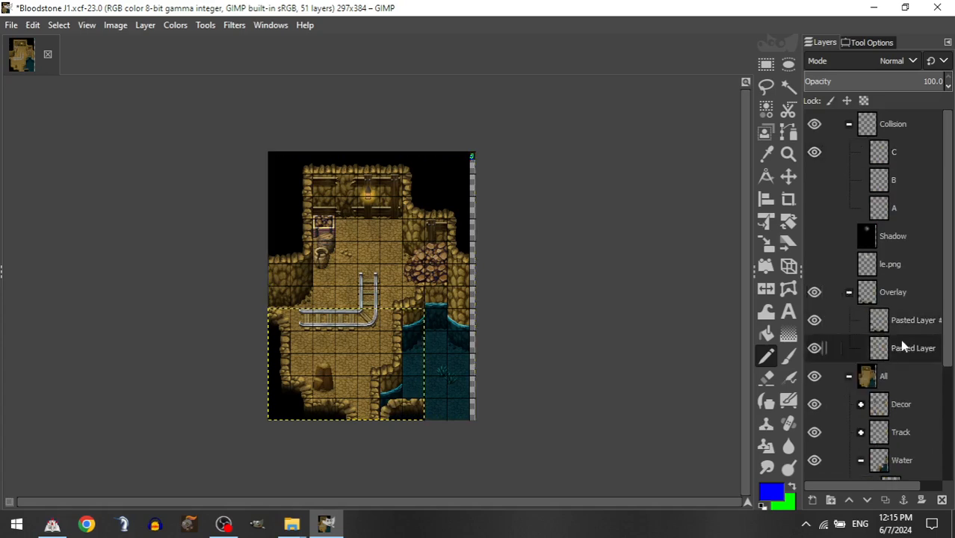
Cut the two rock rim tiles at the pool's bottom edge from the upper overlay layer into a new layer and hide it.
{"action": "left_click", "coordinate": [899, 327]}
{"action": "key", "text": "r"}
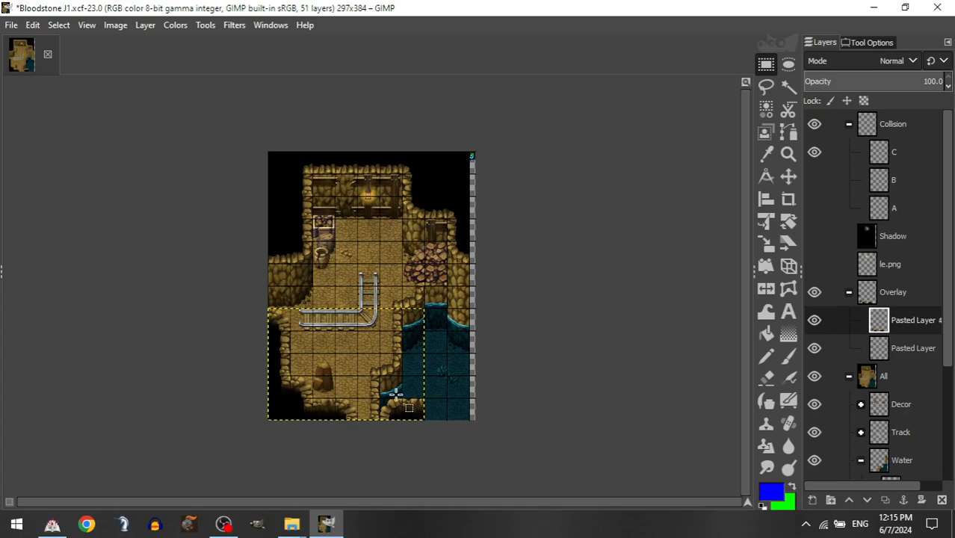
{"action": "key", "text": "ctrl+v"}
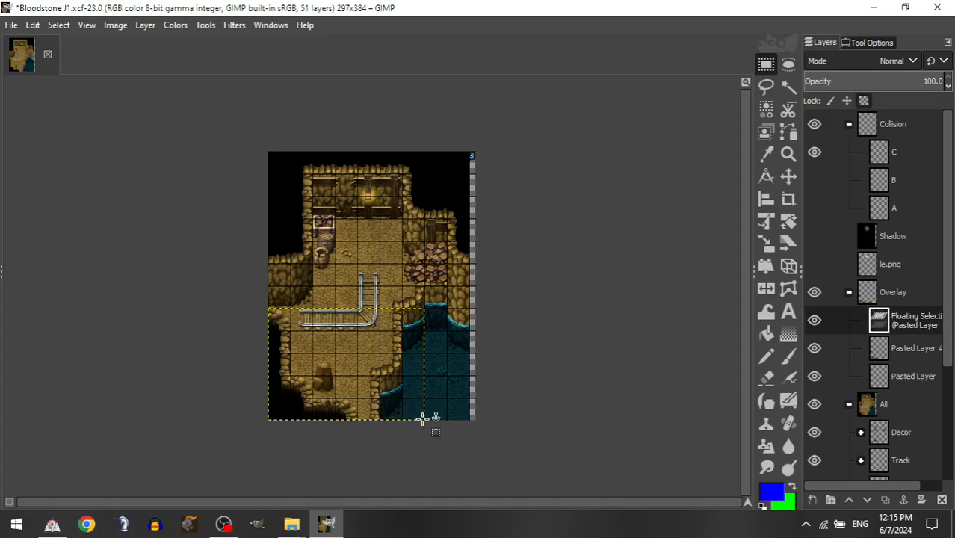
{"action": "key", "text": "shift+ctrl+n"}
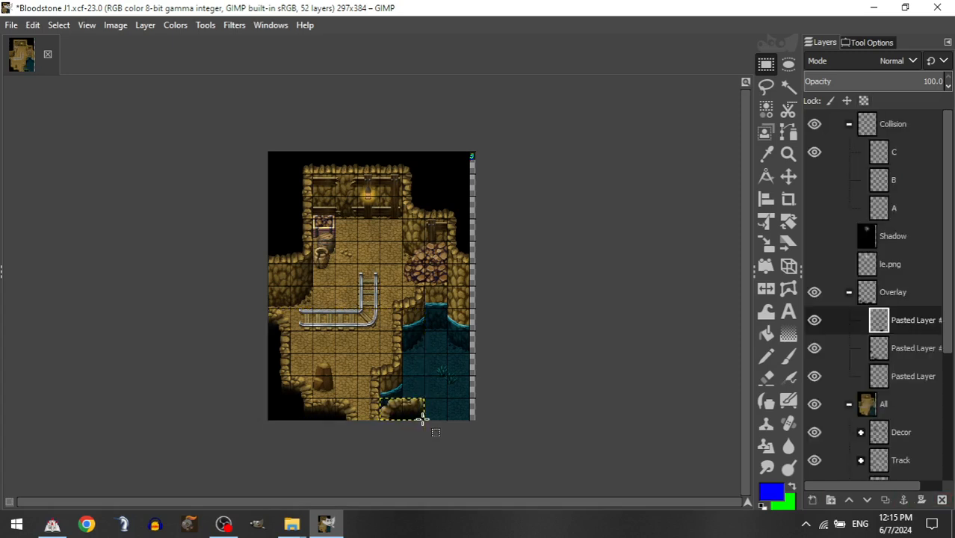
{"action": "left_click", "coordinate": [814, 322]}
{"action": "left_click", "coordinate": [903, 284]}
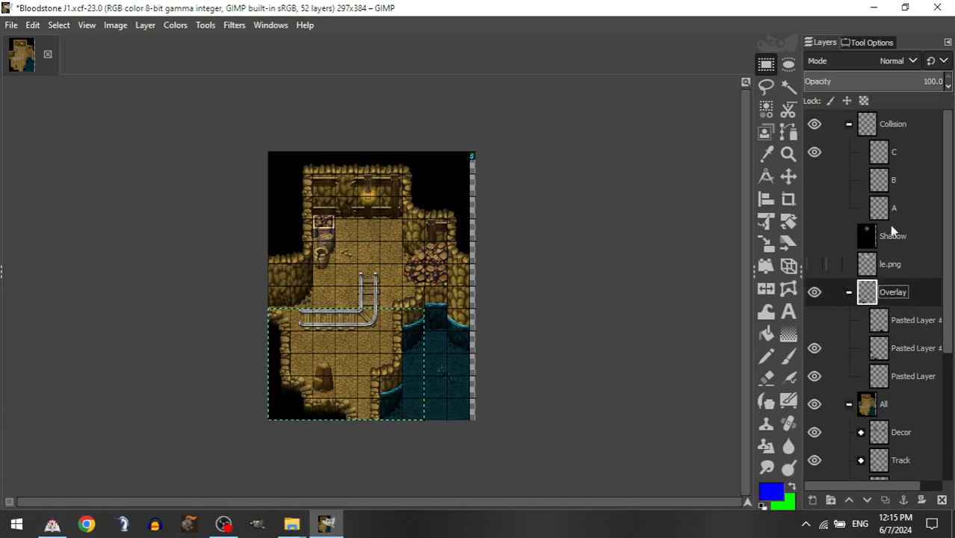
Export the image with the Collision, Overlay and All groups visible as CJ1.png into the BSM folder with the default PNG options.
{"action": "left_click", "coordinate": [887, 127]}
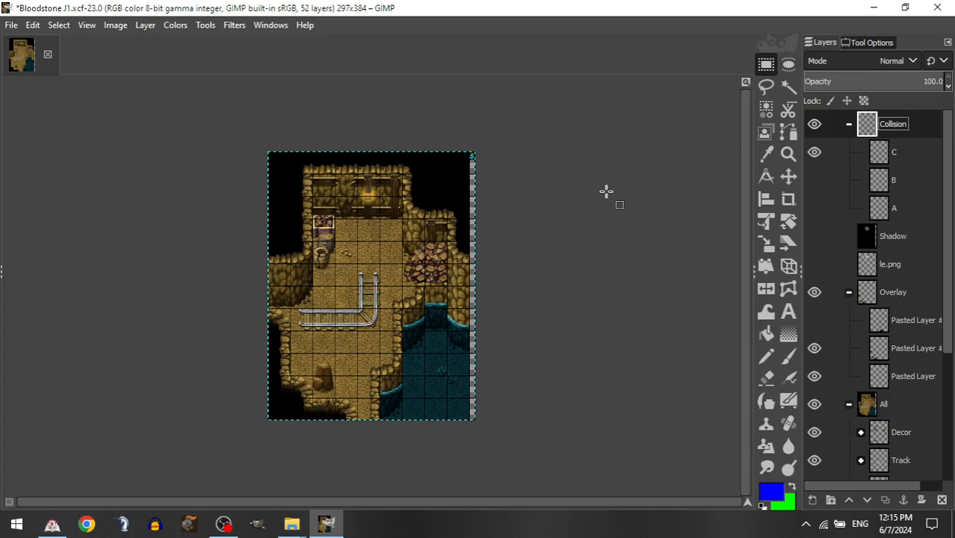
{"action": "key", "text": "ctrl+shift+e"}
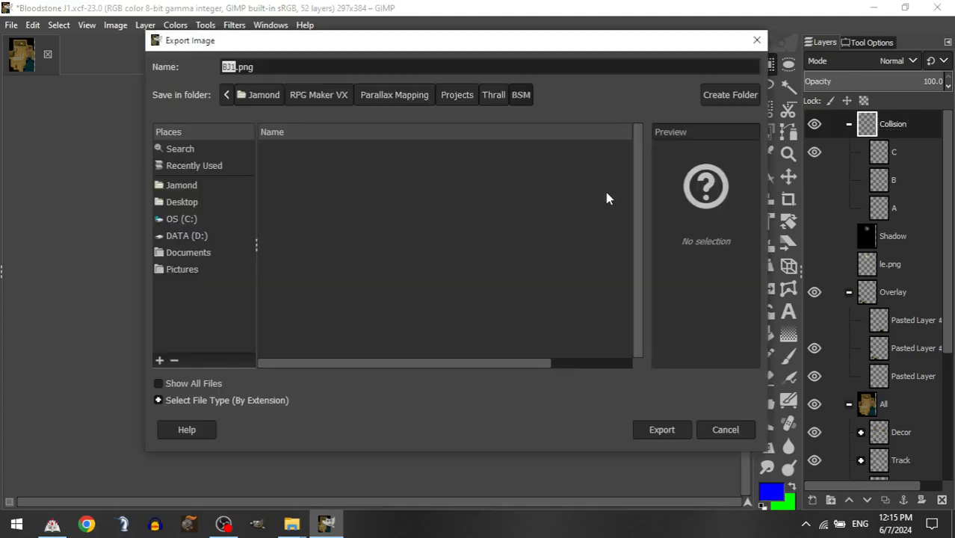
{"action": "type", "text": "C"}
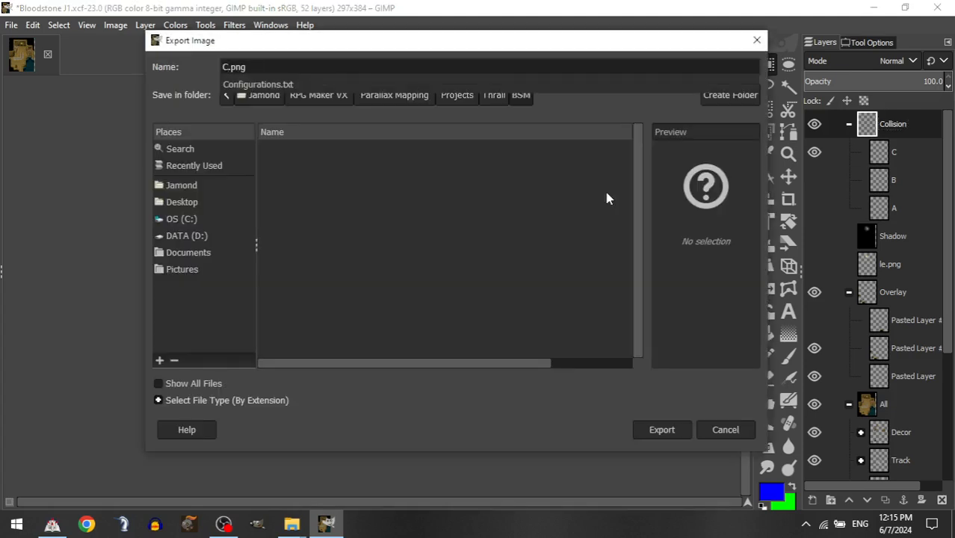
{"action": "type", "text": "l"}
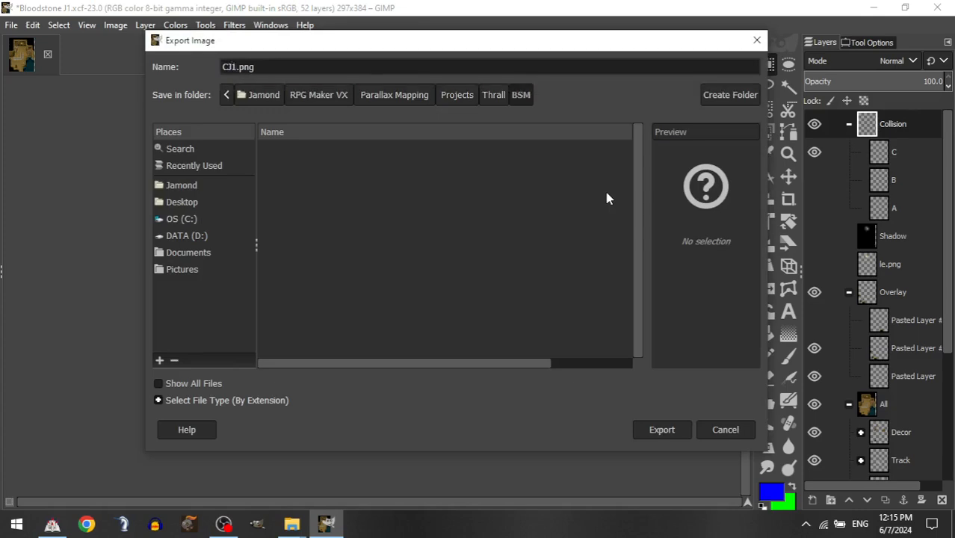
{"action": "key", "text": "Return"}
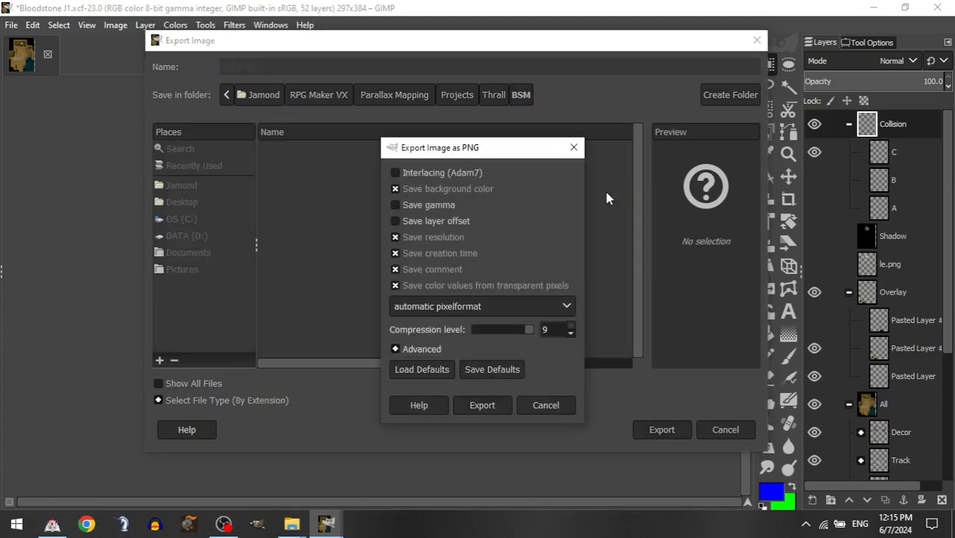
{"action": "key", "text": "Return"}
In File Explorer, move CJ1.png from the Thrall BSM project folder into the J folder of Ground, and open the Overlay rooms folder.
{"action": "left_click", "coordinate": [302, 519]}
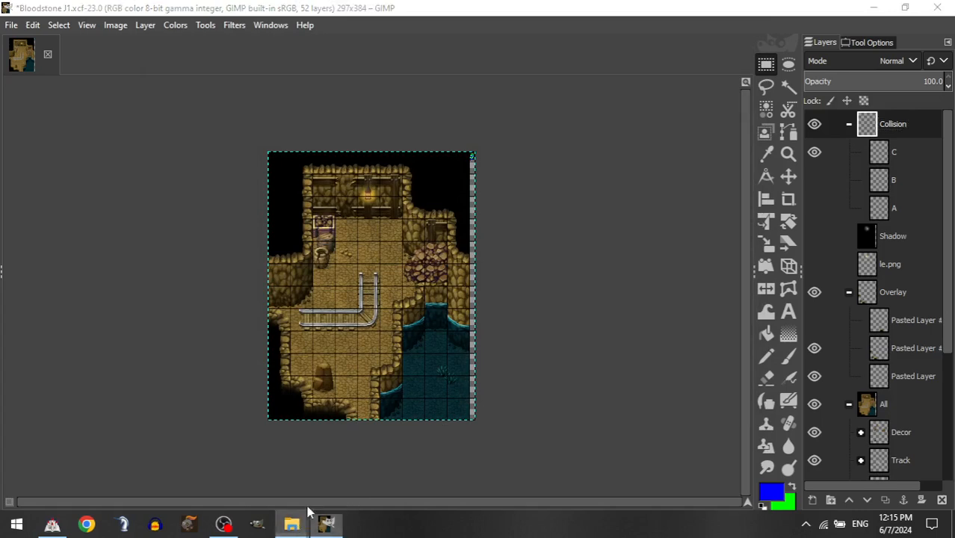
{"action": "left_click", "coordinate": [250, 467]}
{"action": "left_click", "coordinate": [294, 520]}
{"action": "left_click", "coordinate": [336, 465]}
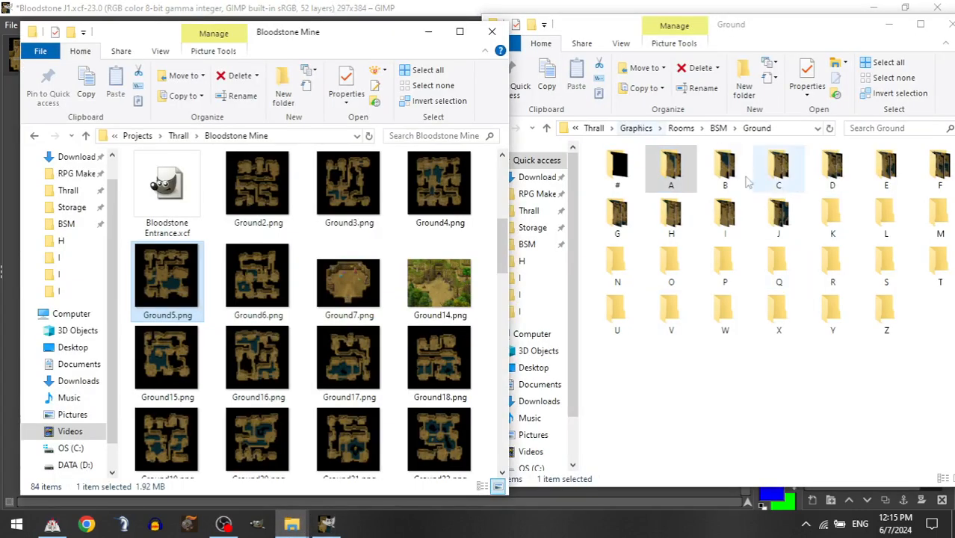
{"action": "left_click", "coordinate": [86, 138]}
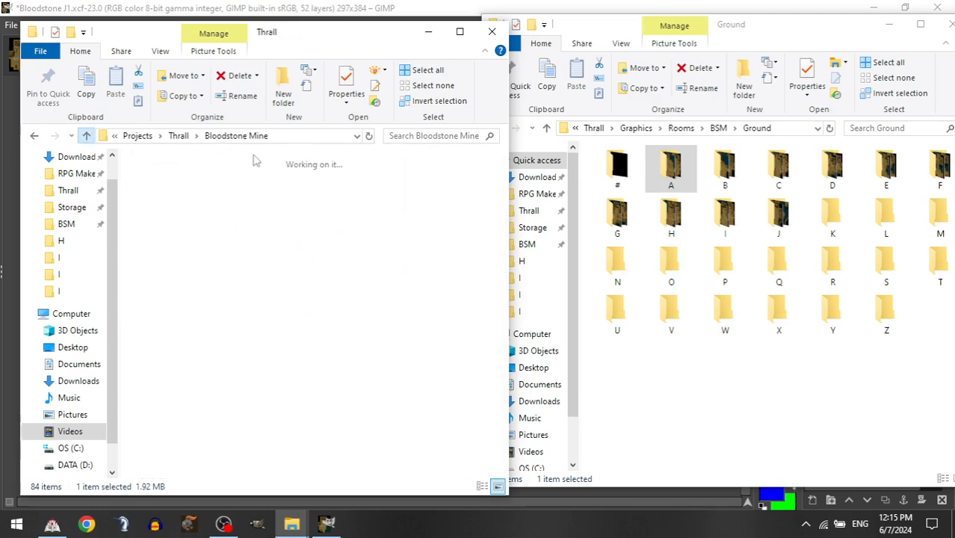
{"action": "double_click", "coordinate": [215, 186]}
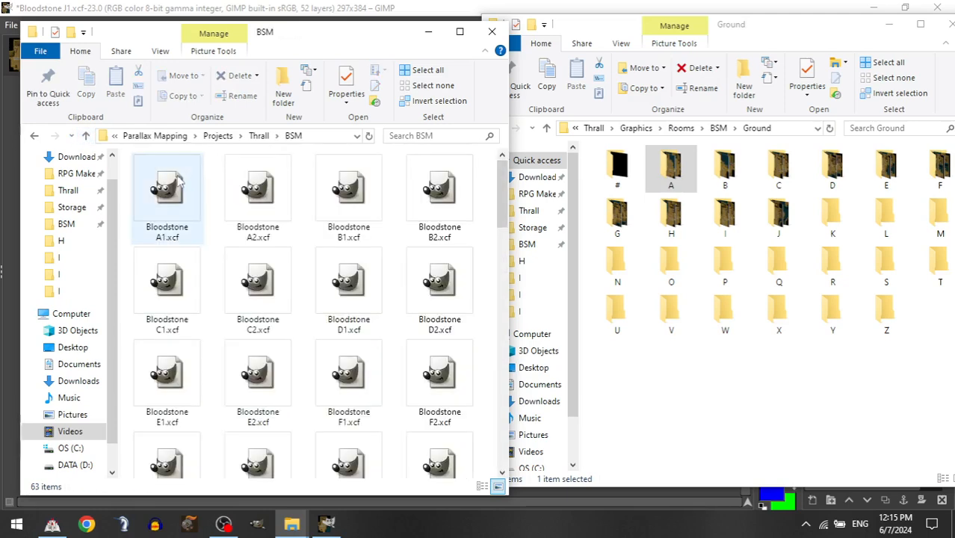
{"action": "scroll", "coordinate": [261, 239], "scroll_direction": "down", "scroll_amount": 15}
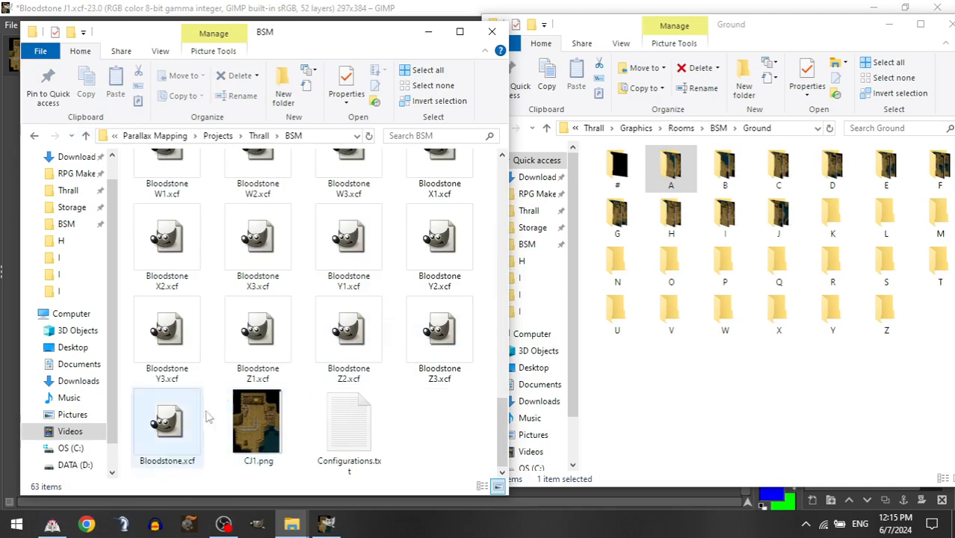
{"action": "left_click_drag", "start_coordinate": [258, 418], "coordinate": [725, 217]}
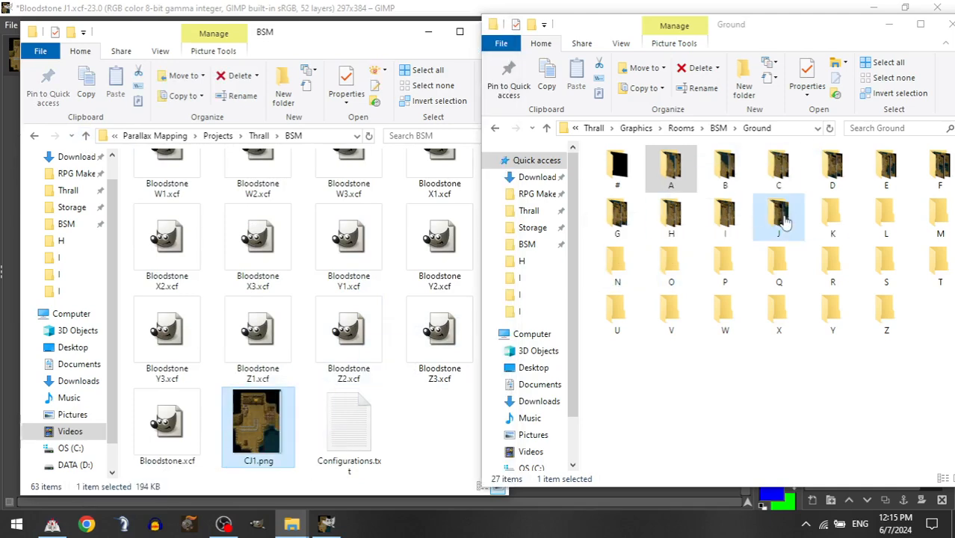
{"action": "left_click", "coordinate": [547, 128]}
{"action": "double_click", "coordinate": [792, 189]}
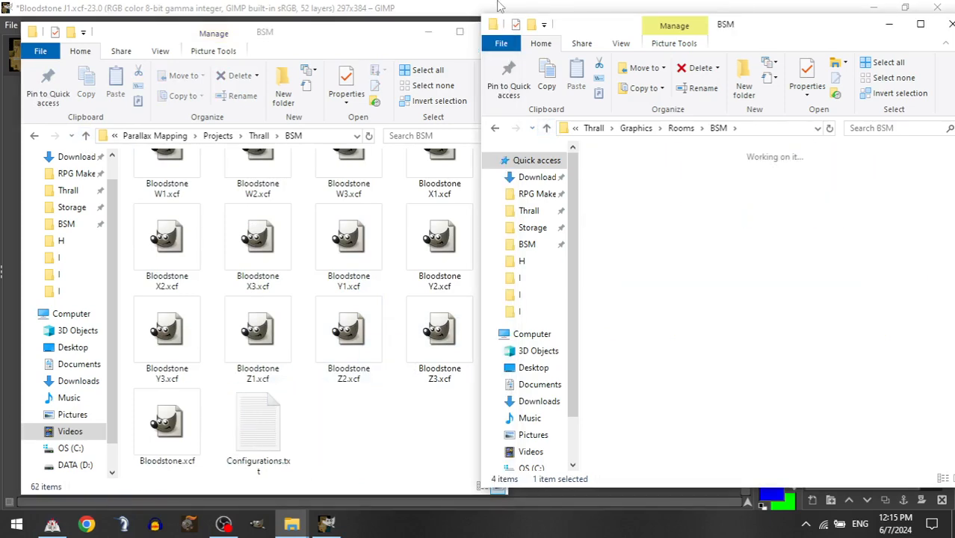
Back in GIMP, hide the All and Collision groups and export the remaining overlay as CJ1.png.
{"action": "left_click", "coordinate": [499, 5]}
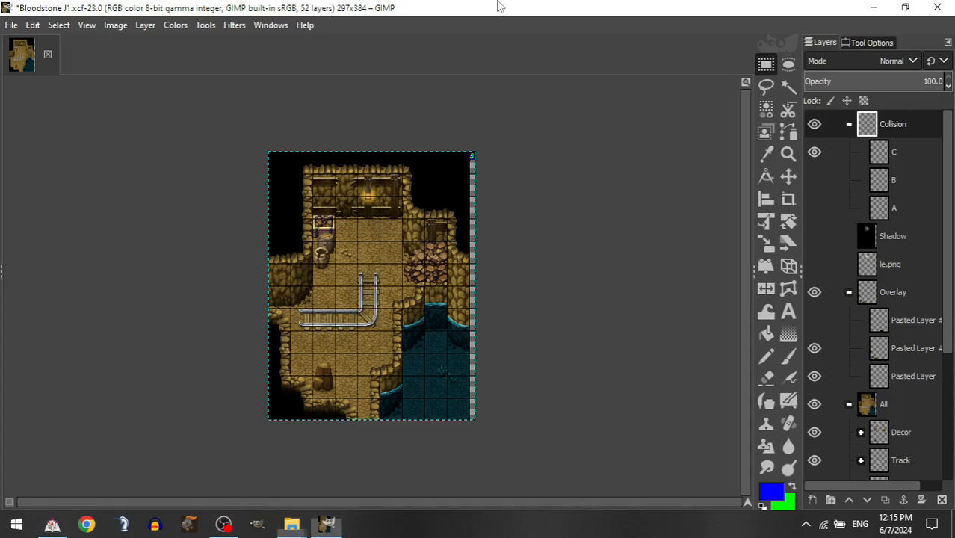
{"action": "left_click", "coordinate": [815, 405]}
{"action": "left_click", "coordinate": [814, 124]}
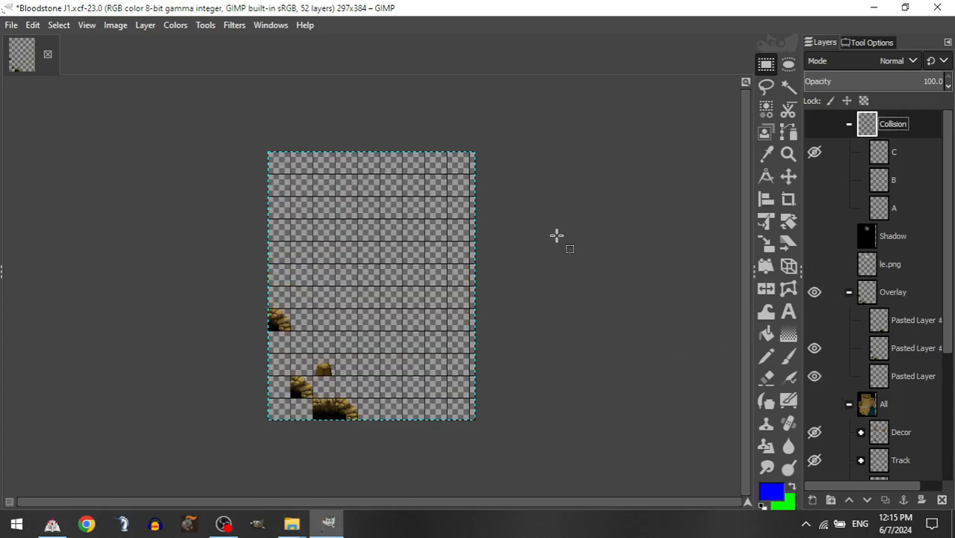
{"action": "key", "text": "ctrl+shift+e"}
{"action": "key", "text": "Return"}
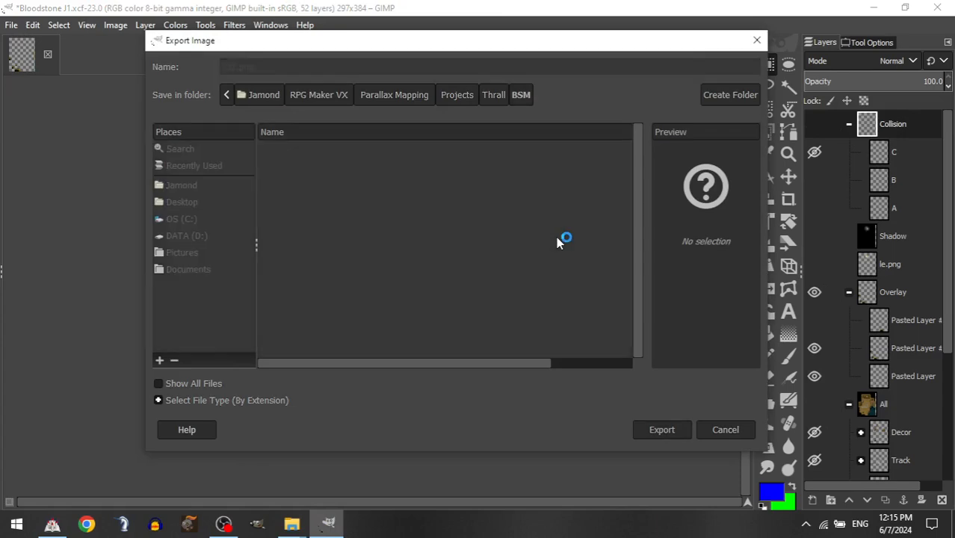
{"action": "key", "text": "Return"}
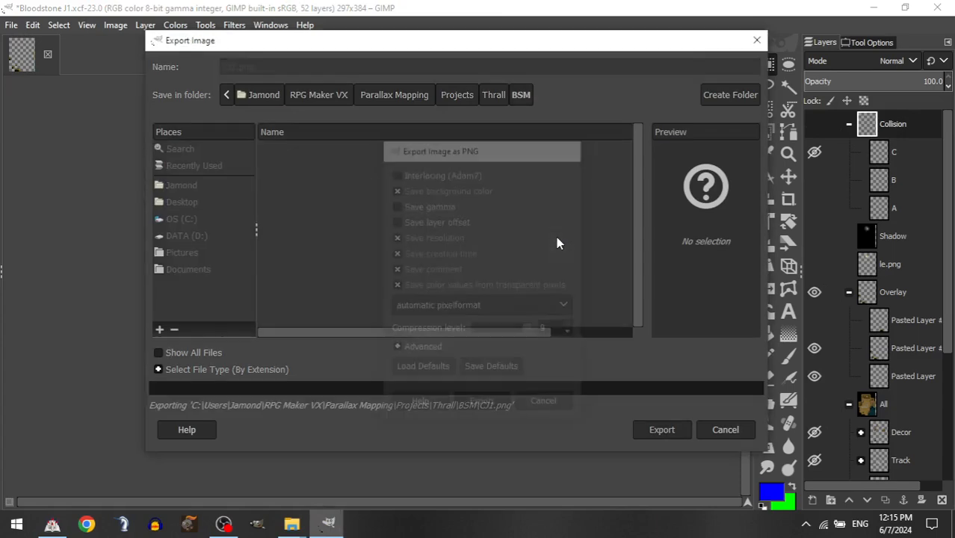
In File Explorer, move the overlay's CJ1.png into the J folder of Overlay, and open the Light rooms folder.
{"action": "left_click", "coordinate": [297, 527]}
{"action": "left_click", "coordinate": [340, 474]}
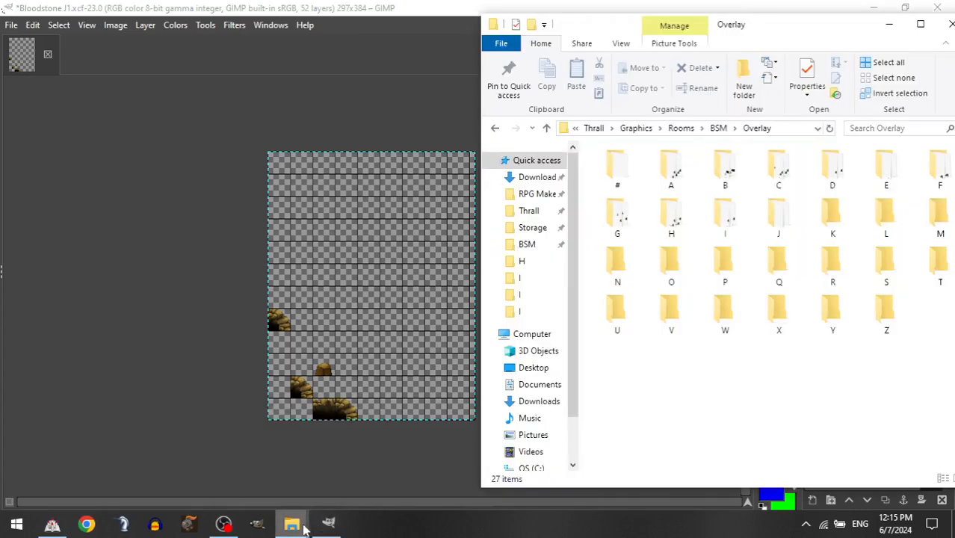
{"action": "left_click", "coordinate": [301, 528]}
{"action": "left_click", "coordinate": [271, 471]}
{"action": "left_click_drag", "start_coordinate": [271, 434], "coordinate": [739, 217]}
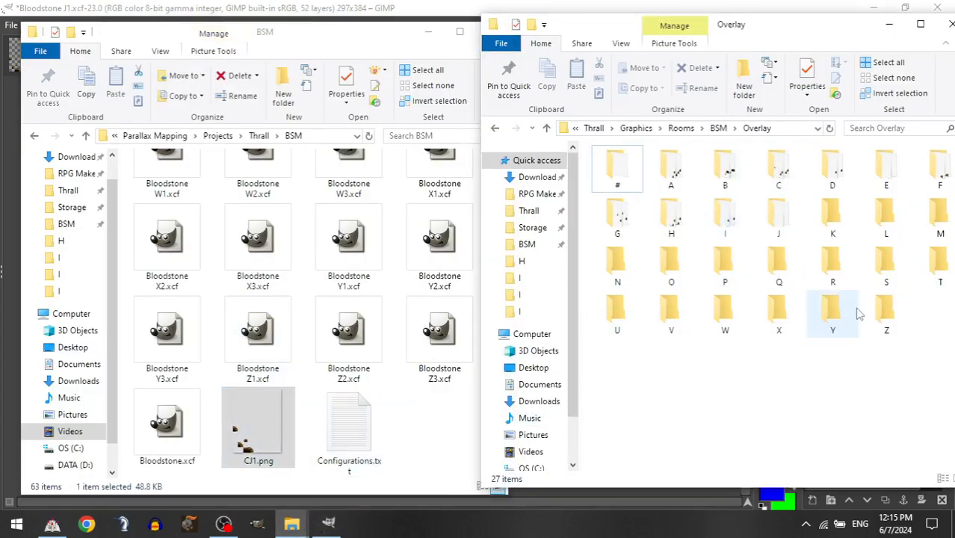
{"action": "left_click", "coordinate": [545, 129]}
{"action": "double_click", "coordinate": [701, 186]}
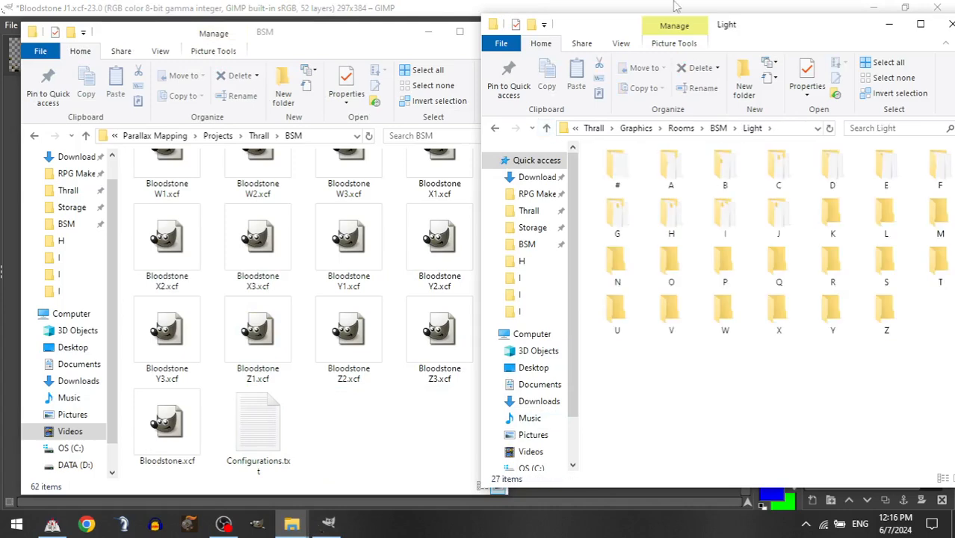
Back in GIMP, hide the Overlay group, show the le.png light layer and export it alone as CJ1.png.
{"action": "key", "text": "alt+Tab"}
{"action": "left_click", "coordinate": [814, 292]}
{"action": "left_click", "coordinate": [815, 263]}
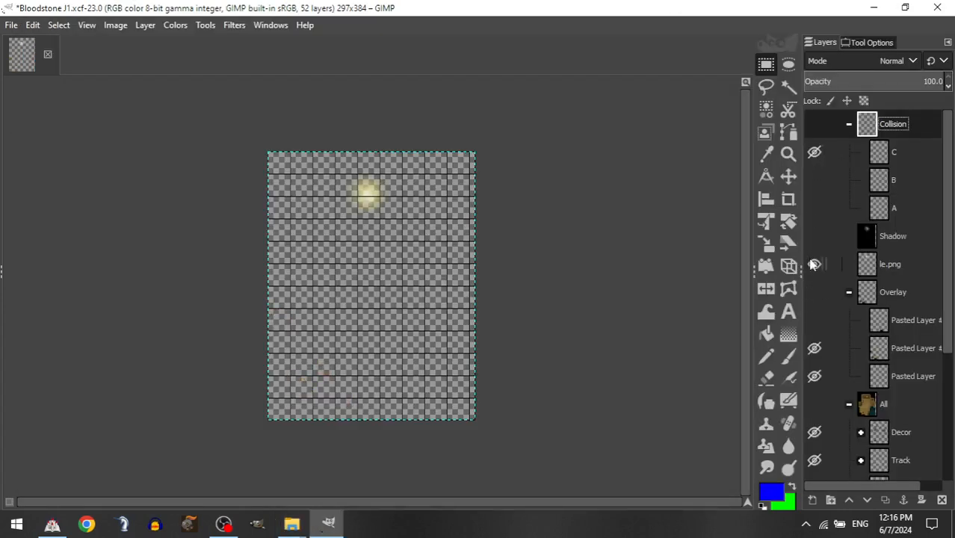
{"action": "left_click", "coordinate": [815, 403]}
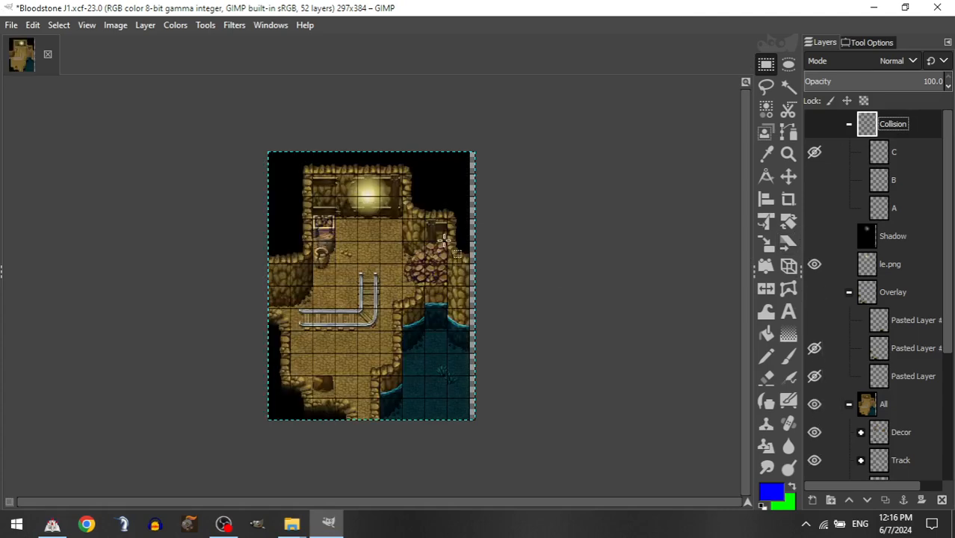
{"action": "left_click", "coordinate": [814, 404]}
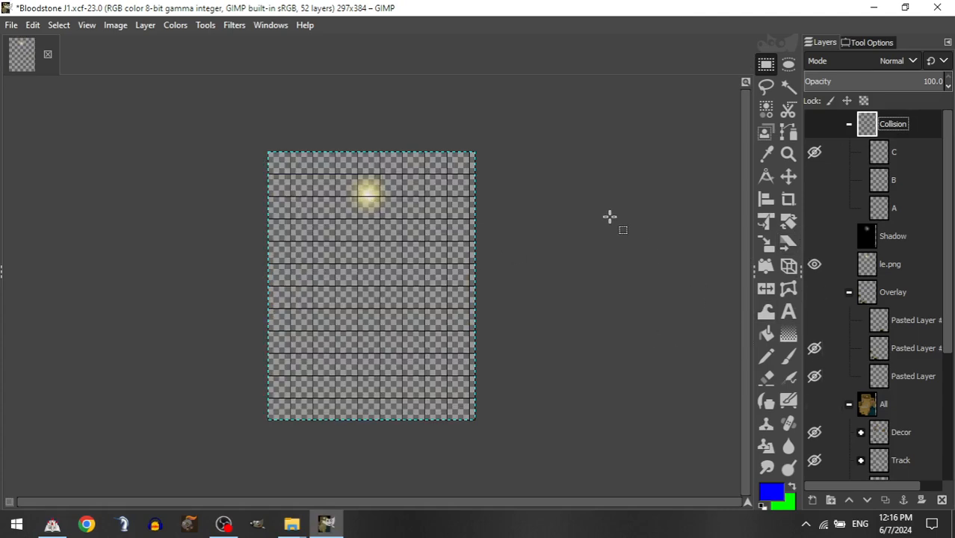
{"action": "key", "text": "ctrl+shift+e"}
{"action": "key", "text": "Return"}
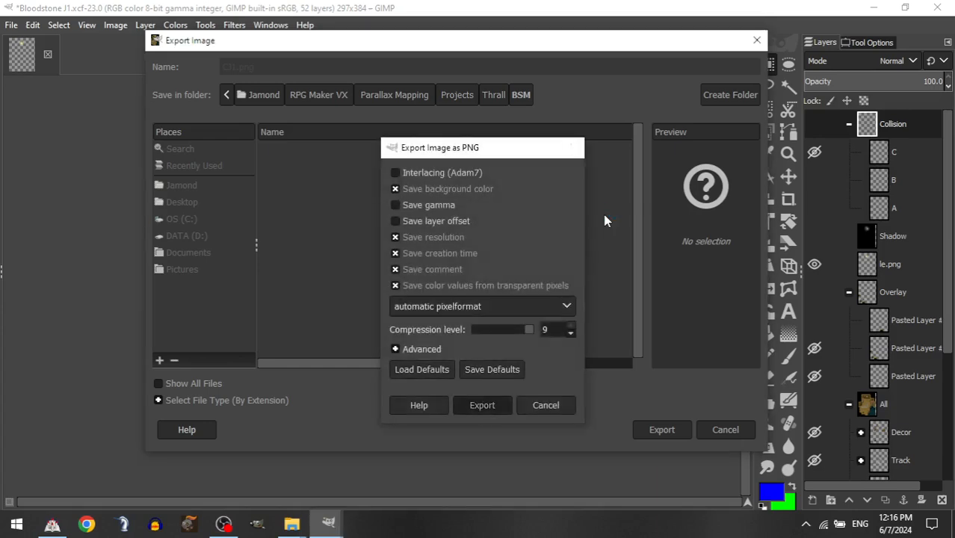
{"action": "key", "text": "Return"}
In File Explorer, move the light's CJ1.png into the J folder of Light, and open the Shadow rooms folder.
{"action": "left_click", "coordinate": [292, 523]}
{"action": "mouse_move", "coordinate": [293, 515]}
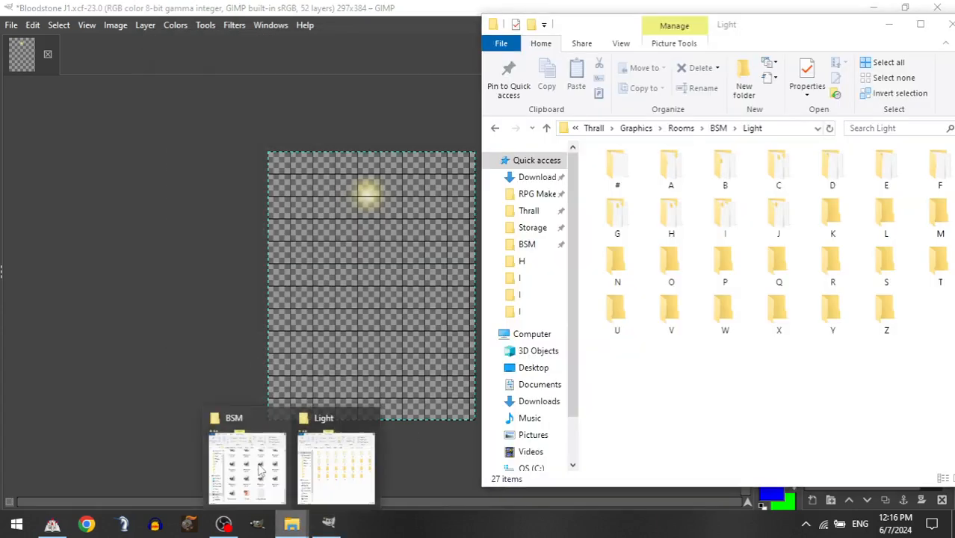
{"action": "left_click", "coordinate": [256, 464]}
{"action": "left_click_drag", "start_coordinate": [258, 432], "coordinate": [785, 213]}
{"action": "left_click", "coordinate": [543, 129]}
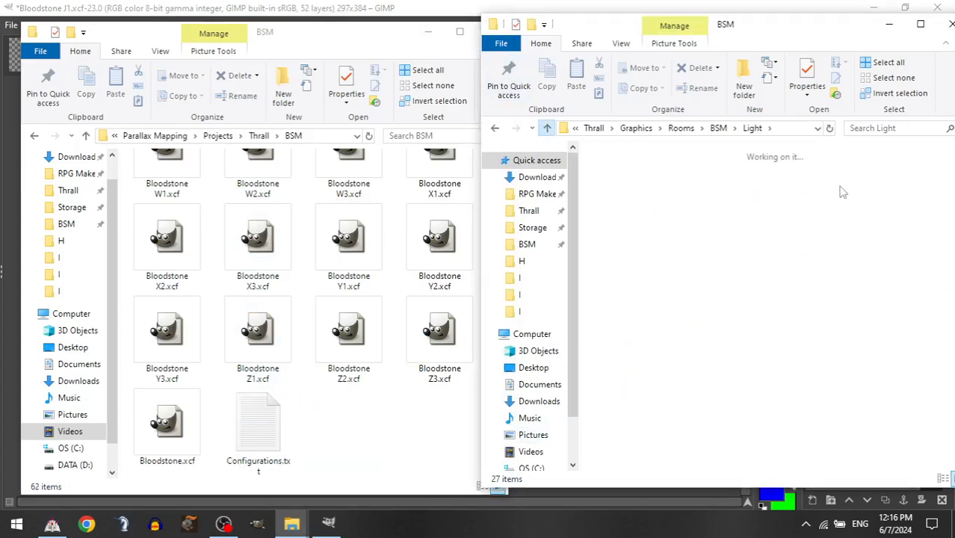
{"action": "double_click", "coordinate": [850, 181]}
Back in GIMP, hide the le.png layer, show the Shadow layer and export it as CJ1.png.
{"action": "left_click", "coordinate": [657, 6]}
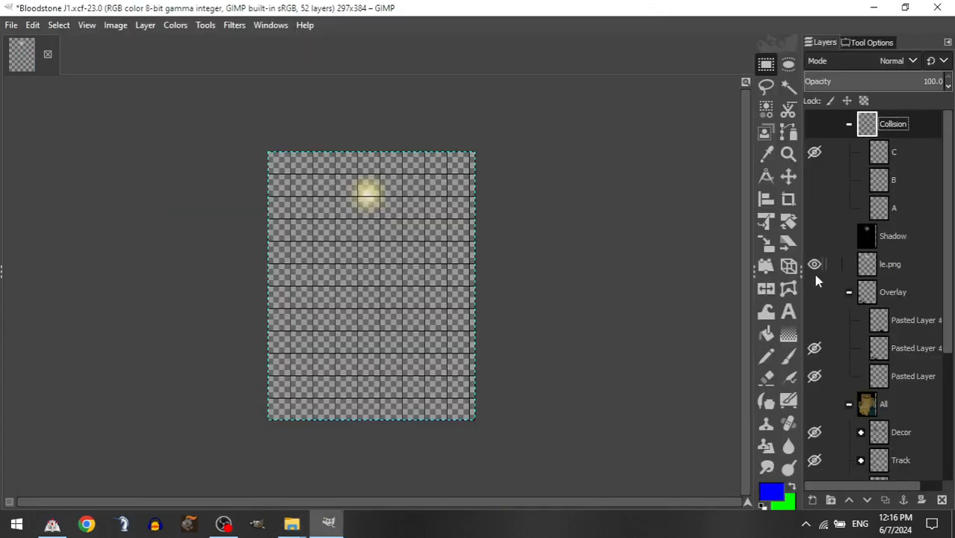
{"action": "left_click", "coordinate": [815, 236]}
{"action": "key", "text": "ctrl+shift+e"}
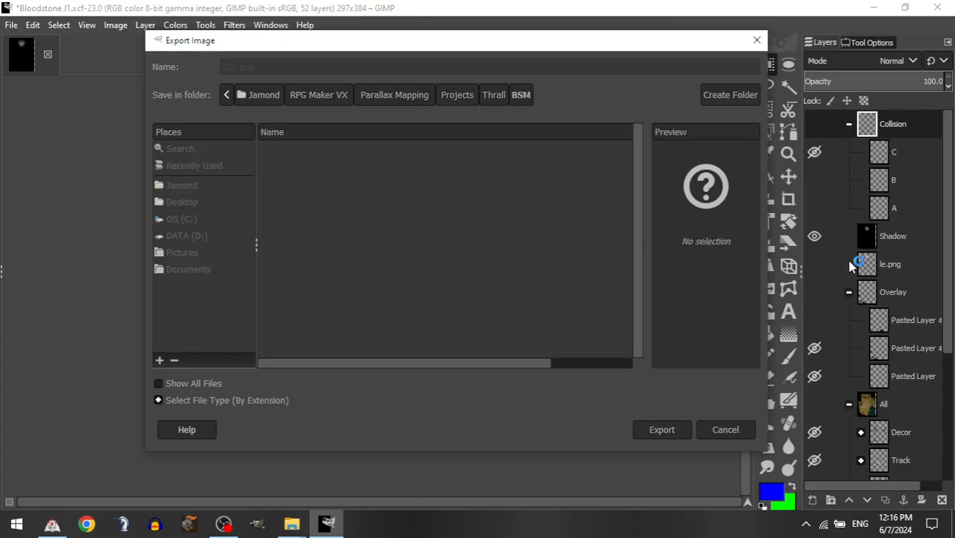
{"action": "key", "text": "Return"}
{"action": "key", "text": "Return"}
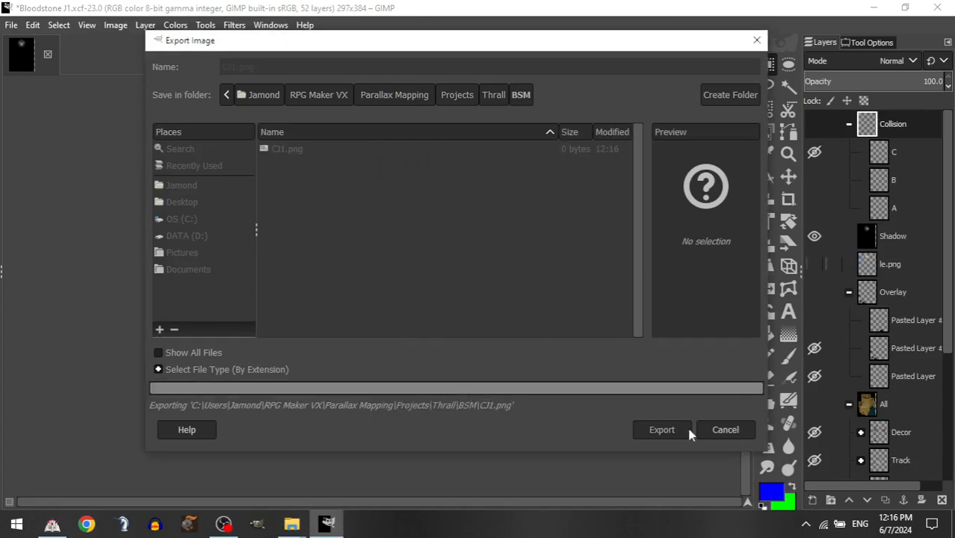
In File Explorer, move the shadow's CJ1.png from the BSM project folder into the J folder of Shadow.
{"action": "left_click", "coordinate": [299, 532]}
{"action": "left_click", "coordinate": [335, 476]}
{"action": "left_click", "coordinate": [294, 526]}
{"action": "left_click", "coordinate": [276, 458]}
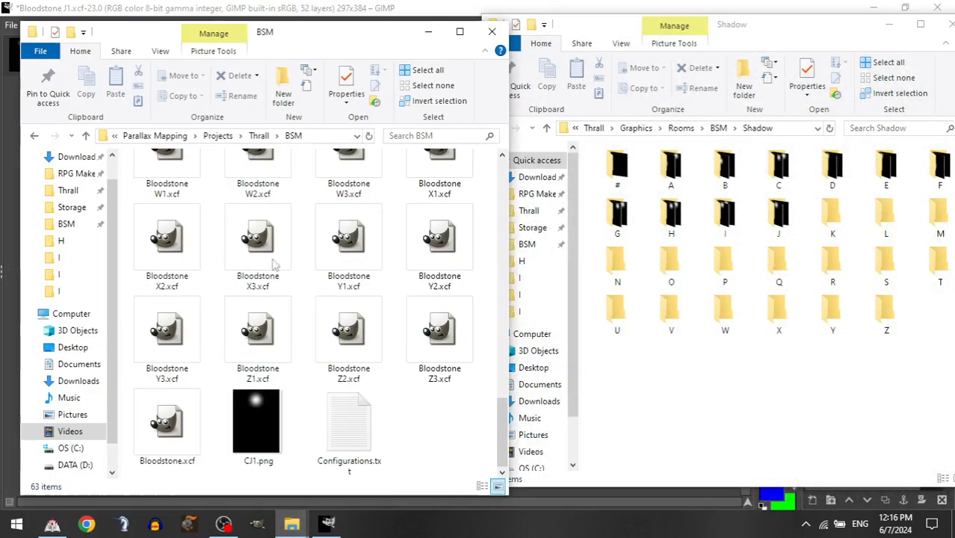
{"action": "left_click_drag", "start_coordinate": [251, 433], "coordinate": [779, 218]}
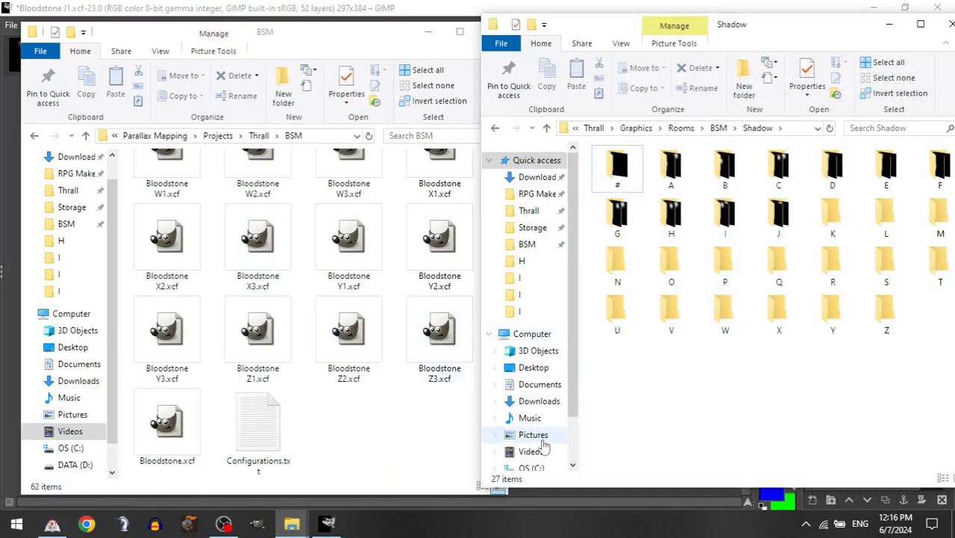
Switch to RPG Maker VX, open the Script Editor and set the testing room in the Procedural Dungeon Gen. script to "J".
{"action": "left_click", "coordinate": [414, 7]}
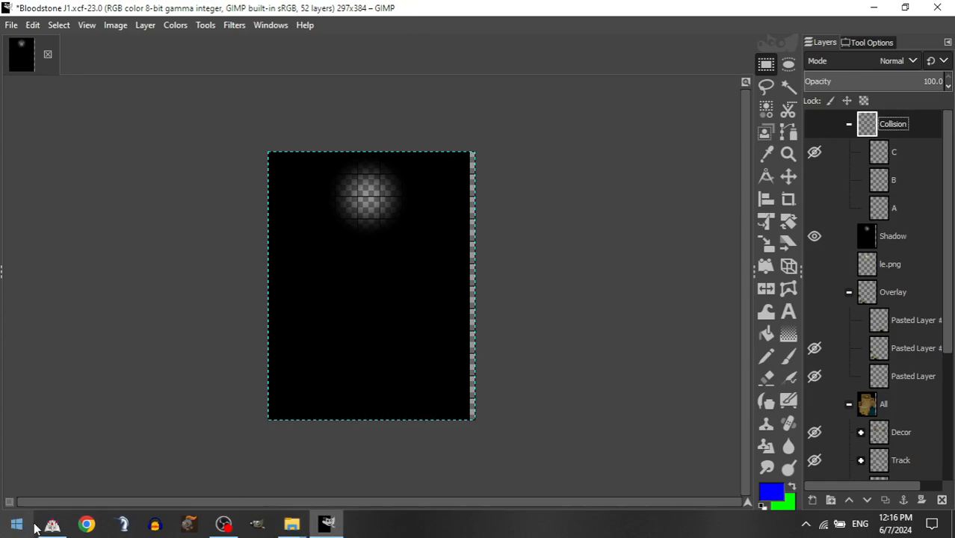
{"action": "mouse_move", "coordinate": [43, 528]}
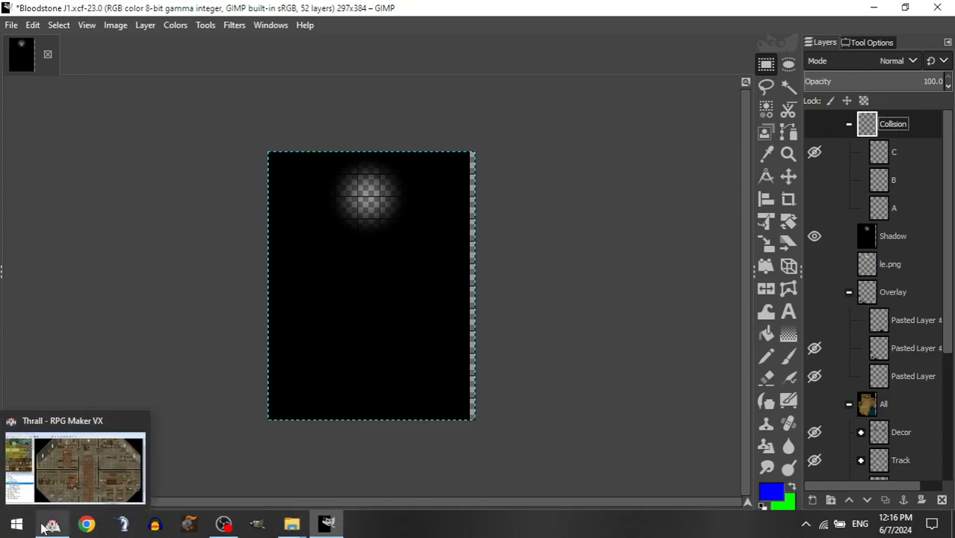
{"action": "left_click", "coordinate": [59, 484]}
{"action": "left_click", "coordinate": [440, 45]}
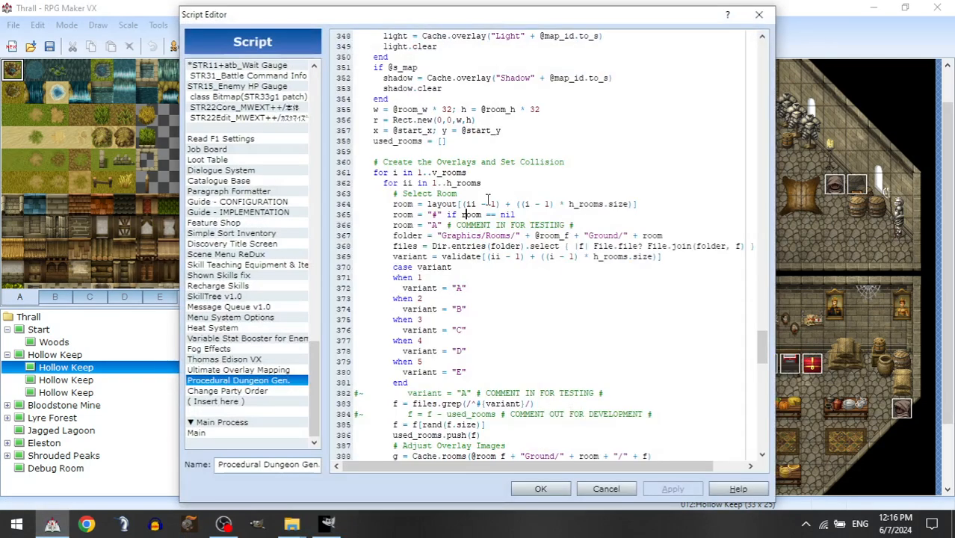
{"action": "key", "text": "BackSpace"}
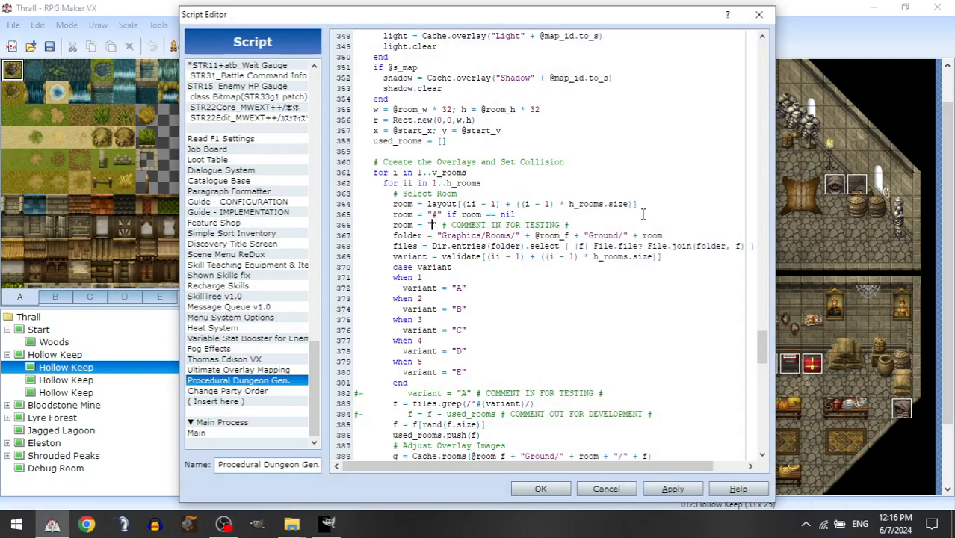
{"action": "type", "text": "J"}
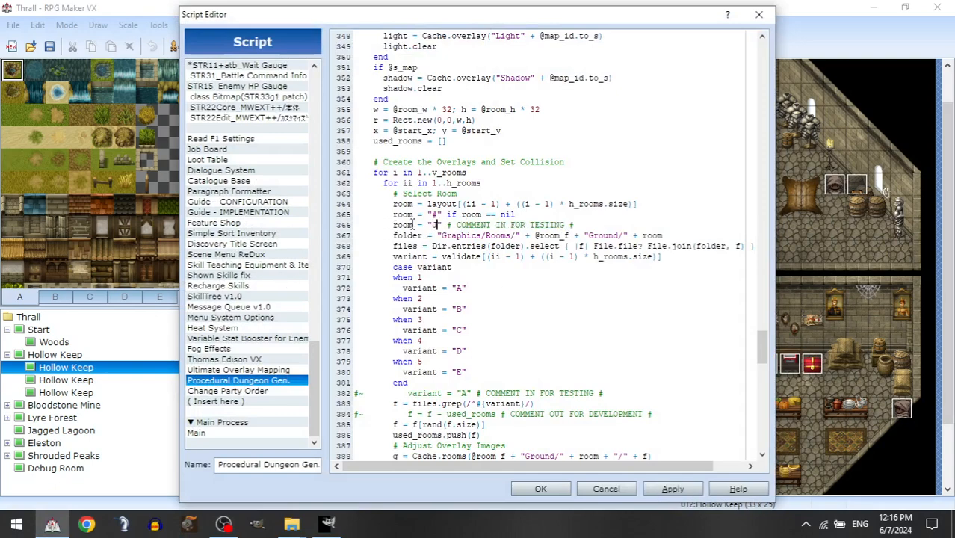
Uncomment the testing line for the room variant, set the variant to "C", and save the script changes.
{"action": "scroll", "coordinate": [411, 224], "scroll_direction": "down", "scroll_amount": 5}
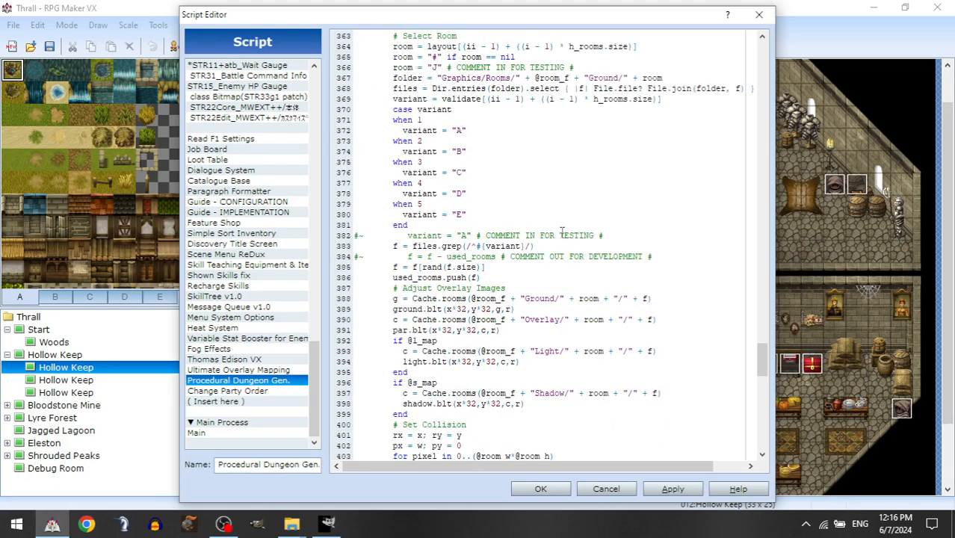
{"action": "key", "text": "ctrl+shift+q"}
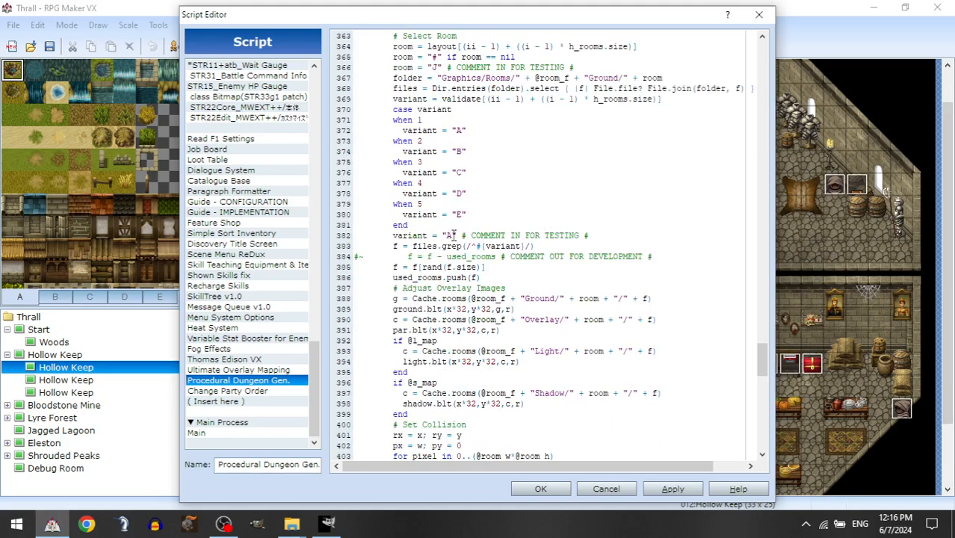
{"action": "type", "text": "C"}
{"action": "left_click", "coordinate": [540, 489]}
Save the project, start a playtest of Thrall and continue from the saved game.
{"action": "left_click", "coordinate": [479, 46]}
{"action": "key", "text": "Return"}
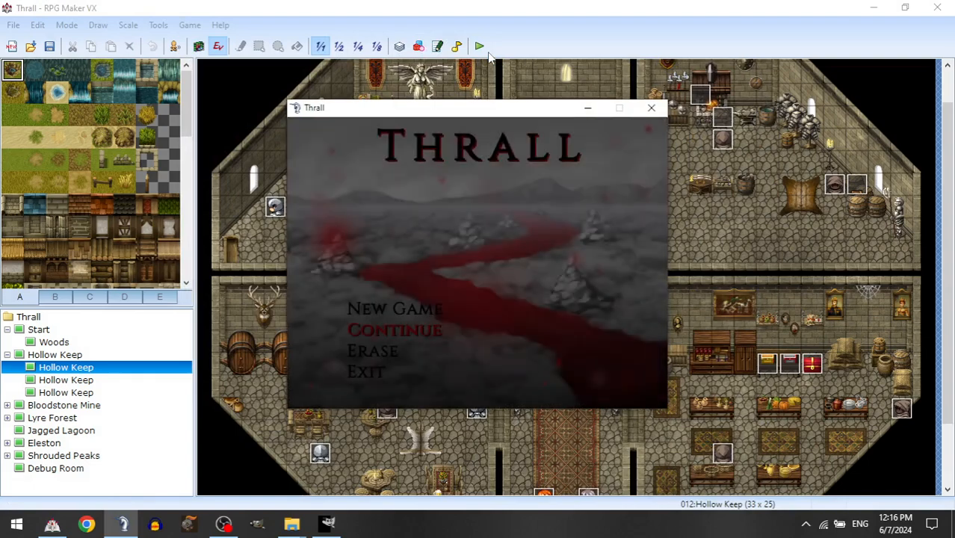
{"action": "key", "text": "Down"}
{"action": "key", "text": "Return"}
{"action": "key", "text": "Return"}
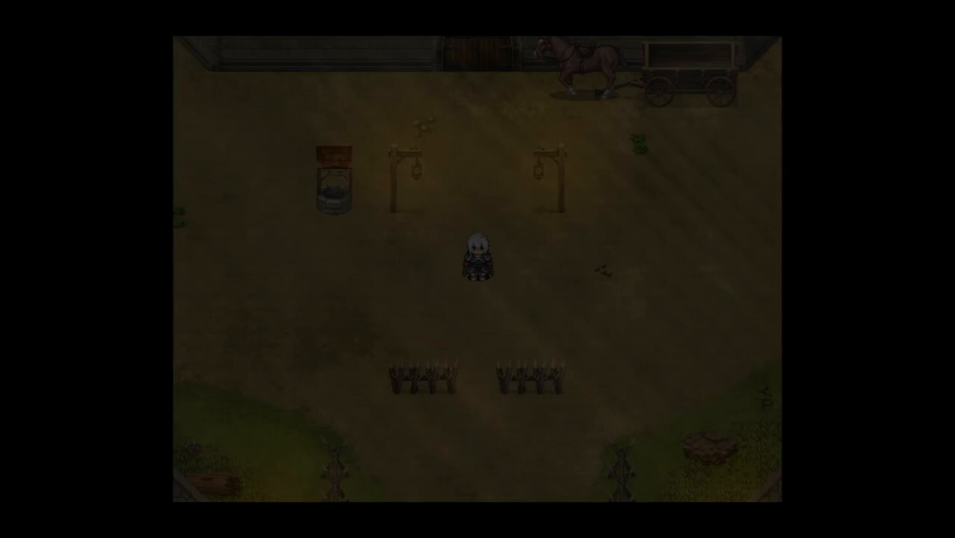
Walk the character to the horse and cart outside the keep and travel to the mine dungeon.
{"action": "key", "text": "Right"}
{"action": "key", "text": "Up"}
{"action": "key", "text": "Right"}
{"action": "key", "text": "Up"}
{"action": "key", "text": "Right"}
{"action": "key", "text": "Up"}
{"action": "key", "text": "Up"}
{"action": "key", "text": "Up"}
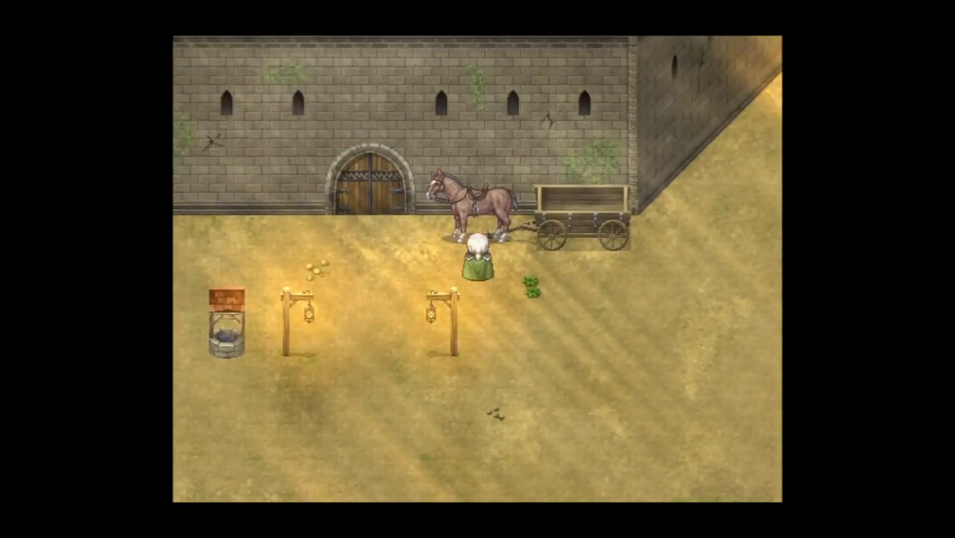
{"action": "key", "text": "Return"}
{"action": "key", "text": "Up"}
{"action": "key", "text": "Return"}
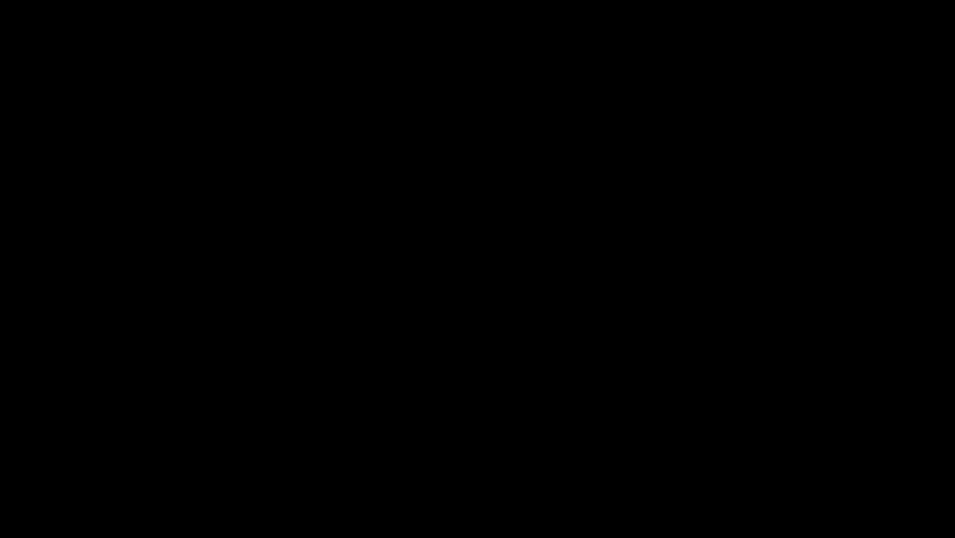
Walk from the rail track down to the room's southwest wall beside the standing rock to test collision.
{"action": "key", "text": "Up"}
{"action": "key", "text": "Up"}
{"action": "key", "text": "Right"}
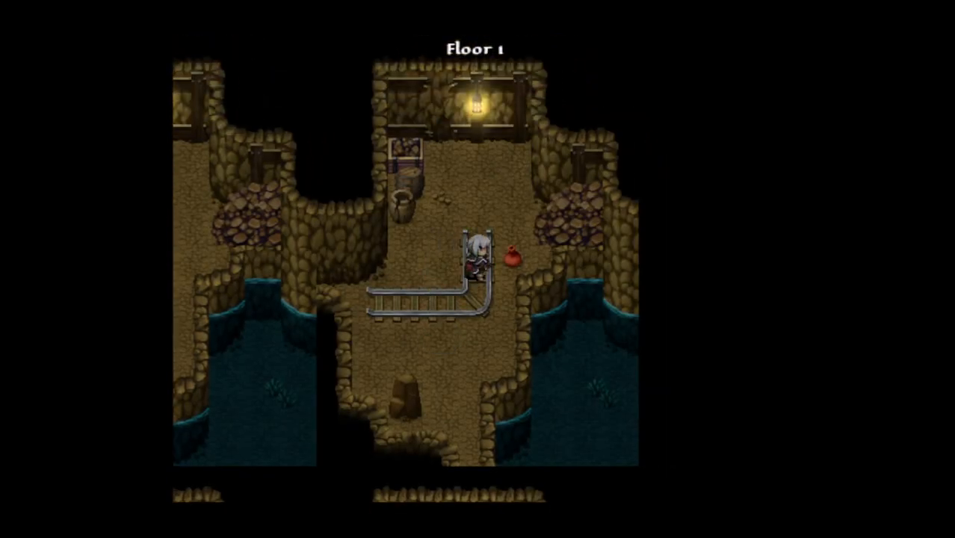
{"action": "key", "text": "Left"}
{"action": "key", "text": "Down"}
{"action": "key", "text": "Down"}
{"action": "key", "text": "Right"}
{"action": "key", "text": "Right"}
{"action": "key", "text": "Down"}
{"action": "key", "text": "Left"}
{"action": "key", "text": "Left"}
{"action": "key", "text": "Left"}
{"action": "key", "text": "Left"}
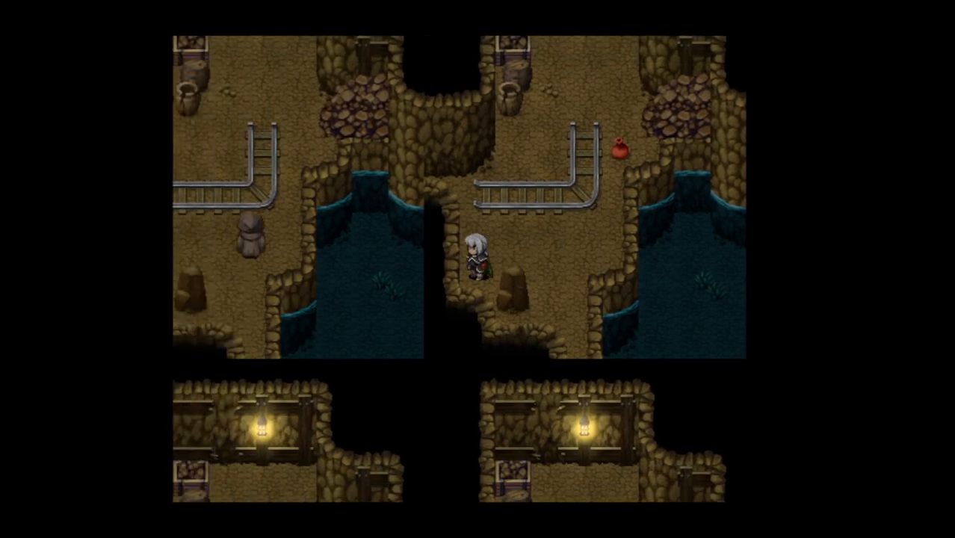
Walk along the horizontal rail track to its western end and check the opening there.
{"action": "key", "text": "Up"}
{"action": "key", "text": "Up"}
{"action": "key", "text": "Right"}
{"action": "key", "text": "Right"}
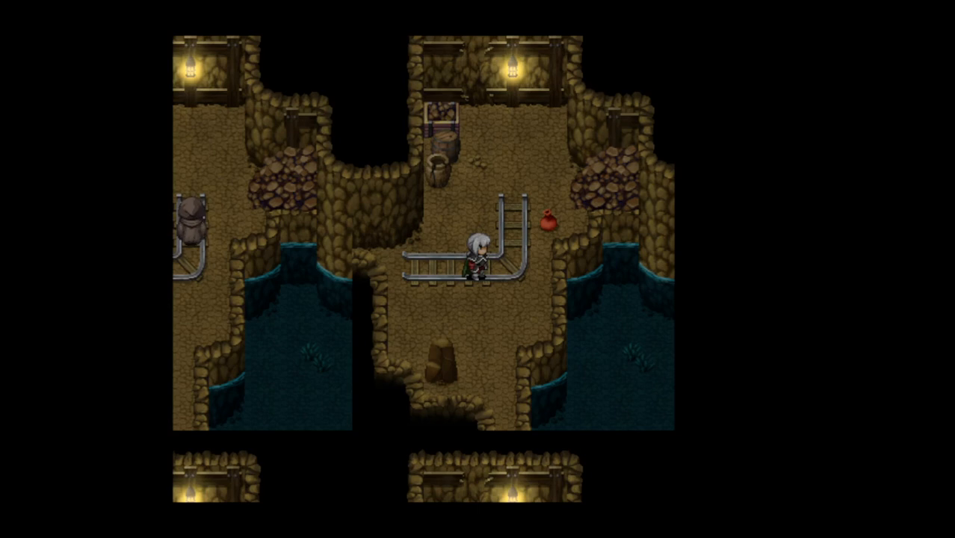
{"action": "key", "text": "Left"}
{"action": "key", "text": "Left"}
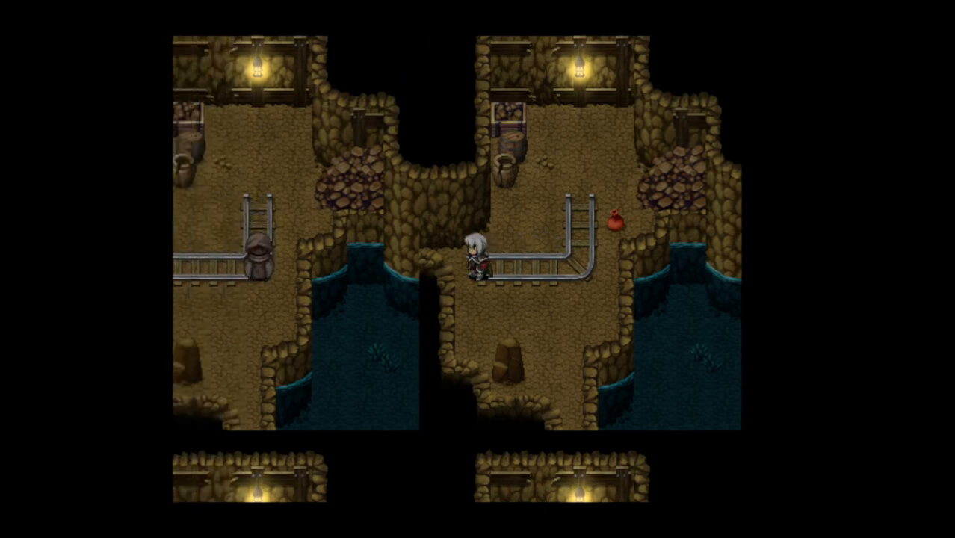
Walk across the room to the eastern wall and test the collision along the water's edge.
{"action": "key", "text": "Right"}
{"action": "key", "text": "Right"}
{"action": "key", "text": "Down"}
{"action": "key", "text": "Down"}
{"action": "key", "text": "Right"}
{"action": "key", "text": "Up"}
{"action": "key", "text": "Right"}
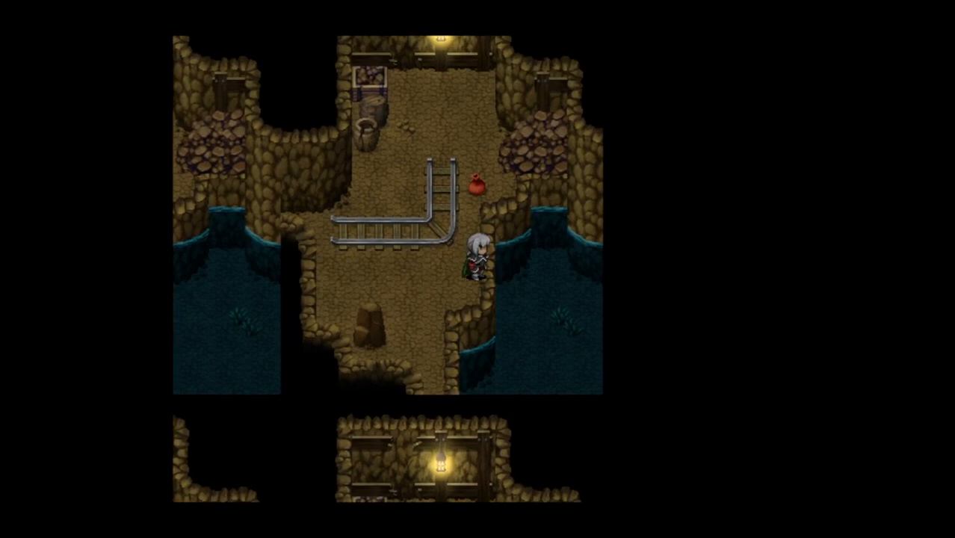
Walk up past the rails and test the collision around the ore cart, barrel and pot near the northern wall.
{"action": "key", "text": "Up"}
{"action": "key", "text": "Left"}
{"action": "key", "text": "Left"}
{"action": "key", "text": "Left"}
{"action": "key", "text": "Right"}
{"action": "key", "text": "Up"}
{"action": "key", "text": "Up"}
{"action": "key", "text": "Up"}
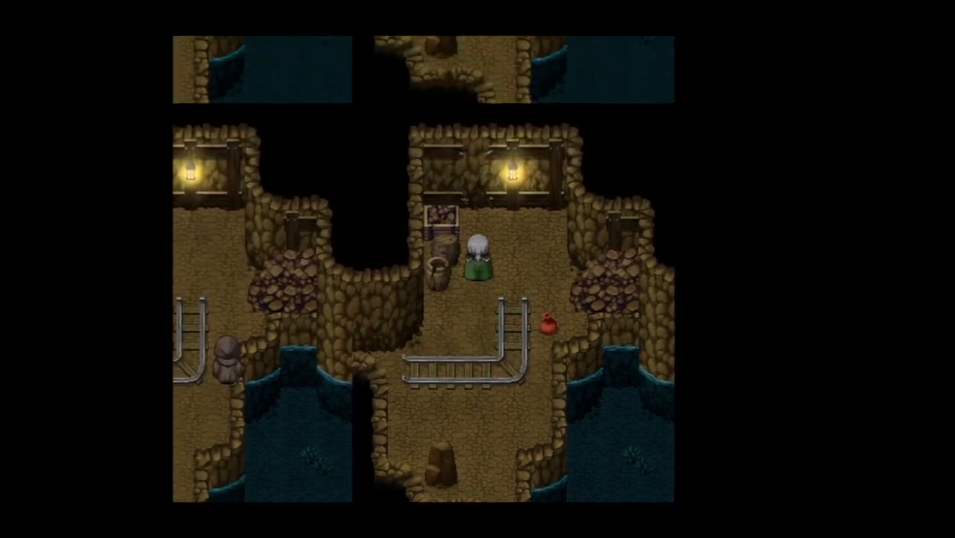
{"action": "key", "text": "Right"}
{"action": "key", "text": "Up"}
{"action": "key", "text": "Left"}
Walk back down past the pot to the rail track and recheck passability around its western section and corner.
{"action": "key", "text": "Down"}
{"action": "key", "text": "Down"}
{"action": "key", "text": "Down"}
{"action": "key", "text": "Left"}
{"action": "key", "text": "Down"}
{"action": "key", "text": "Down"}
{"action": "key", "text": "Left"}
{"action": "key", "text": "Right"}
{"action": "key", "text": "Up"}
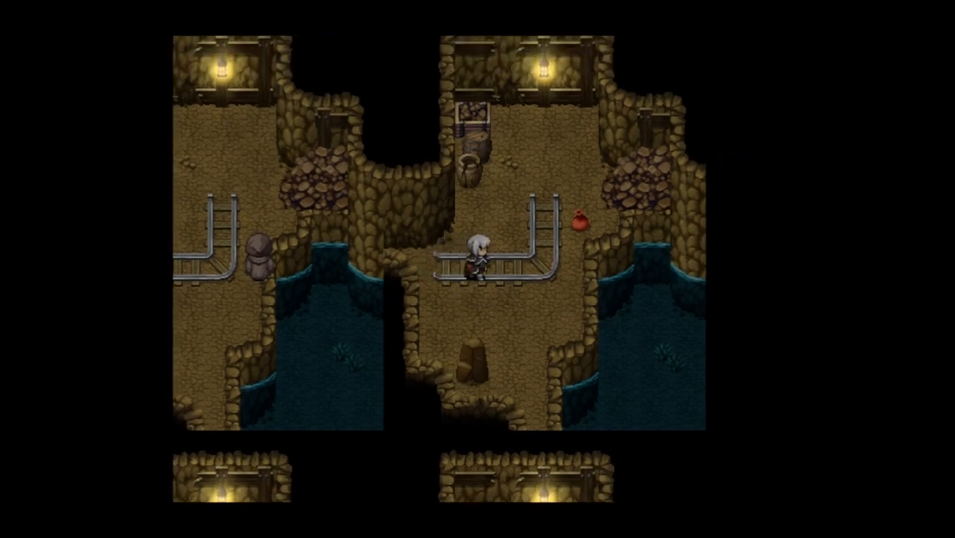
{"action": "key", "text": "Right"}
{"action": "key", "text": "Up"}
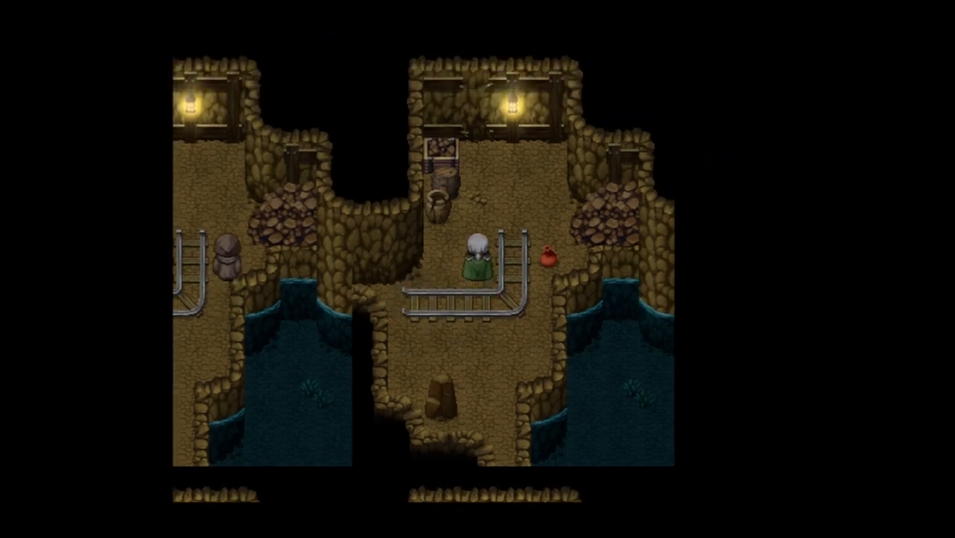
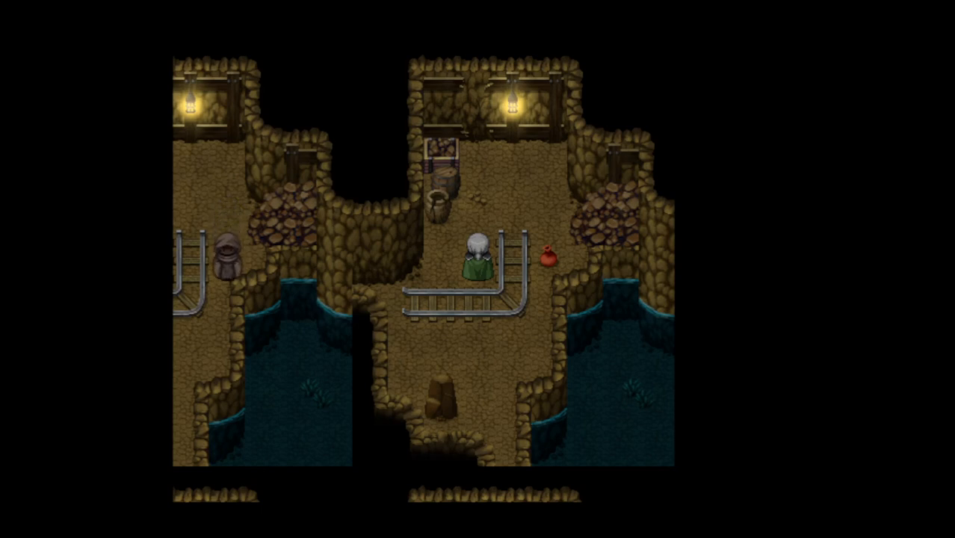
Walk around the rail bend and up beside the barrel and pot to recheck passability on the open floor.
{"action": "key", "text": "Down"}
{"action": "key", "text": "Left"}
{"action": "key", "text": "Right"}
{"action": "key", "text": "Up"}
{"action": "key", "text": "Down"}
{"action": "key", "text": "Left"}
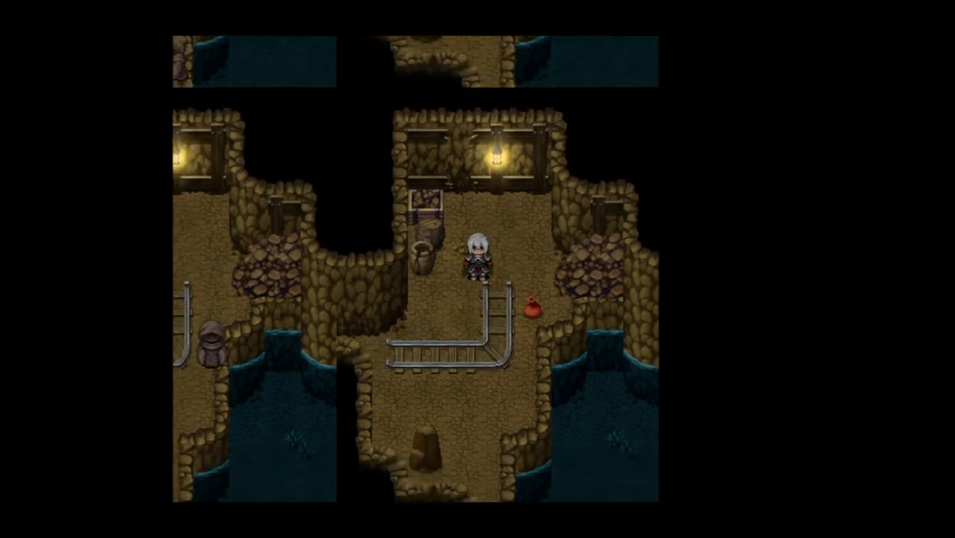
Walk over the vertical rail section and through the looping room to the hole beside the rubble pile.
{"action": "key", "text": "Up"}
{"action": "key", "text": "Left"}
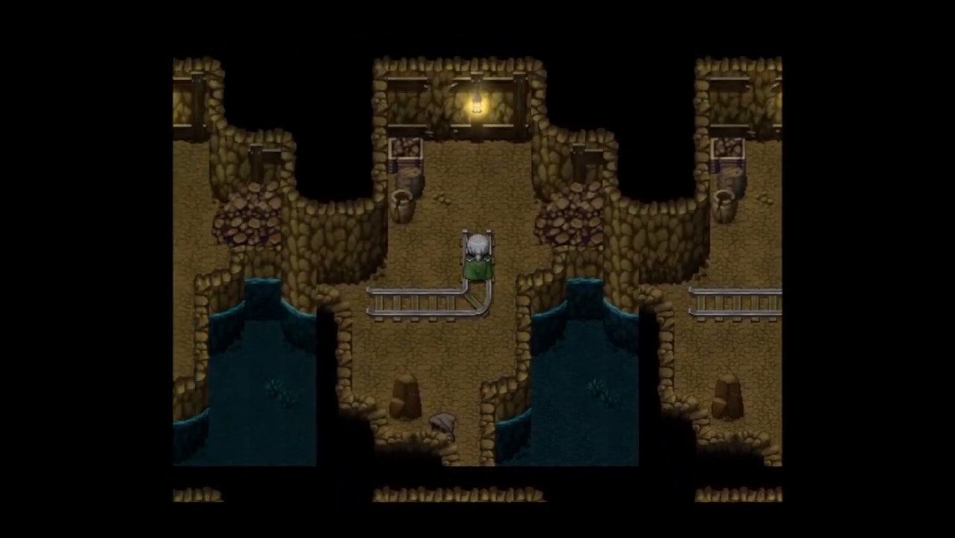
{"action": "key", "text": "Down"}
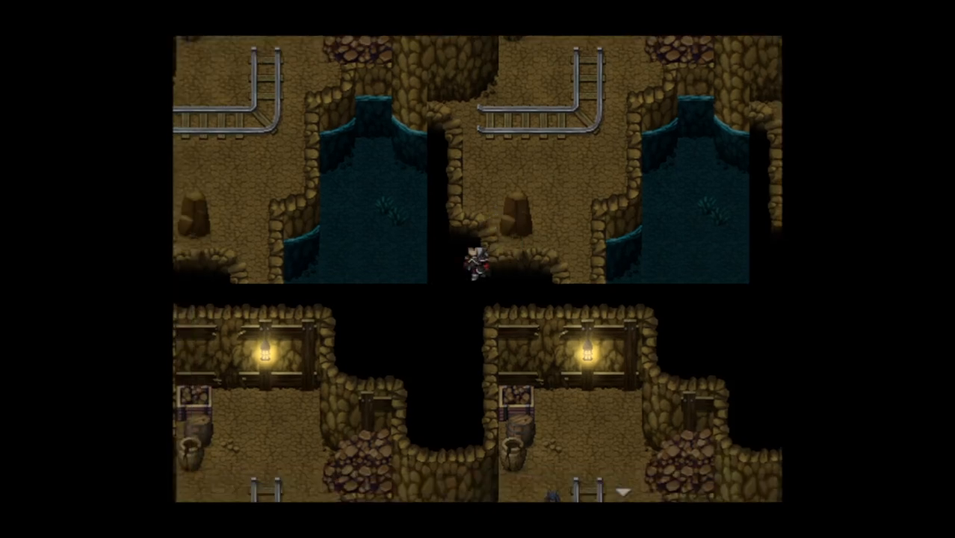
{"action": "key", "text": "Right"}
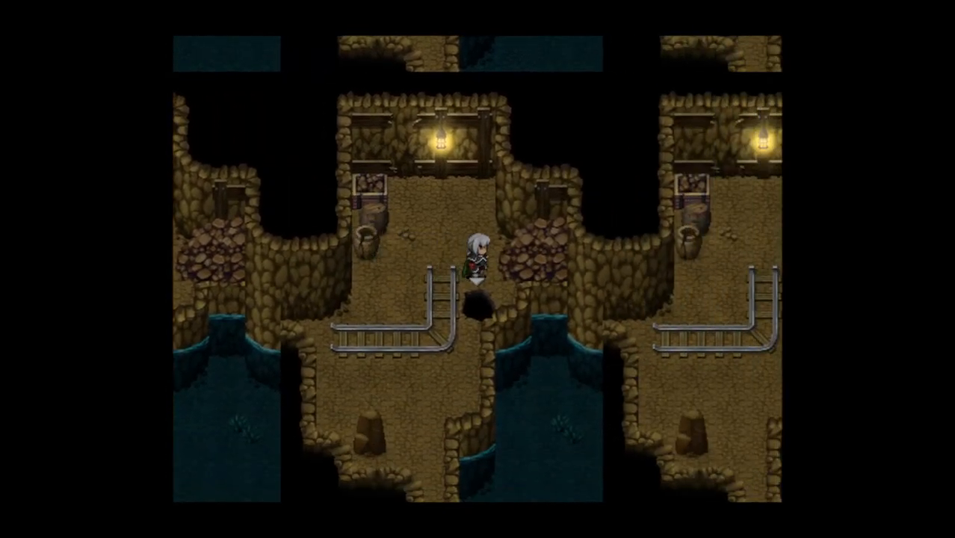
Turn on switch 0030:DEBUG in the playtest's debug screen and proceed to the next floor through the hole.
{"action": "key", "text": "F9"}
{"action": "key", "text": "Down"}
{"action": "key", "text": "Down"}
{"action": "key", "text": "Return"}
{"action": "key", "text": "Up"}
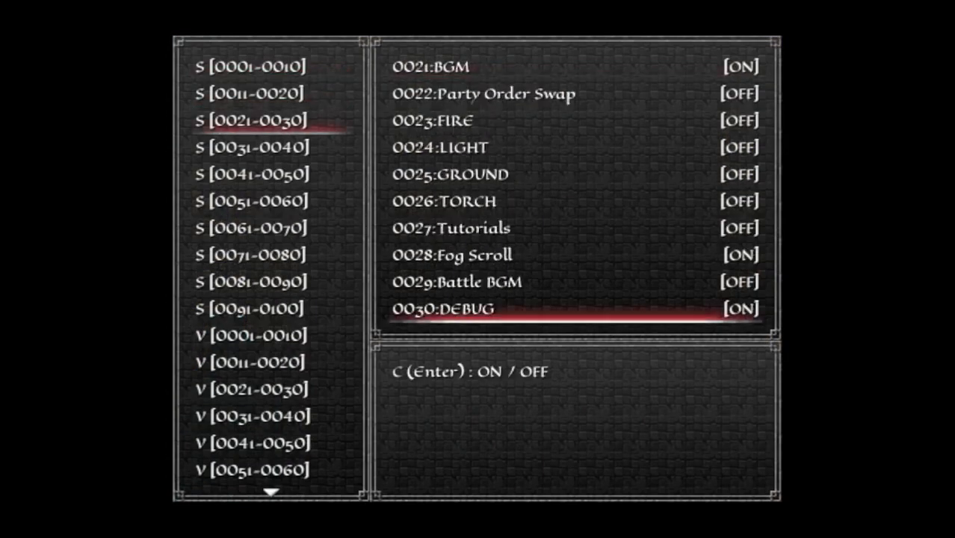
{"action": "key", "text": "Escape"}
{"action": "key", "text": "Escape"}
{"action": "key", "text": "Return"}
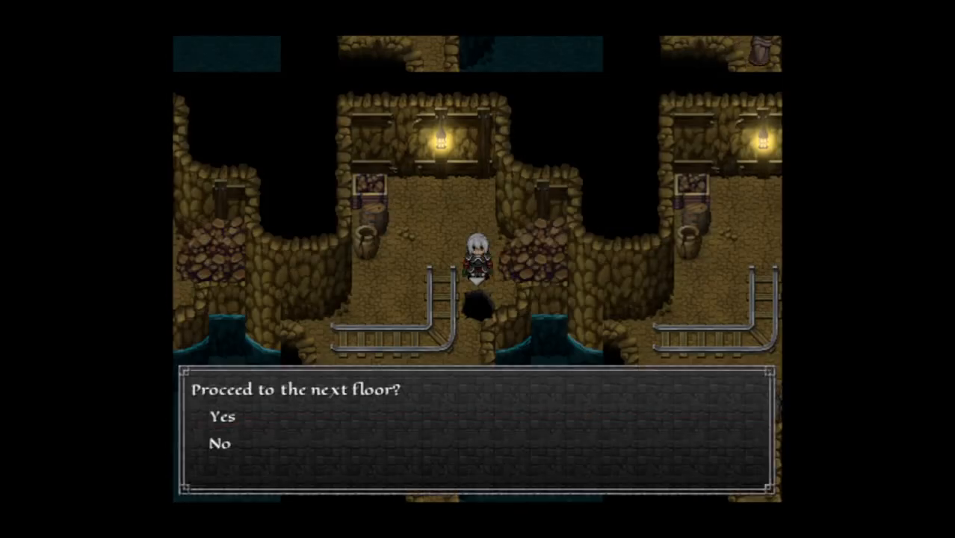
{"action": "key", "text": "Return"}
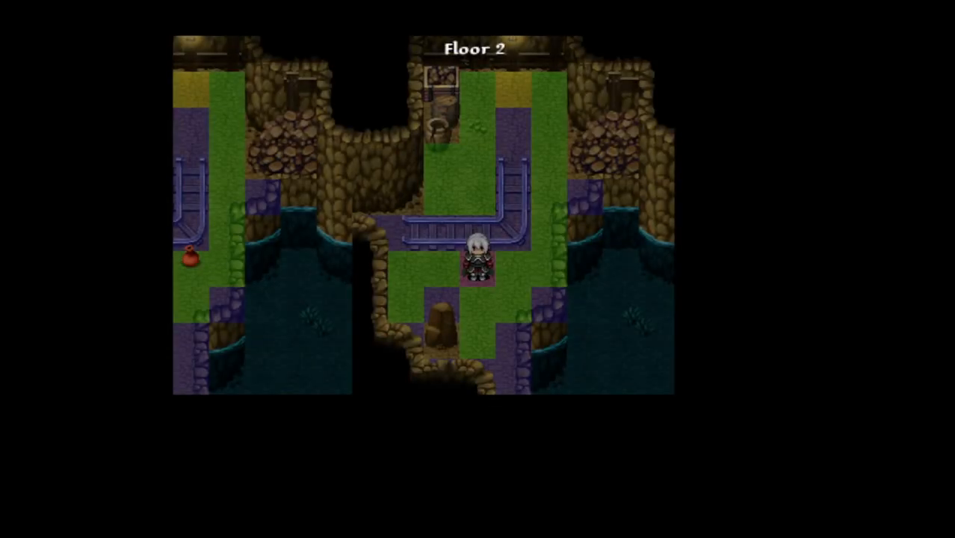
Walk along the rail track on Floor 2 from its western end to its northern end, checking the purple collision tiles.
{"action": "key", "text": "Up"}
{"action": "key", "text": "Down"}
{"action": "key", "text": "Left"}
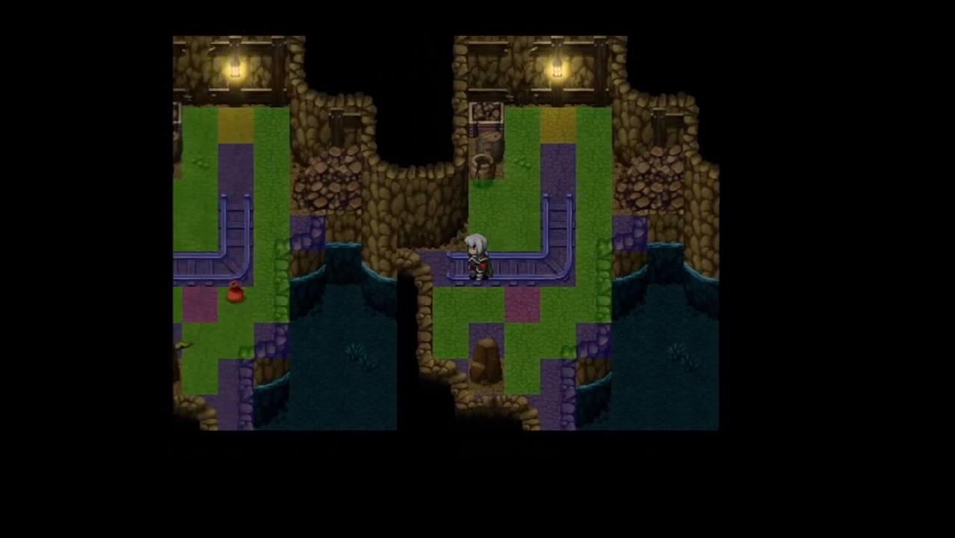
{"action": "key", "text": "Right"}
{"action": "key", "text": "Up"}
{"action": "key", "text": "Down"}
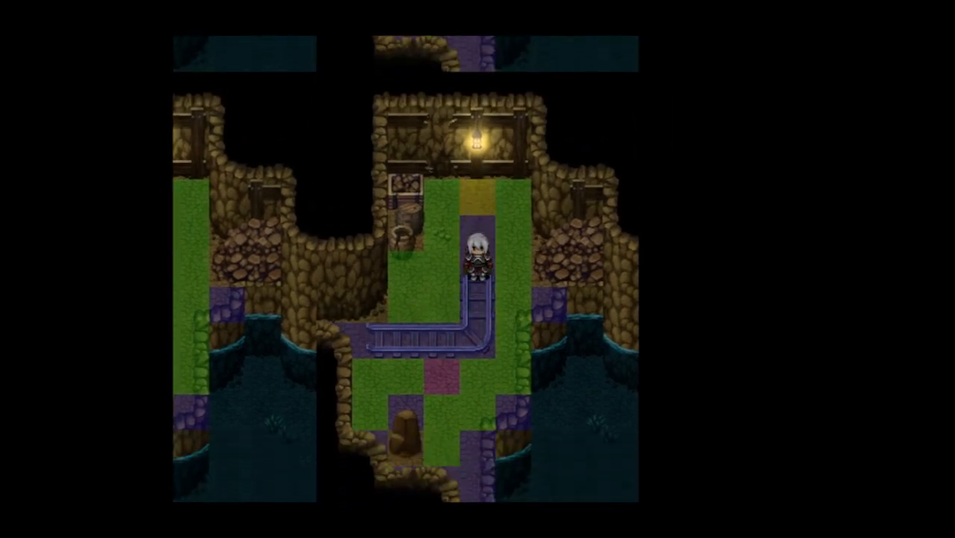
Walk up to the yellow tile under the lantern and back down, checking the collision overlay near the northern wall.
{"action": "key", "text": "Left"}
{"action": "key", "text": "Right"}
{"action": "key", "text": "Up"}
{"action": "key", "text": "Up"}
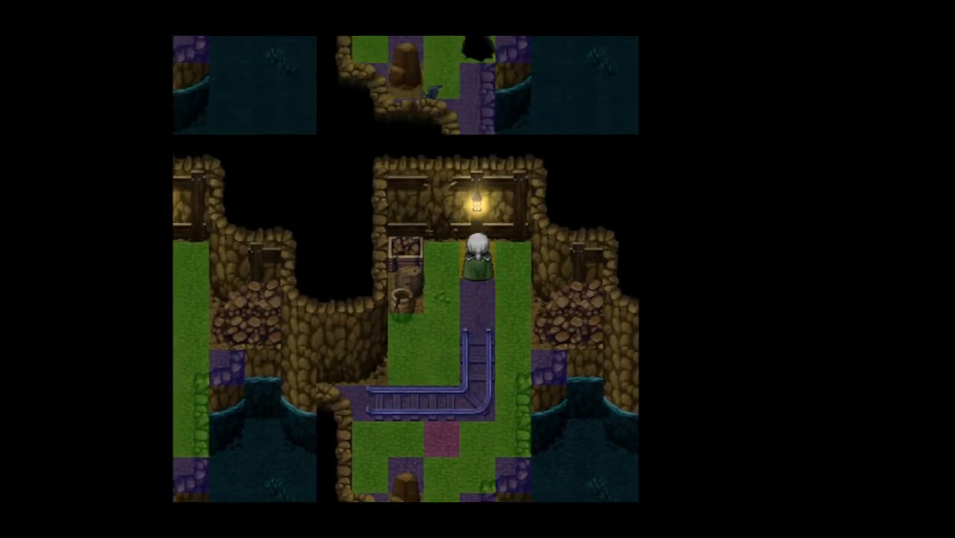
{"action": "key", "text": "Down"}
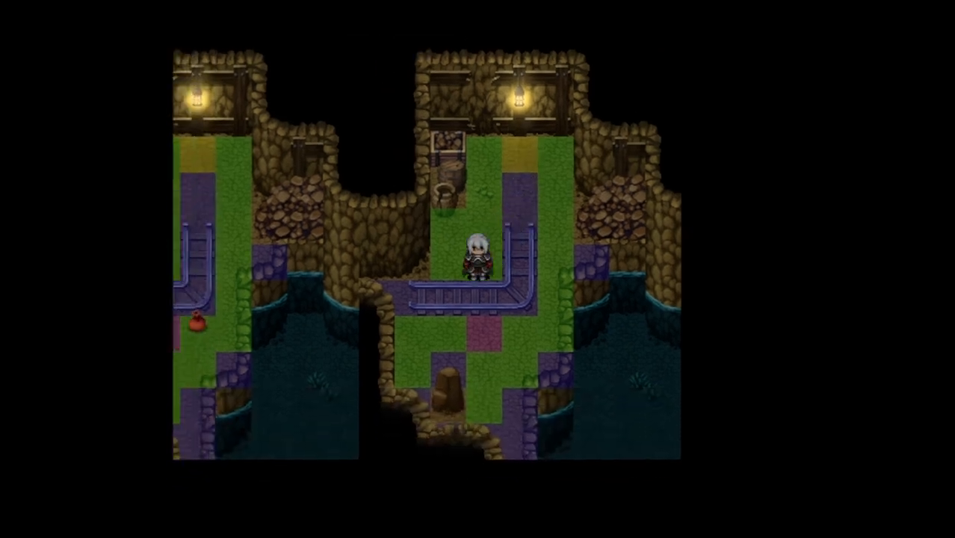
Walk down past the rail bend to the southern edge and test the tiles around the rock and water's edge.
{"action": "key", "text": "Right"}
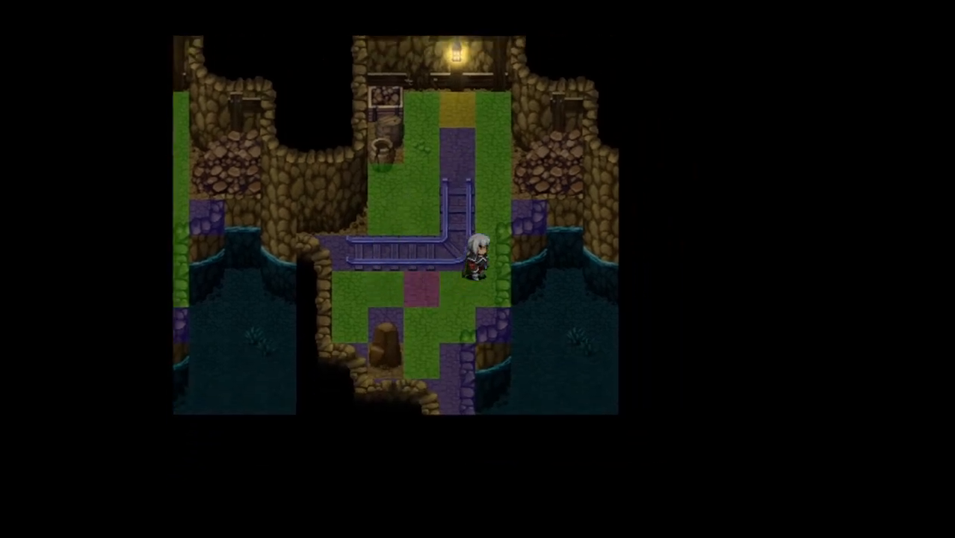
{"action": "key", "text": "Down"}
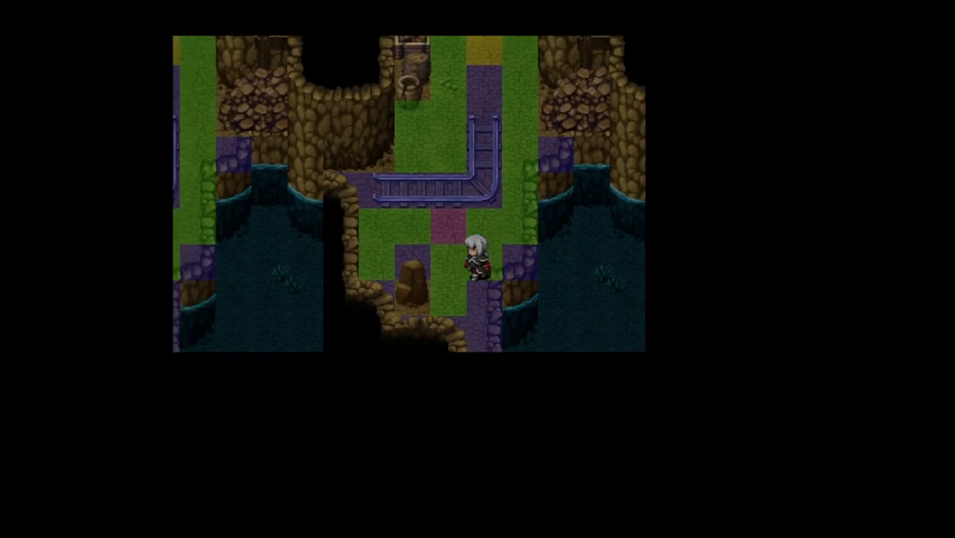
{"action": "key", "text": "Right"}
{"action": "key", "text": "Up"}
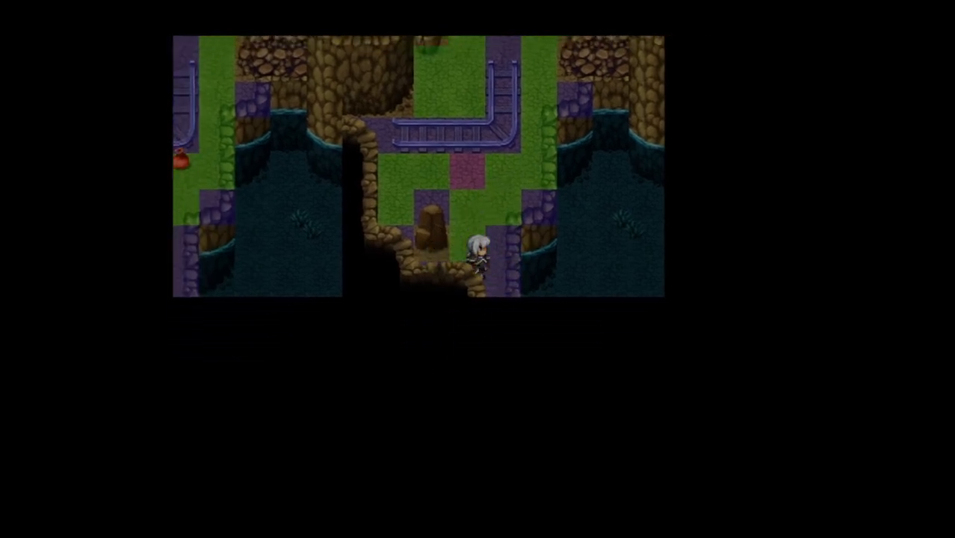
{"action": "key", "text": "Left"}
{"action": "key", "text": "Down"}
{"action": "key", "text": "Up"}
Walk back up to the rail bend and recheck the tiles around the pink tile just south of the track.
{"action": "key", "text": "Right"}
{"action": "key", "text": "Right"}
{"action": "key", "text": "Up"}
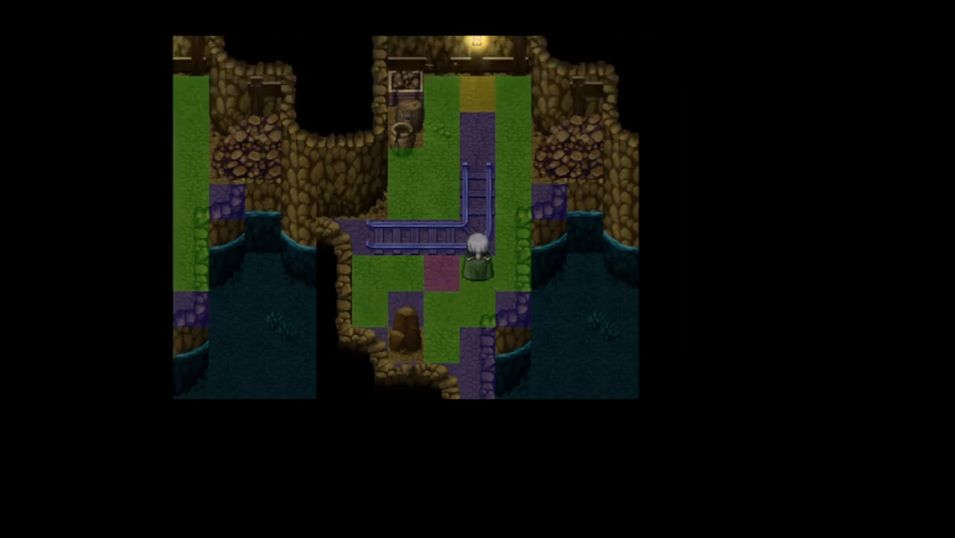
{"action": "key", "text": "Left"}
{"action": "key", "text": "Up"}
{"action": "key", "text": "Down"}
{"action": "key", "text": "Down"}
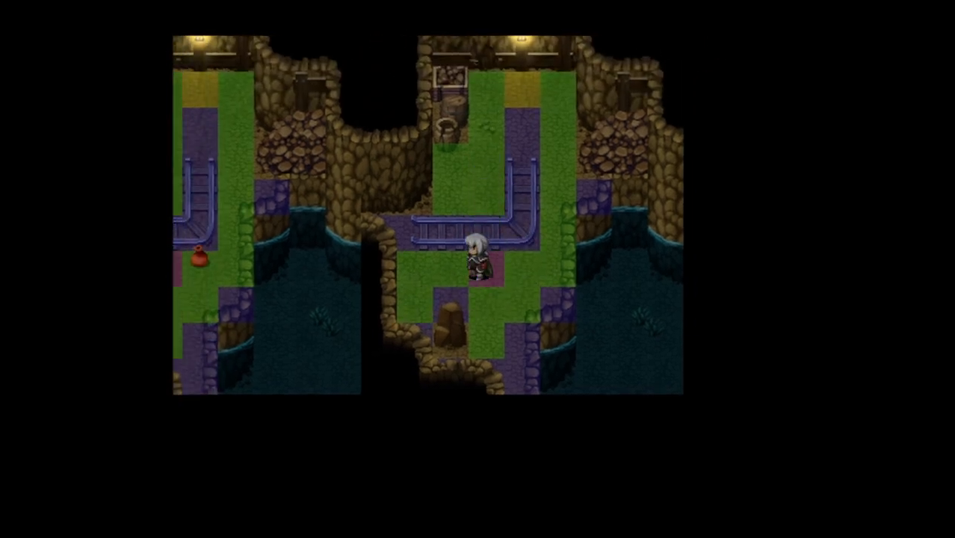
{"action": "key", "text": "Up"}
{"action": "key", "text": "Right"}
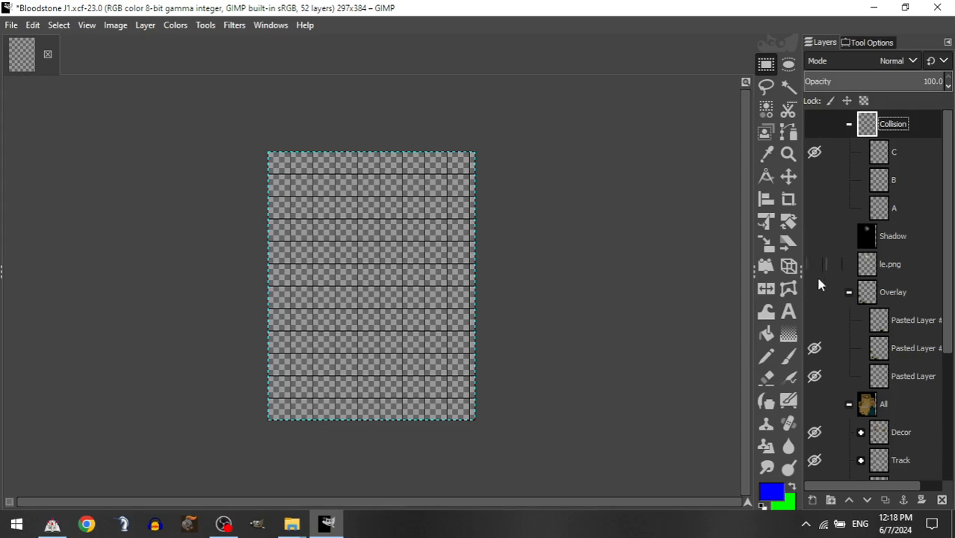
Switch to GIMP and make the Overlay and All layer groups of Bloodstone J1.xcf visible.
{"action": "left_click", "coordinate": [814, 291]}
{"action": "left_click", "coordinate": [814, 404]}
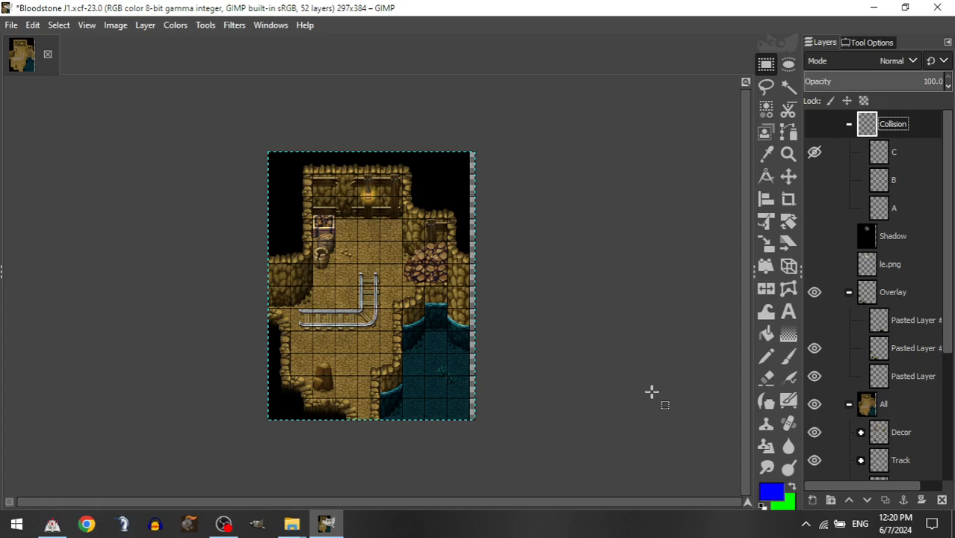
Switch to File Explorer and open the Bloodstone Mine folder inside the Thrall projects folder.
{"action": "mouse_move", "coordinate": [292, 523]}
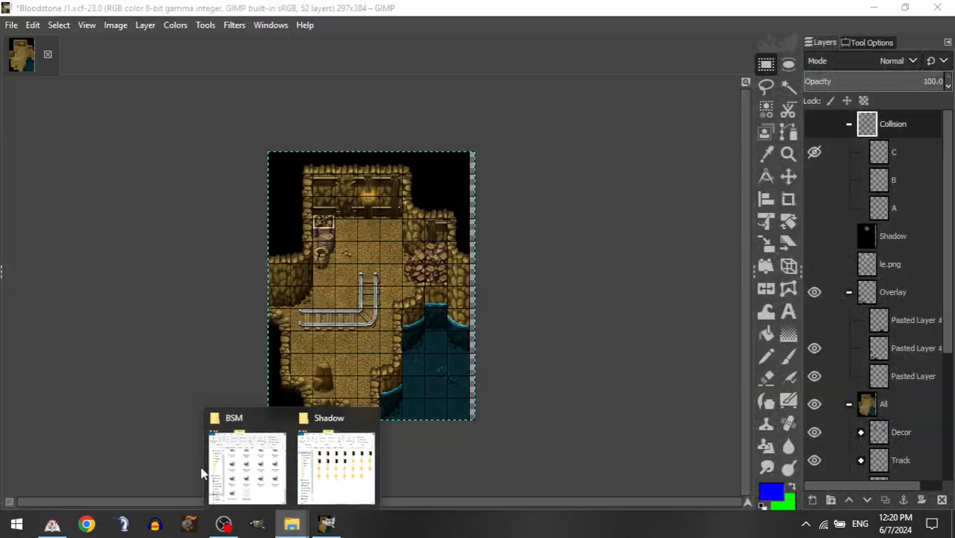
{"action": "left_click", "coordinate": [239, 467]}
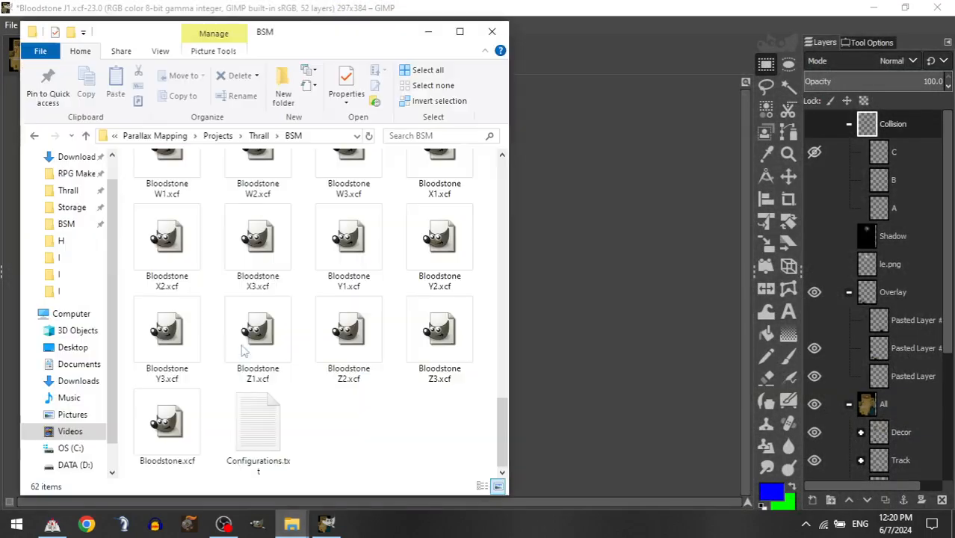
{"action": "left_click", "coordinate": [86, 135]}
{"action": "left_click", "coordinate": [195, 186]}
{"action": "double_click", "coordinate": [196, 187]}
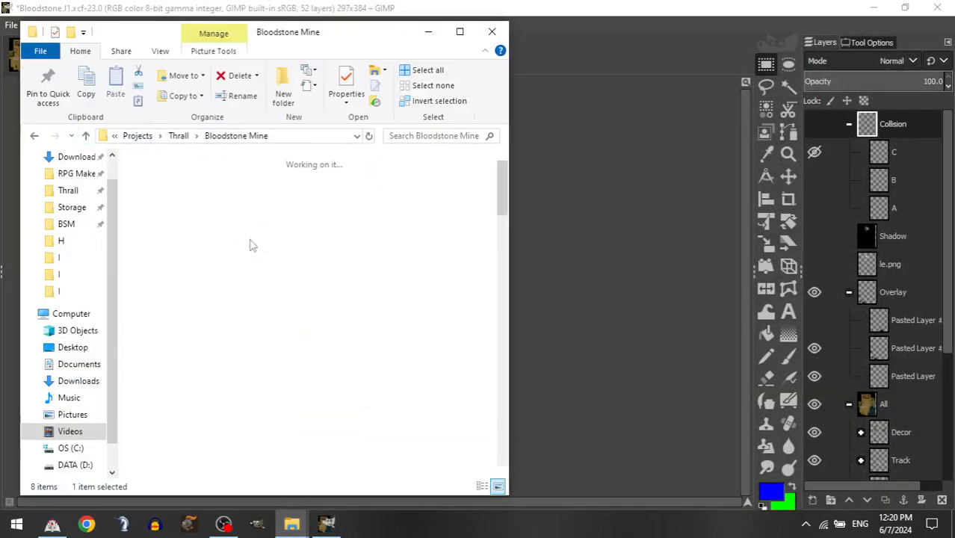
Look through the exported mine map images and examine the layout in Ground16.png, closing the viewer when done.
{"action": "scroll", "coordinate": [322, 273], "scroll_direction": "down", "scroll_amount": 5}
{"action": "scroll", "coordinate": [415, 297], "scroll_direction": "up", "scroll_amount": 3}
{"action": "scroll", "coordinate": [415, 297], "scroll_direction": "down", "scroll_amount": 5}
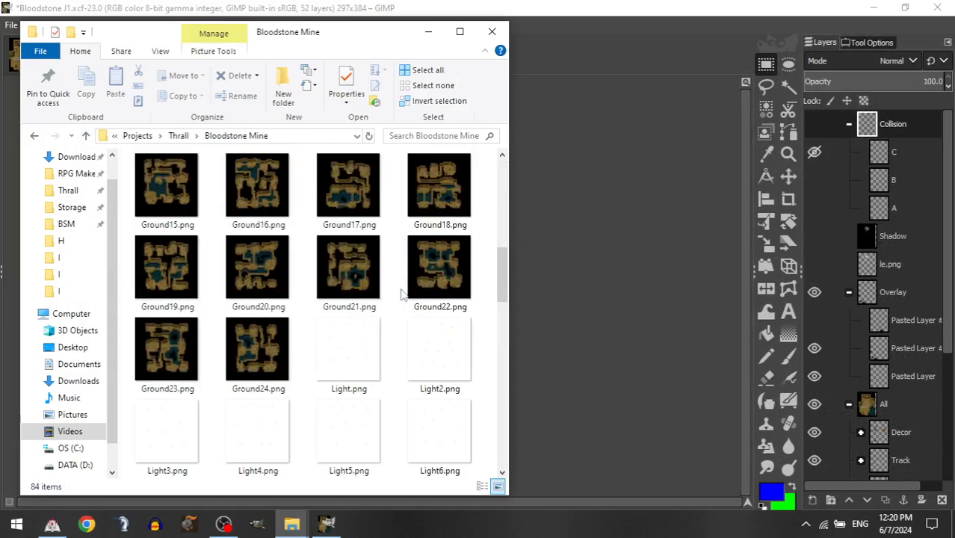
{"action": "scroll", "coordinate": [396, 292], "scroll_direction": "up", "scroll_amount": 3}
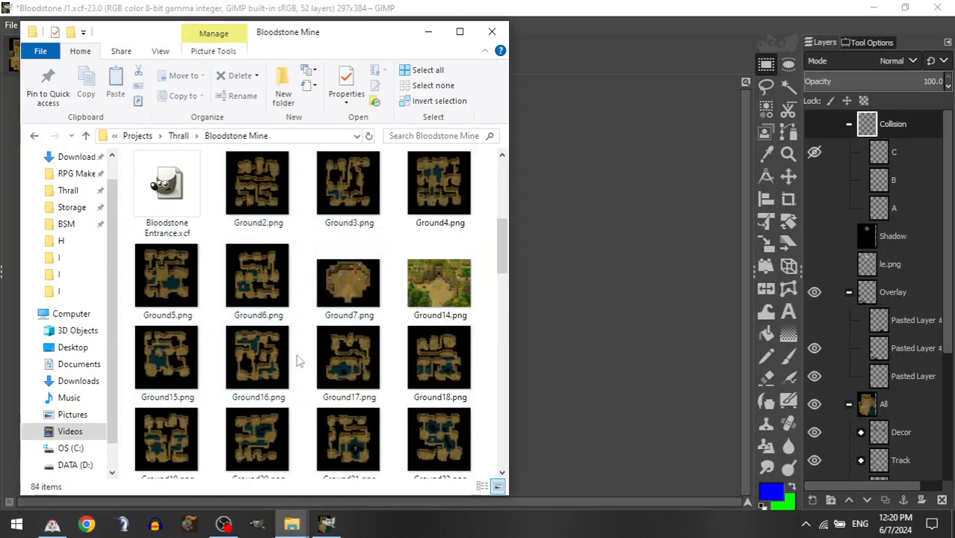
{"action": "left_click_drag", "start_coordinate": [245, 345], "coordinate": [523, 298]}
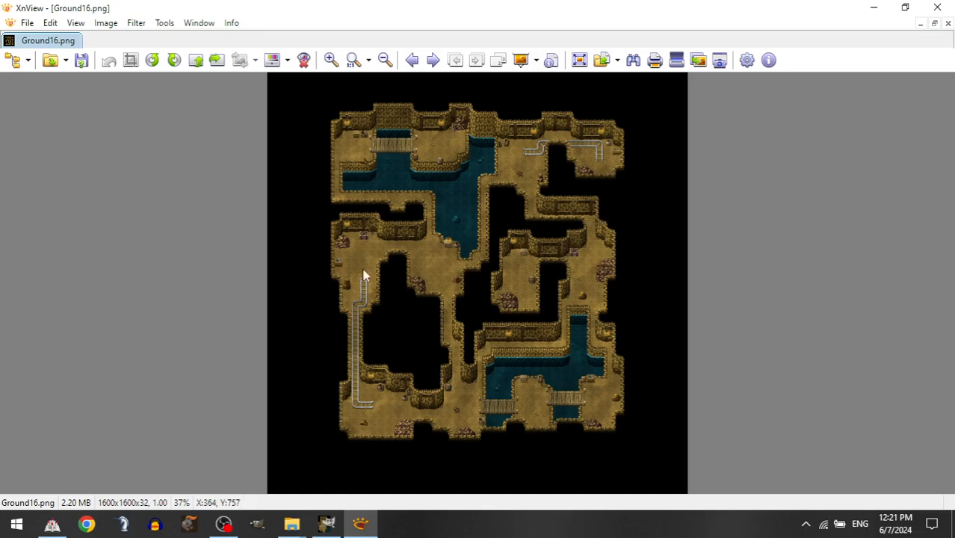
{"action": "left_click", "coordinate": [939, 8]}
{"action": "left_click", "coordinate": [939, 7]}
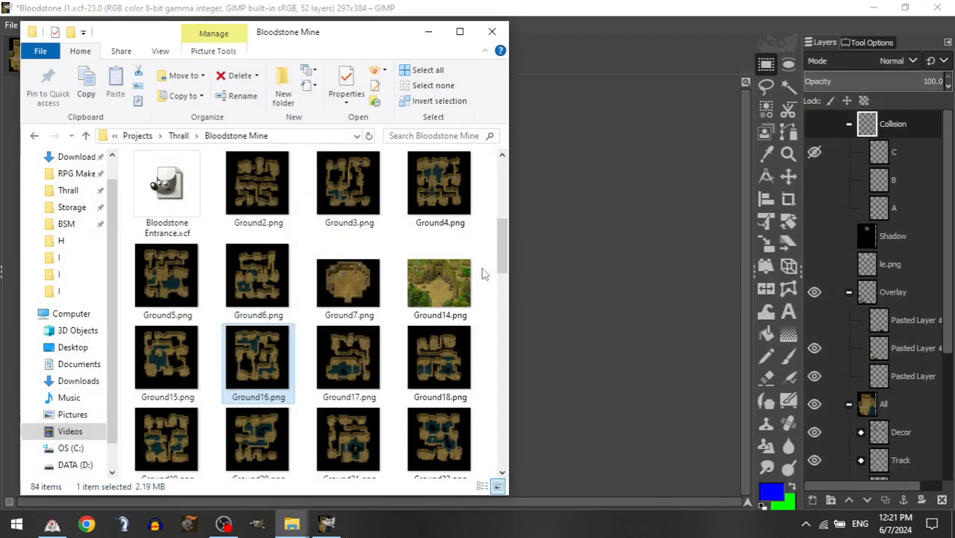
Compare the other ground map thumbnails in the Bloodstone Mine folder and return to the room J image in GIMP.
{"action": "scroll", "coordinate": [482, 271], "scroll_direction": "down", "scroll_amount": 5}
{"action": "scroll", "coordinate": [390, 245], "scroll_direction": "up", "scroll_amount": 5}
{"action": "scroll", "coordinate": [392, 246], "scroll_direction": "down", "scroll_amount": 5}
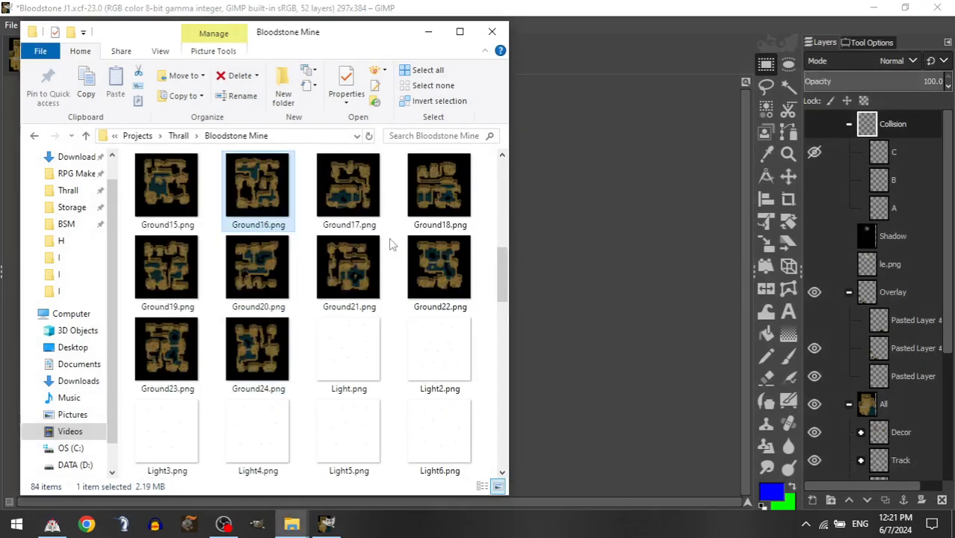
{"action": "scroll", "coordinate": [393, 246], "scroll_direction": "up", "scroll_amount": 2}
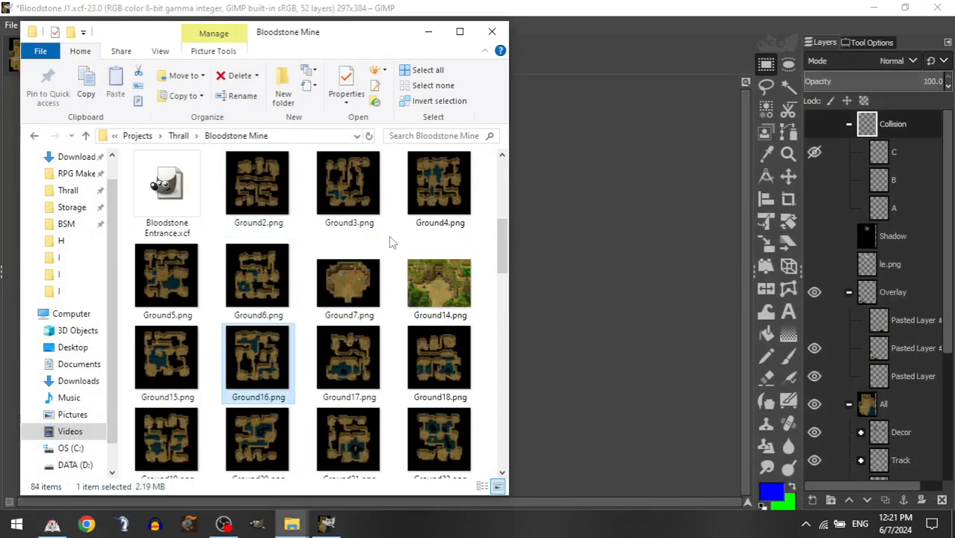
{"action": "left_click", "coordinate": [591, 9]}
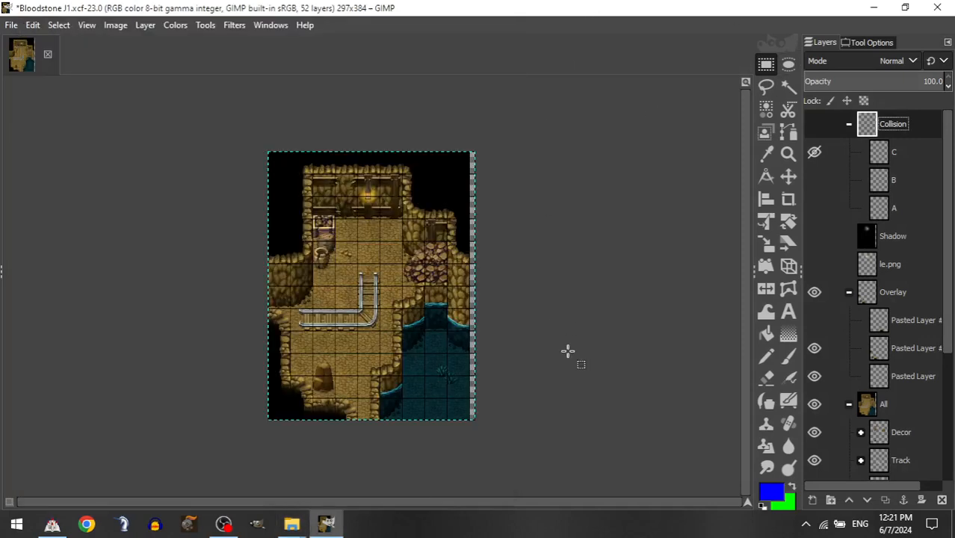